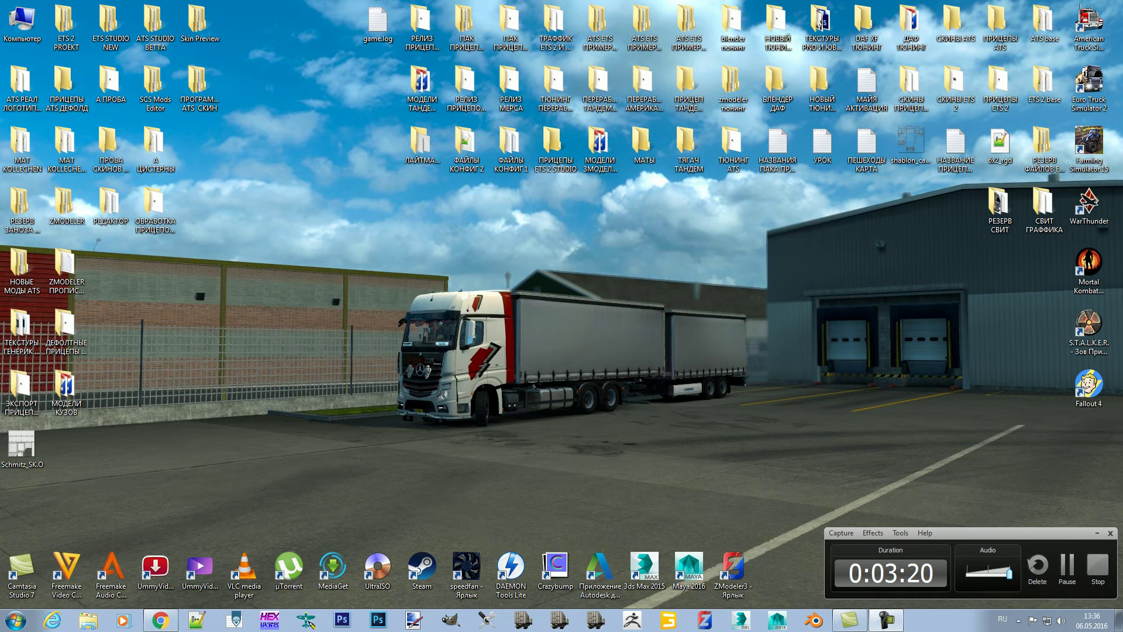
Step: Launch Blender and start an SCS .pmd import with mod and SCS base paths both set to ATS base
click(813, 620)
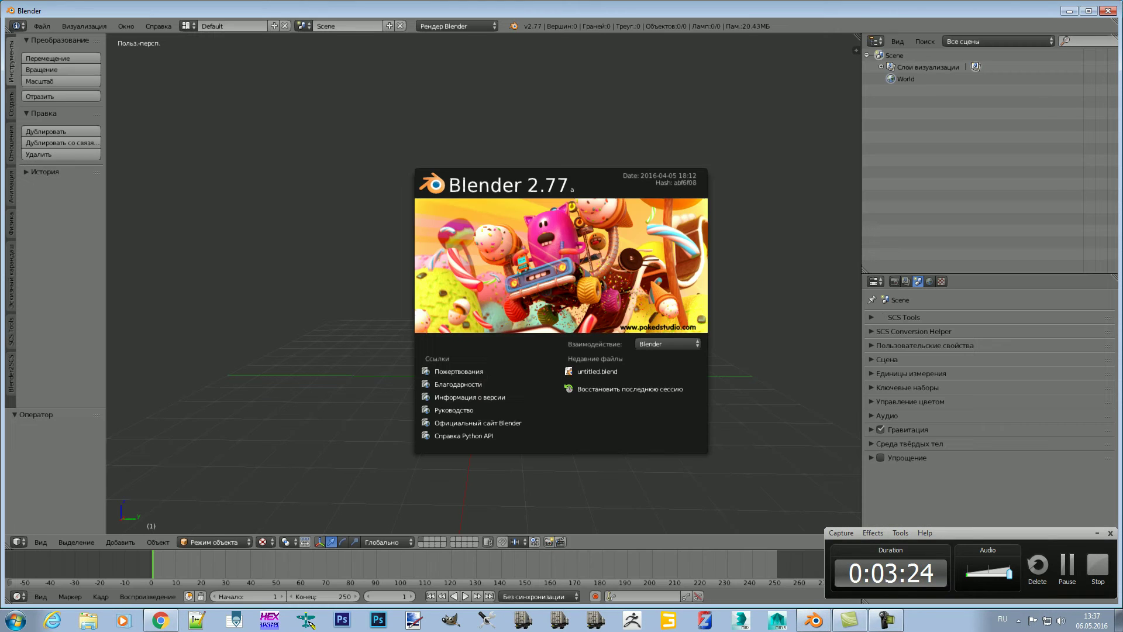
key(Escape)
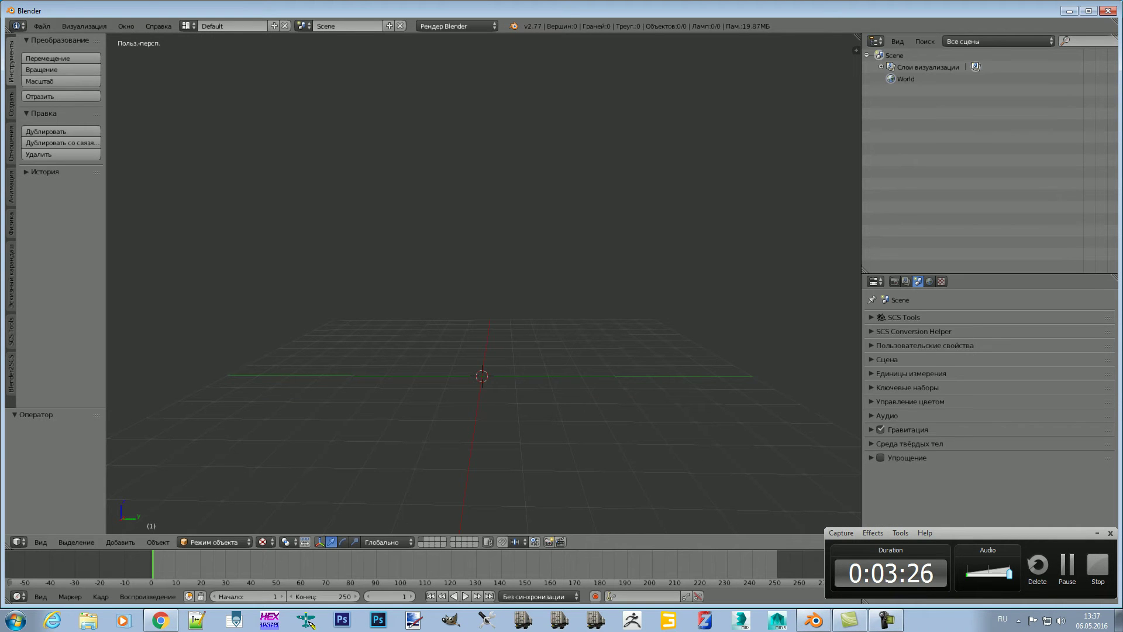
click(42, 26)
mouse_move(70, 237)
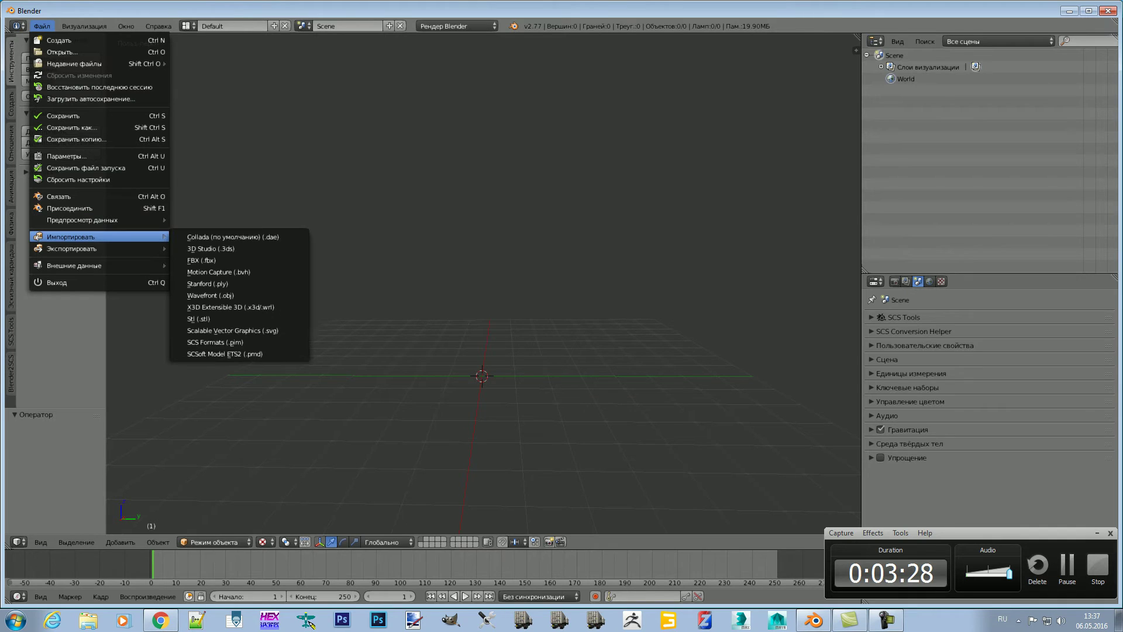
click(226, 354)
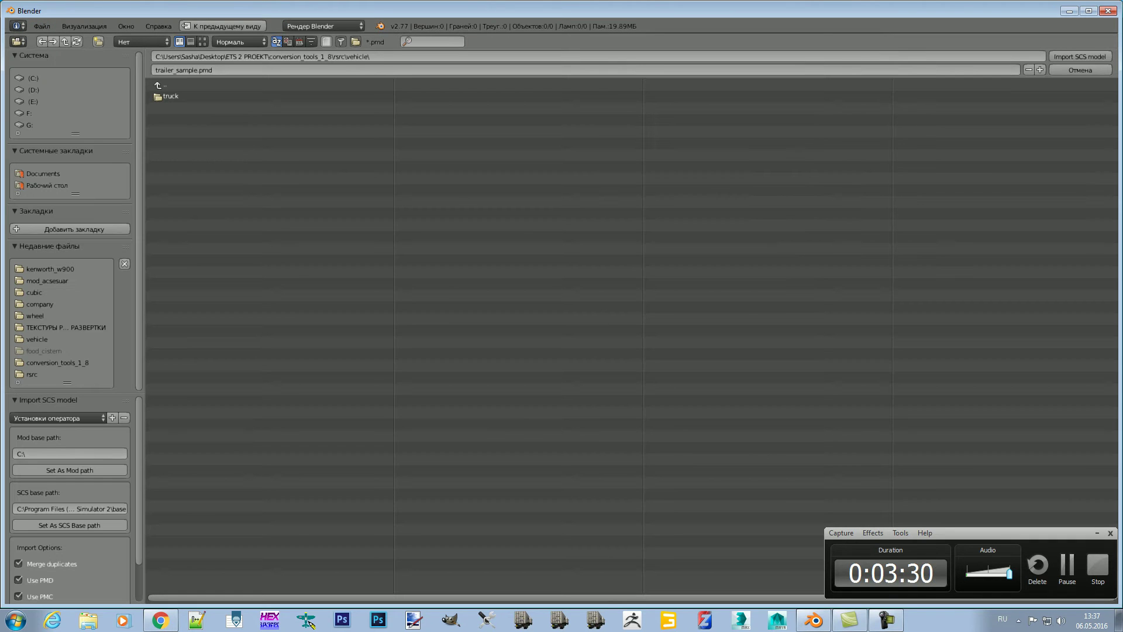
click(46, 184)
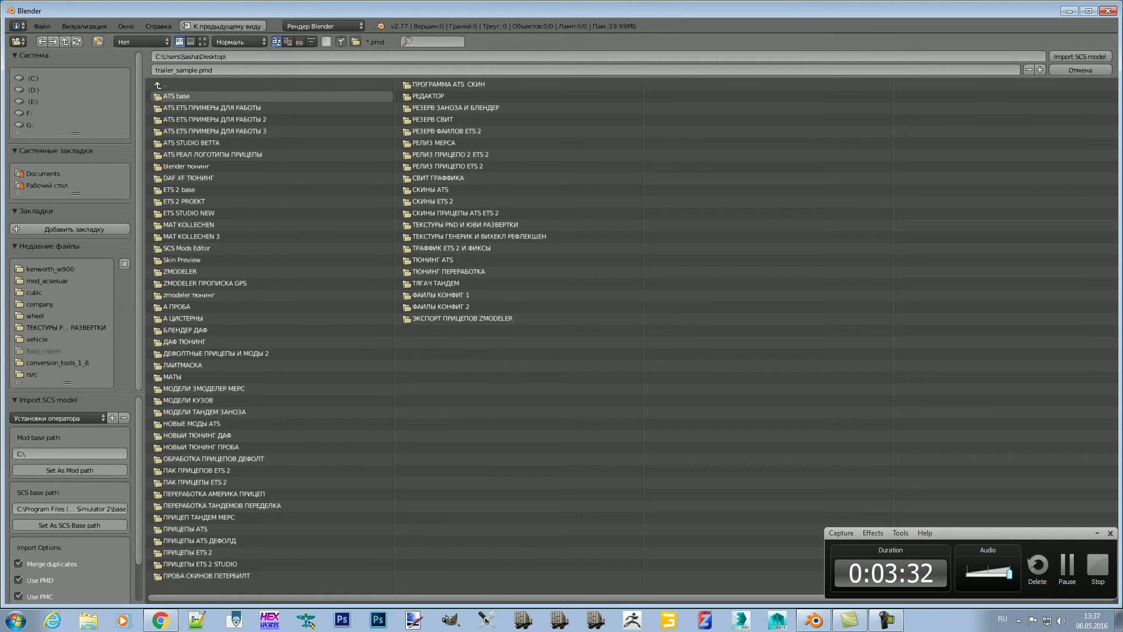
click(175, 96)
click(70, 469)
click(70, 525)
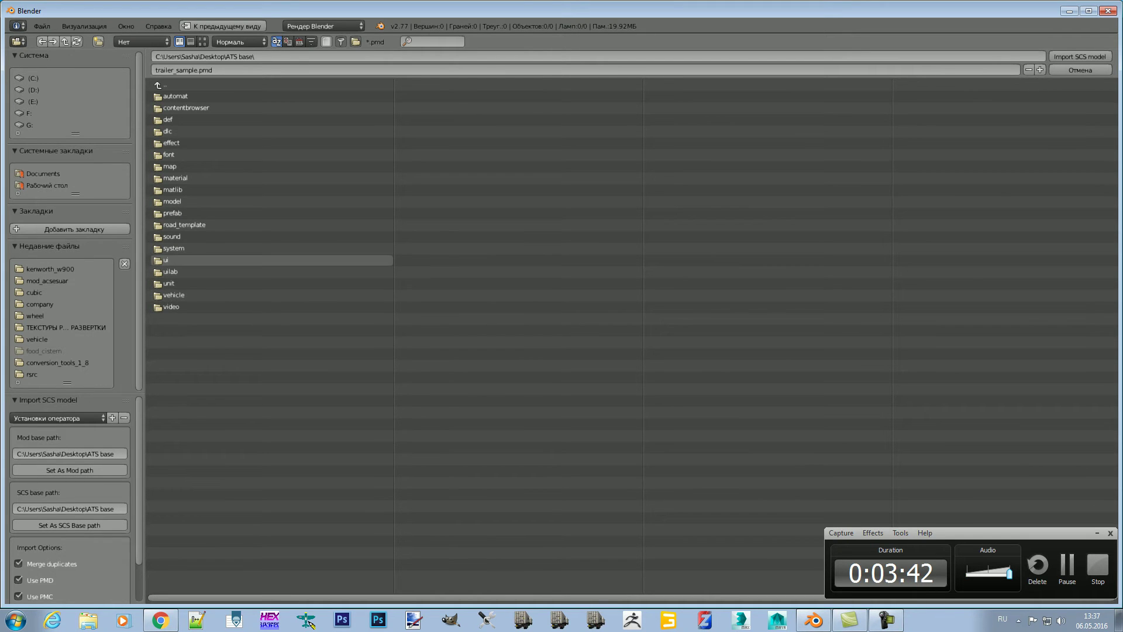
Step: Import vehicle/truck/kenworth_t680/truck.pmd from the ATS base folder
click(174, 295)
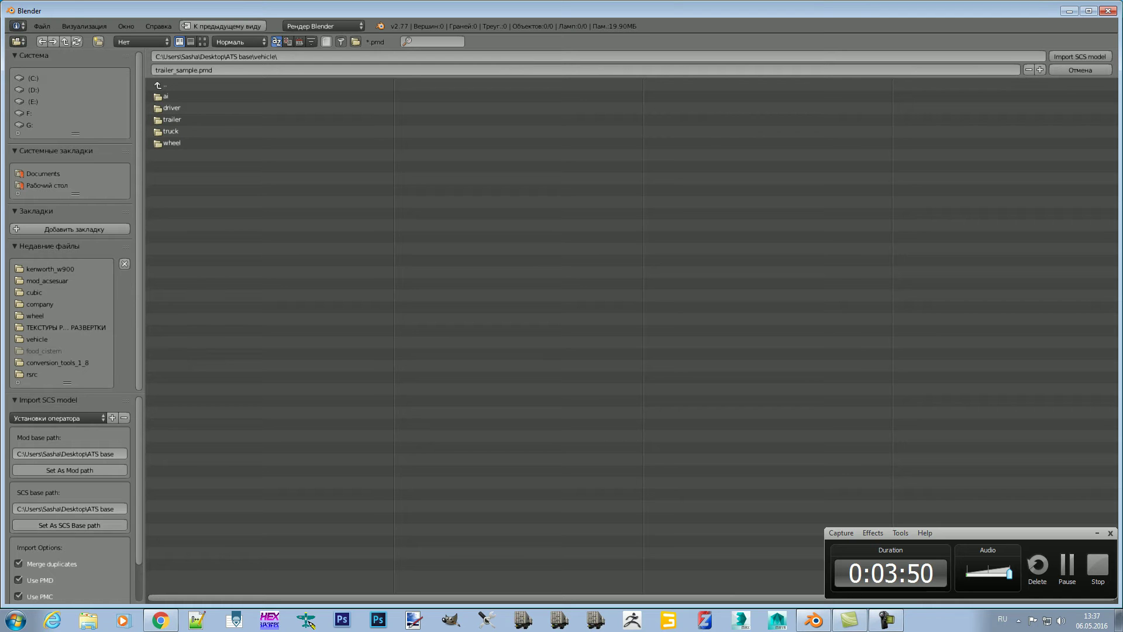
click(171, 131)
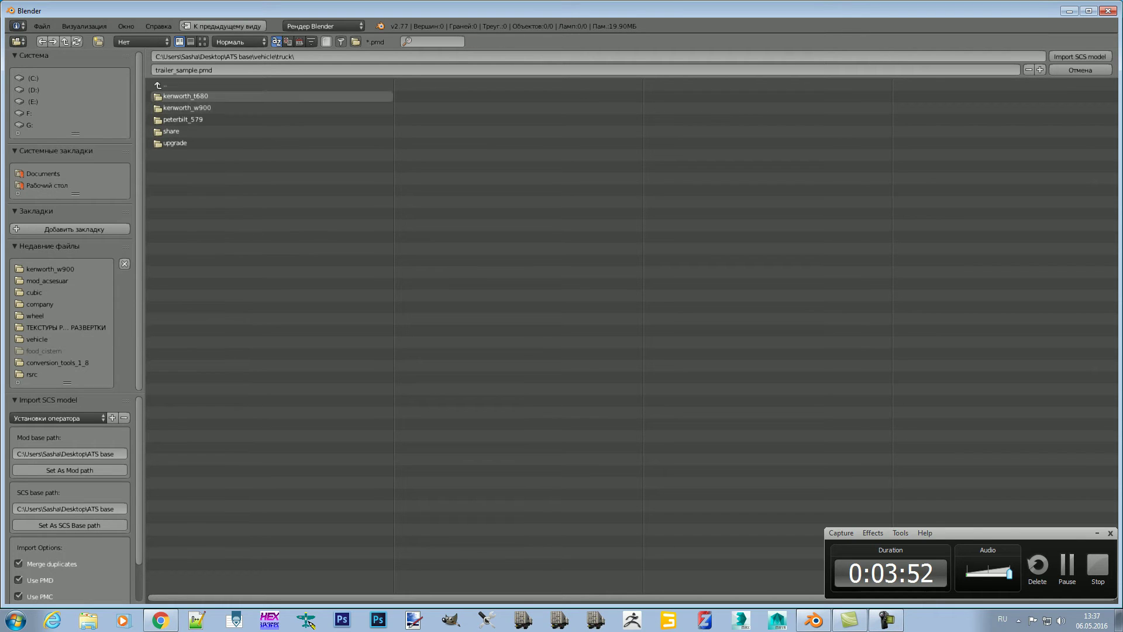
click(186, 96)
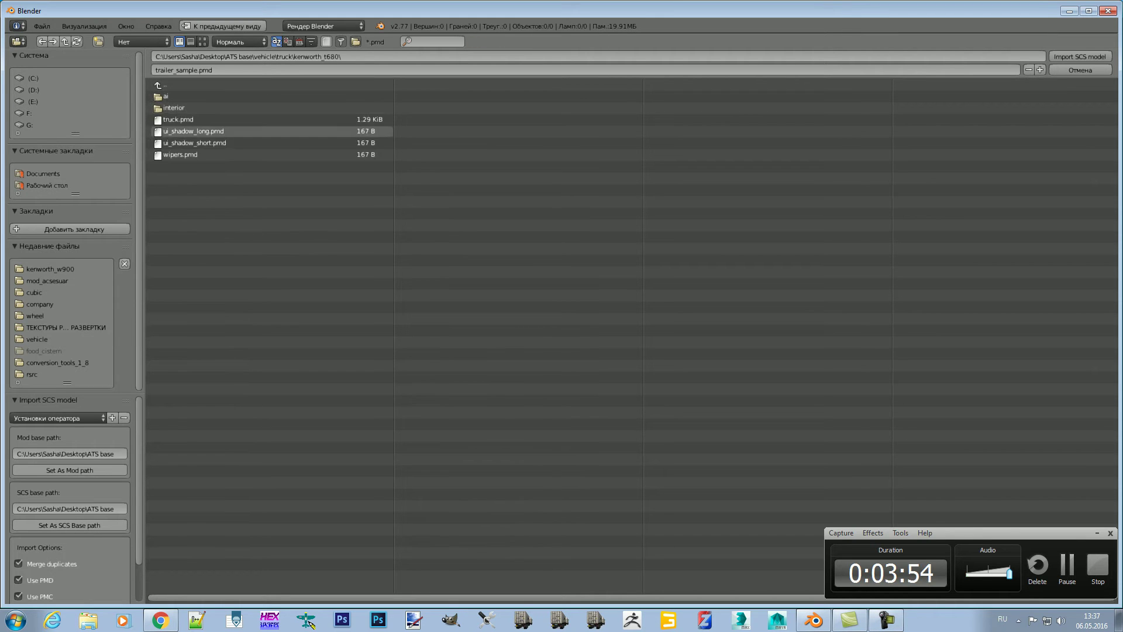
click(178, 119)
click(1080, 56)
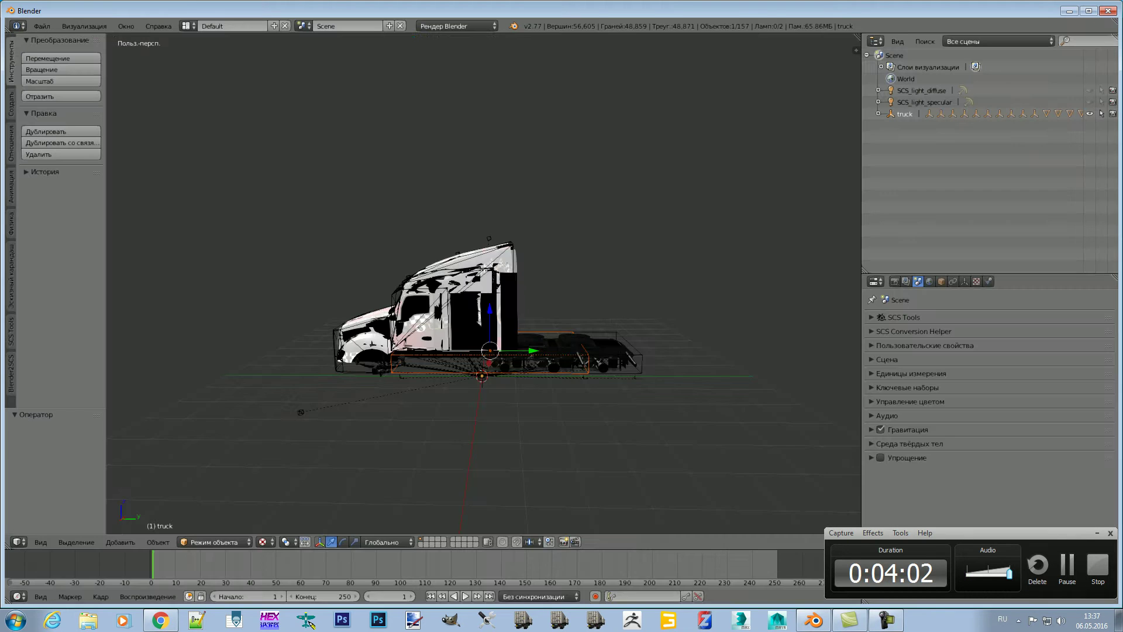
Step: Inspect the truck, then set an SCS .pmd export to Desktop\ТЯГАЧ ТАНДЕМ with PMG version v1.4.x
mouse_move(483, 292)
middle_down()
mouse_move(527, 281)
mouse_move(585, 292)
middle_up()
mouse_move(486, 292)
middle_down()
mouse_move(444, 292)
mouse_move(491, 286)
mouse_move(498, 275)
mouse_move(444, 292)
mouse_move(492, 281)
mouse_move(450, 292)
mouse_move(492, 298)
middle_up()
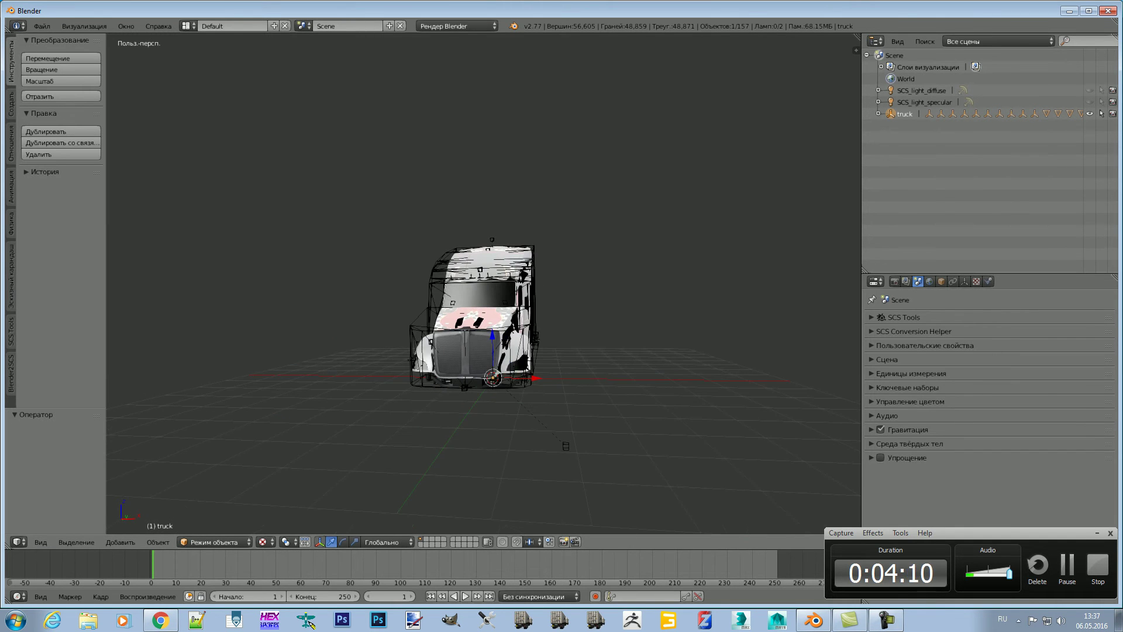
click(41, 25)
mouse_move(70, 248)
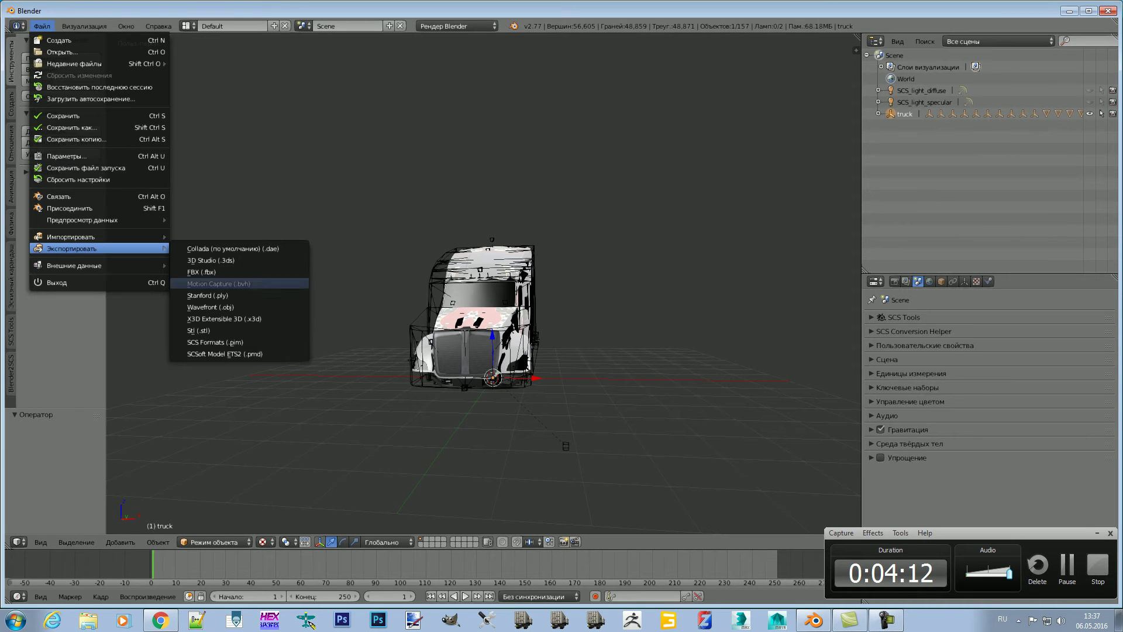
click(234, 353)
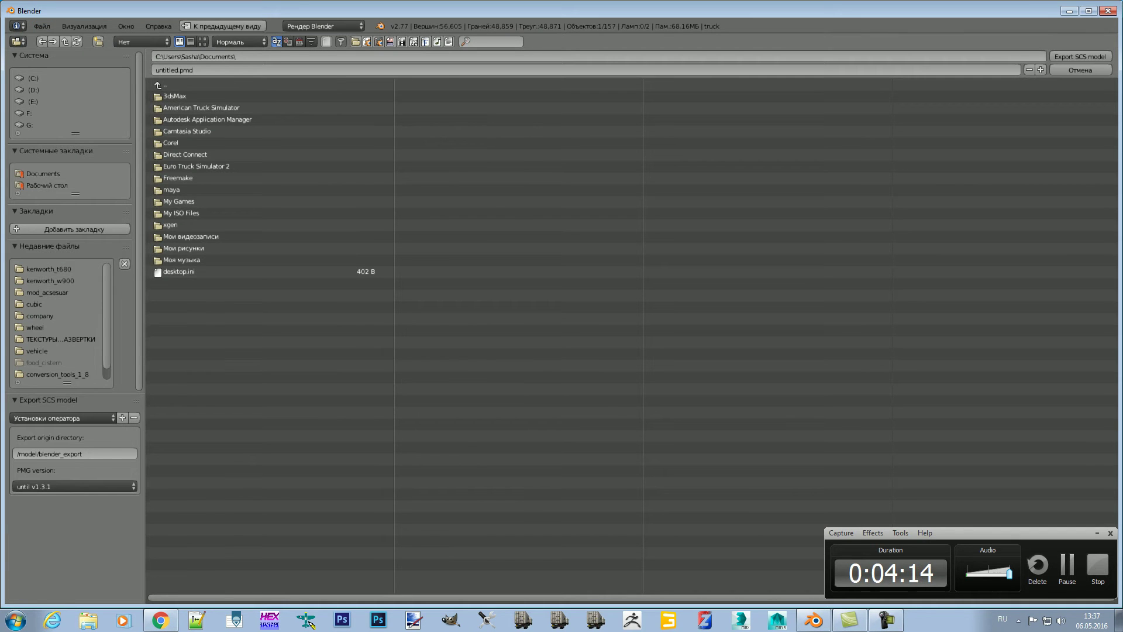
click(47, 185)
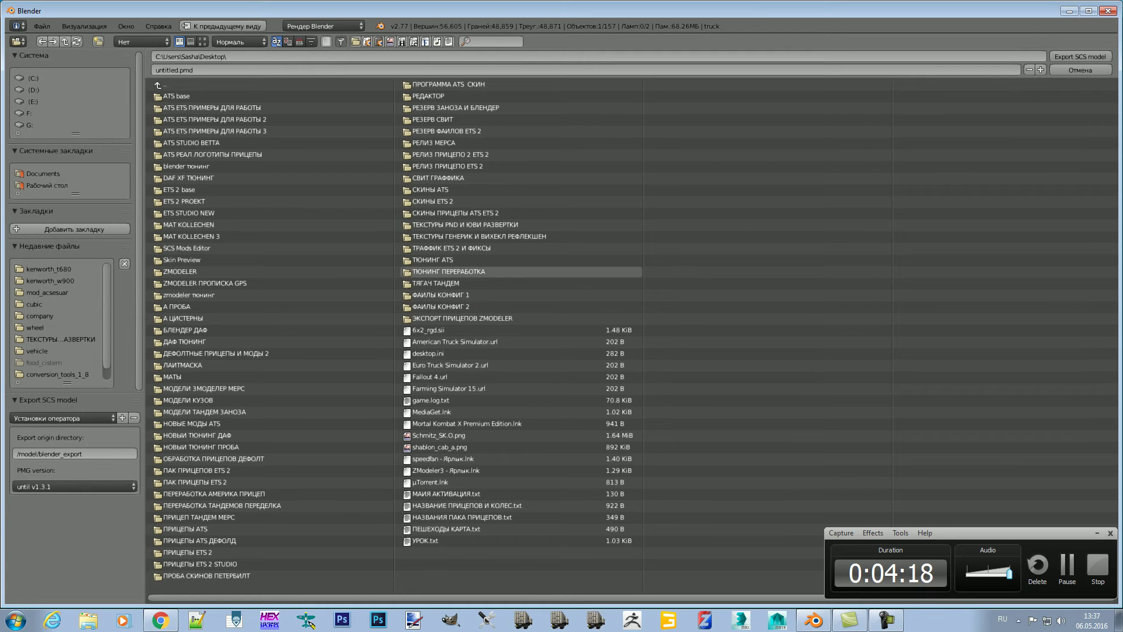
click(436, 283)
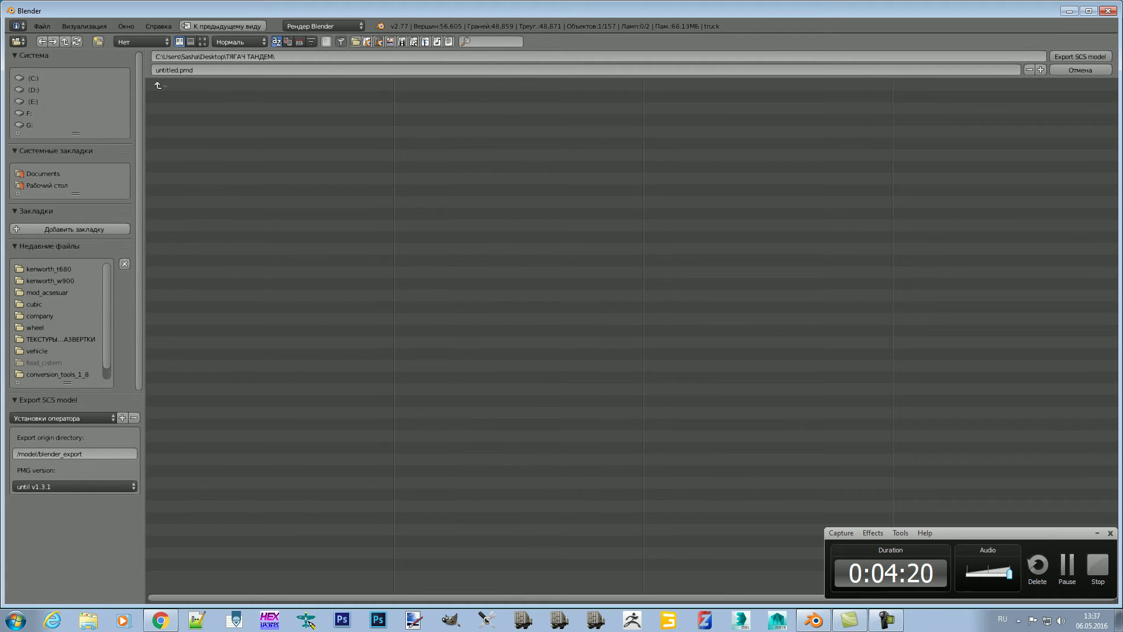
click(75, 486)
click(58, 459)
Step: Copy the /vehicle/truck/daf_xf_euro6 path from the УРОК.txt notes and return to Blender
click(1070, 12)
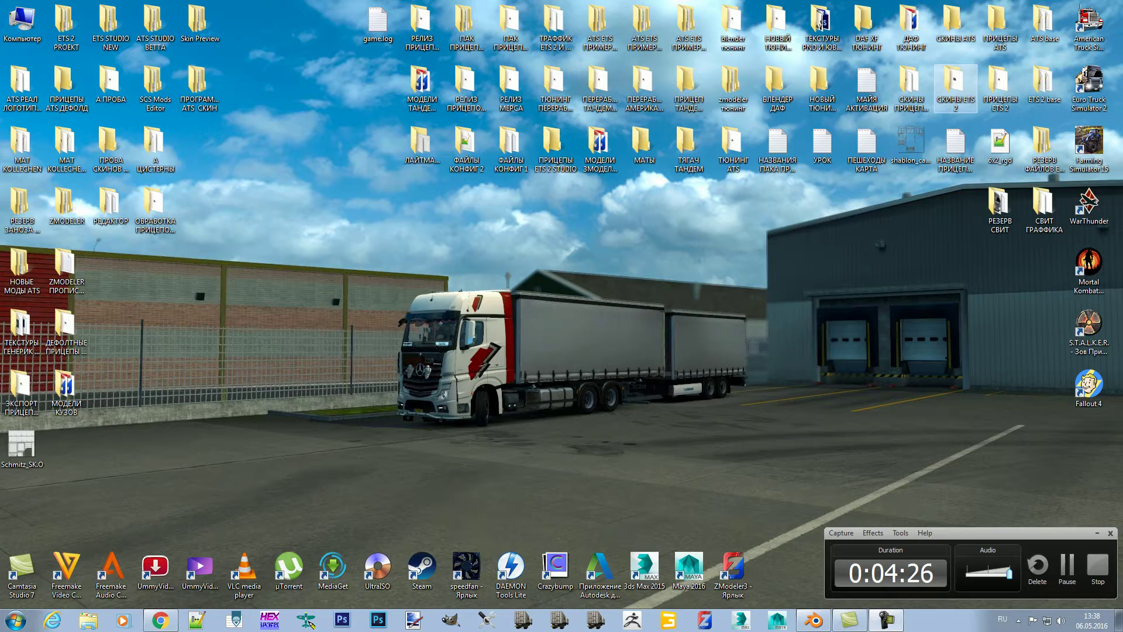
double_click(823, 143)
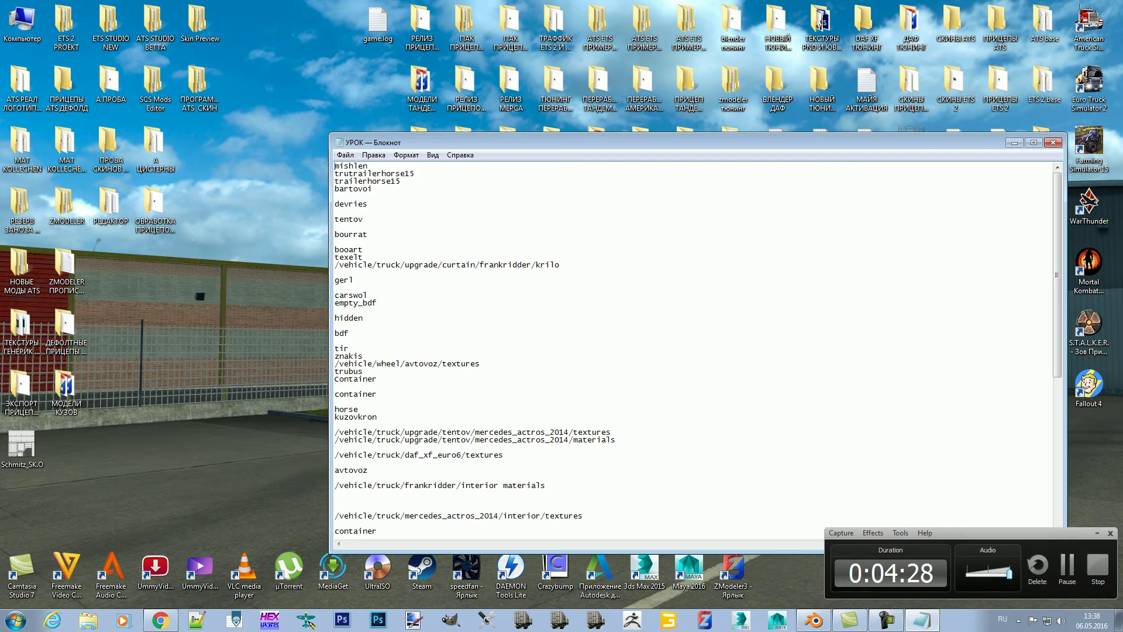
scroll(696, 345, down, 1)
scroll(696, 345, down, 1)
scroll(696, 345, down, 2)
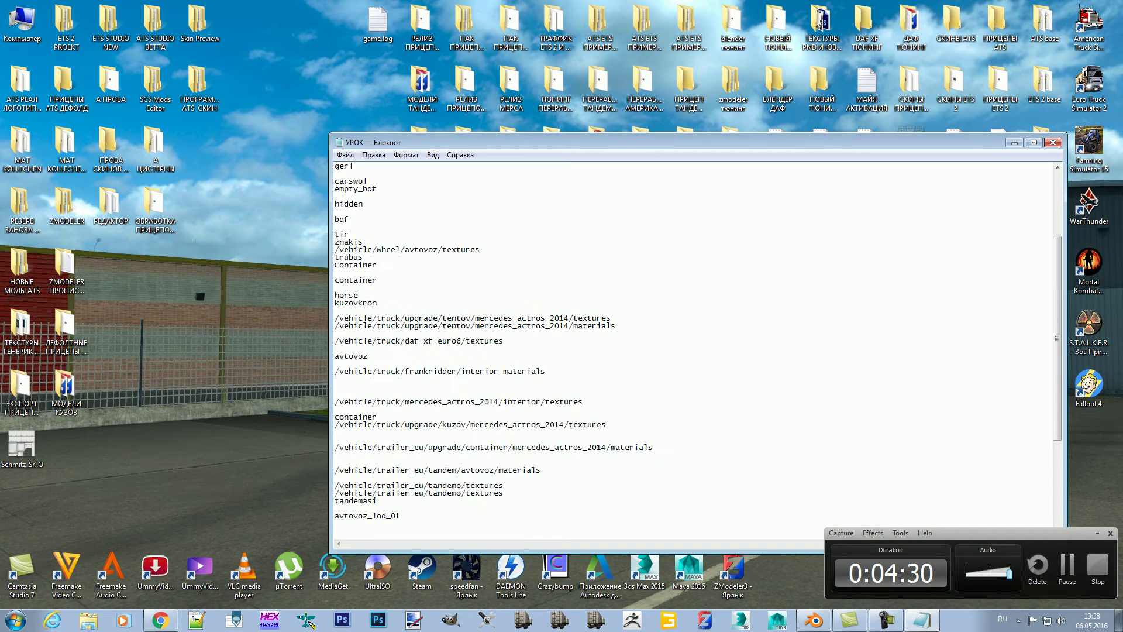
drag(448, 341, 334, 341)
right_click(359, 339)
click(386, 371)
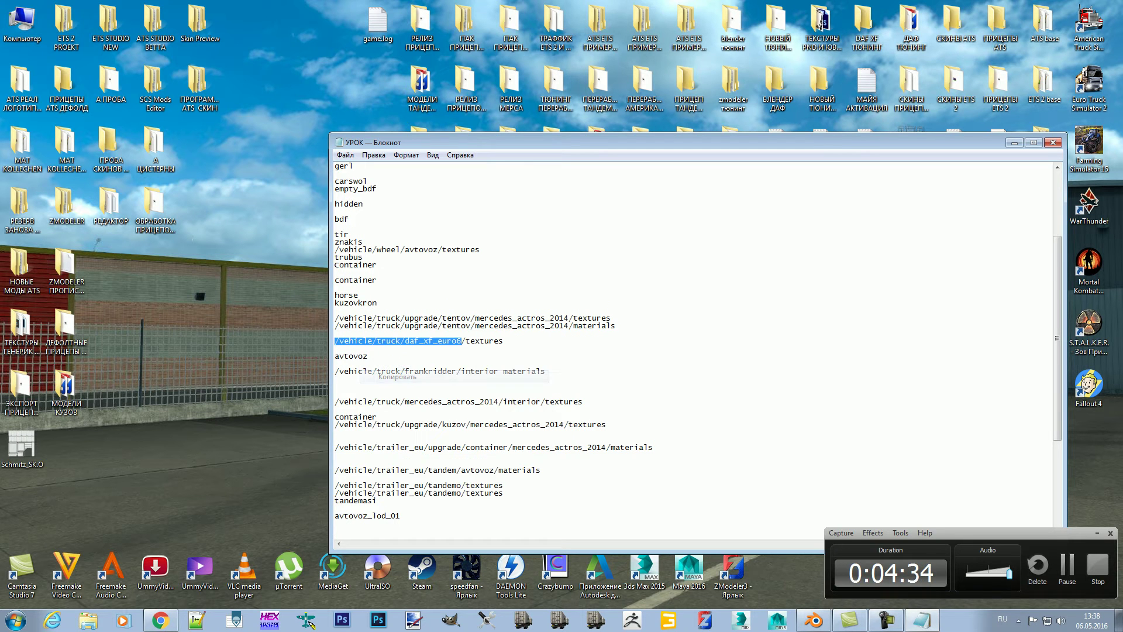
click(1014, 142)
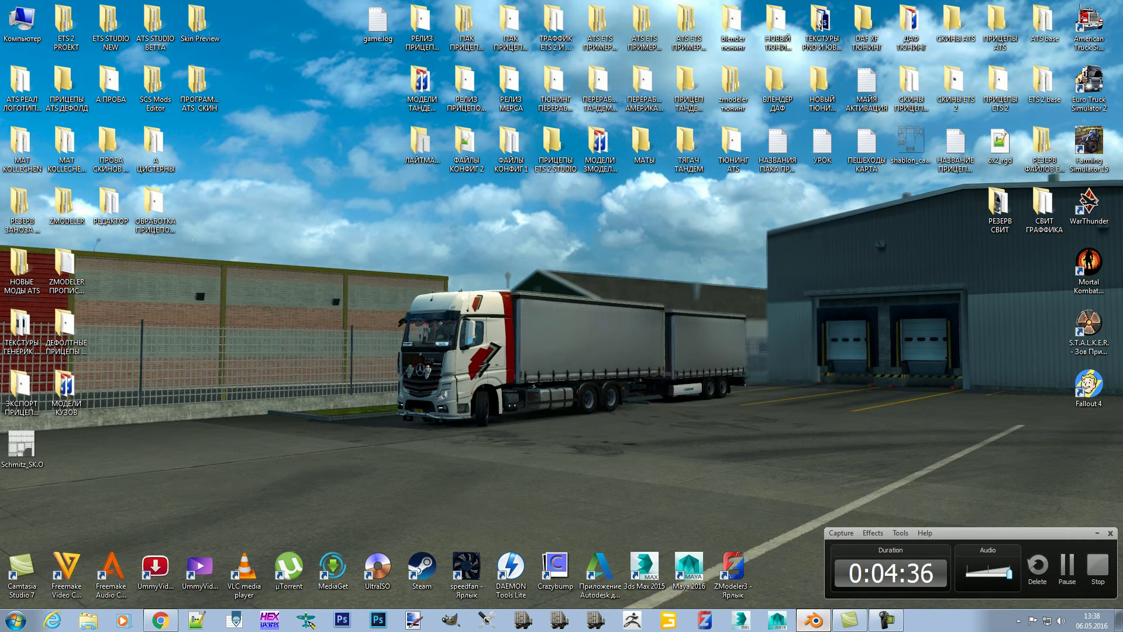
click(813, 620)
Step: Set the export origin directory to the pasted /vehicle/truck/daf_xf_euro6 path
click(75, 454)
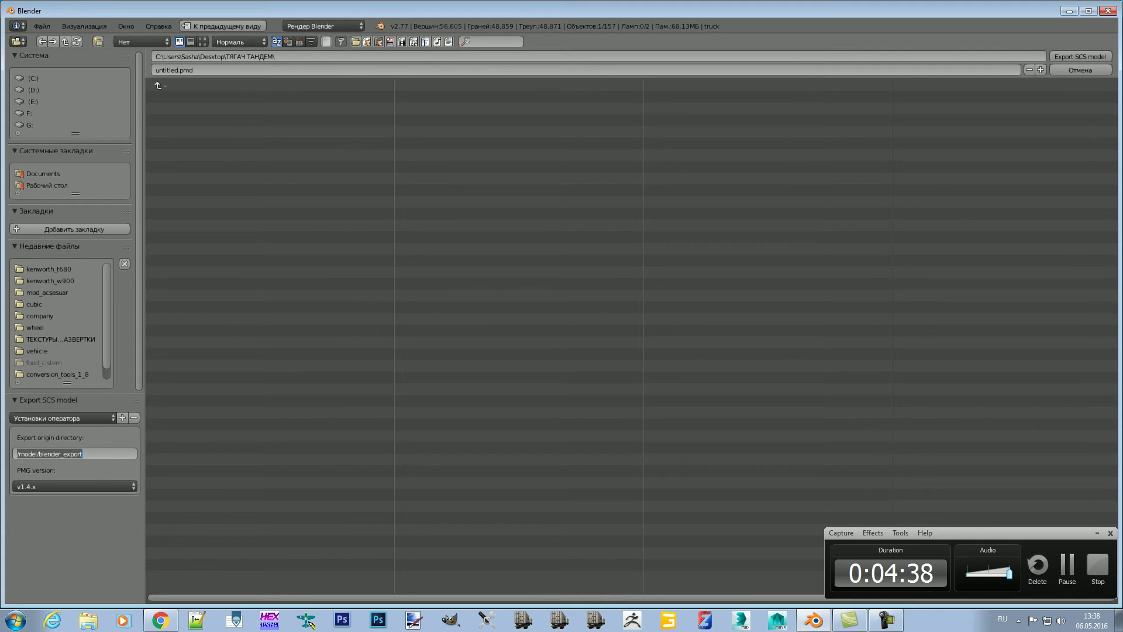
key(ctrl+v)
key(Return)
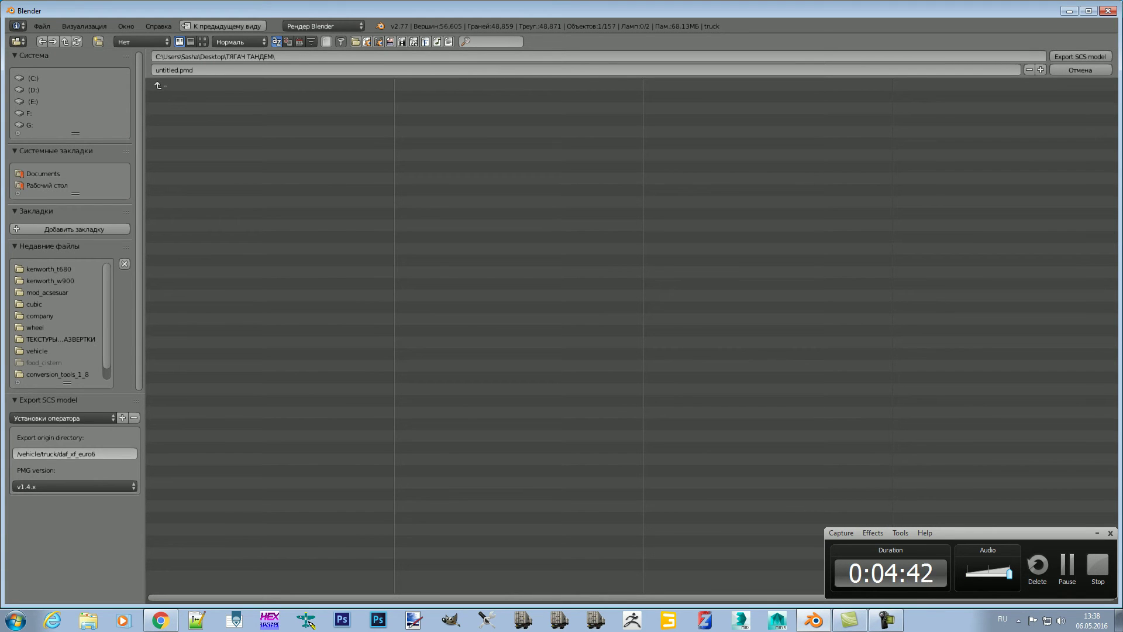
Step: Name the file truck.pmd and run the export, which fails with a SyntaxError
click(156, 70)
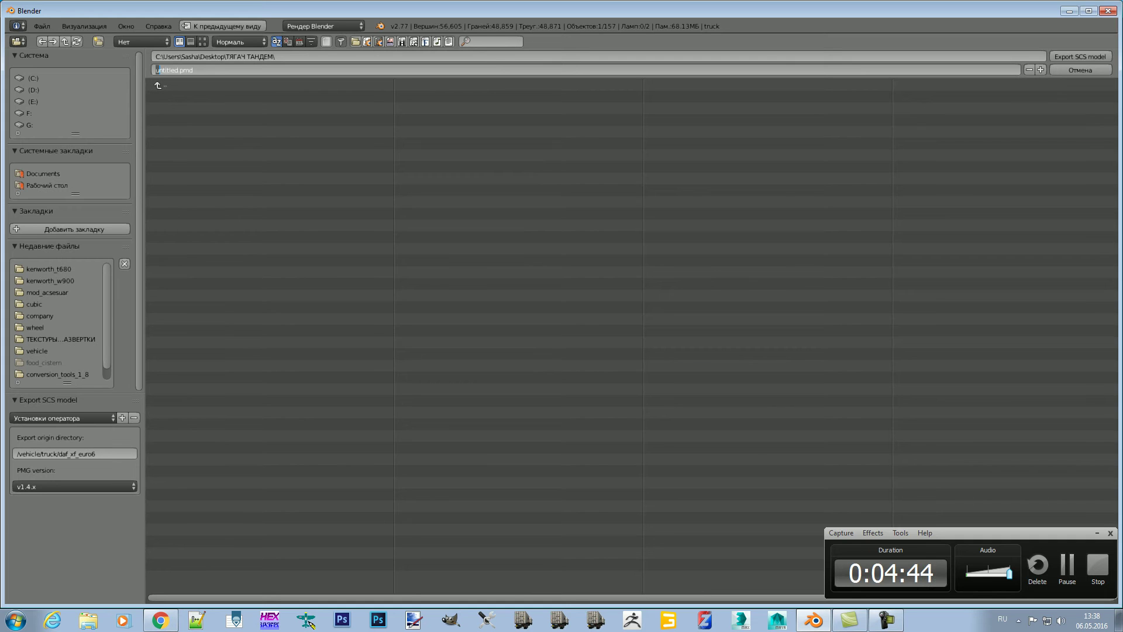
key(Right)
key(alt+shift)
text(tr)
key(Return)
click(1081, 56)
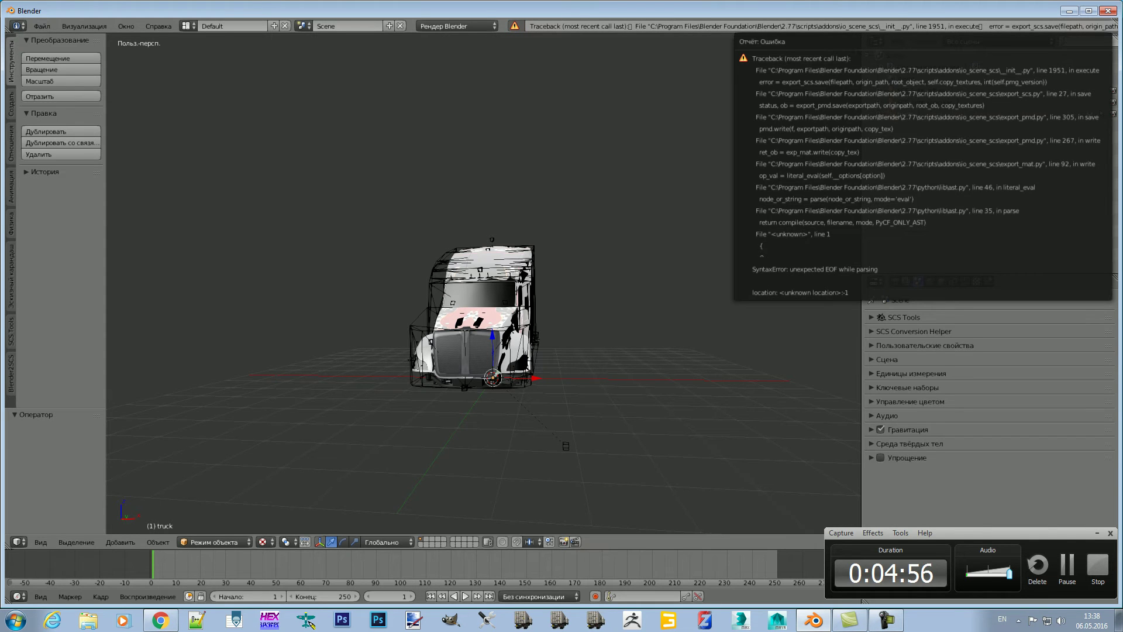
Step: Show the system console to read the export traceback, then move it aside and minimize it
click(126, 25)
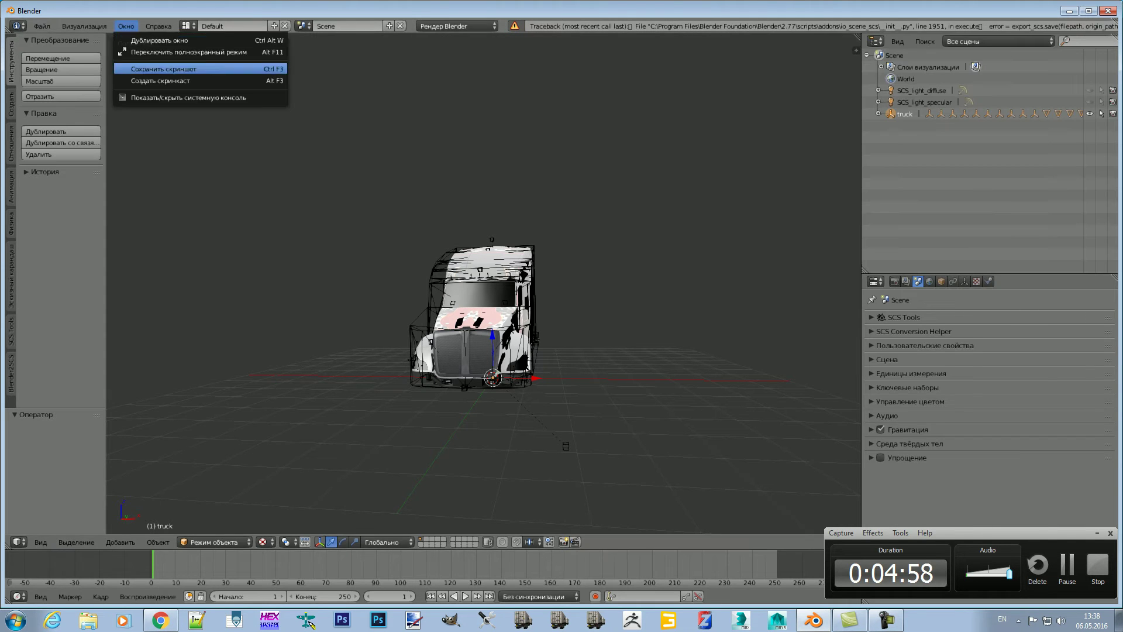
click(189, 98)
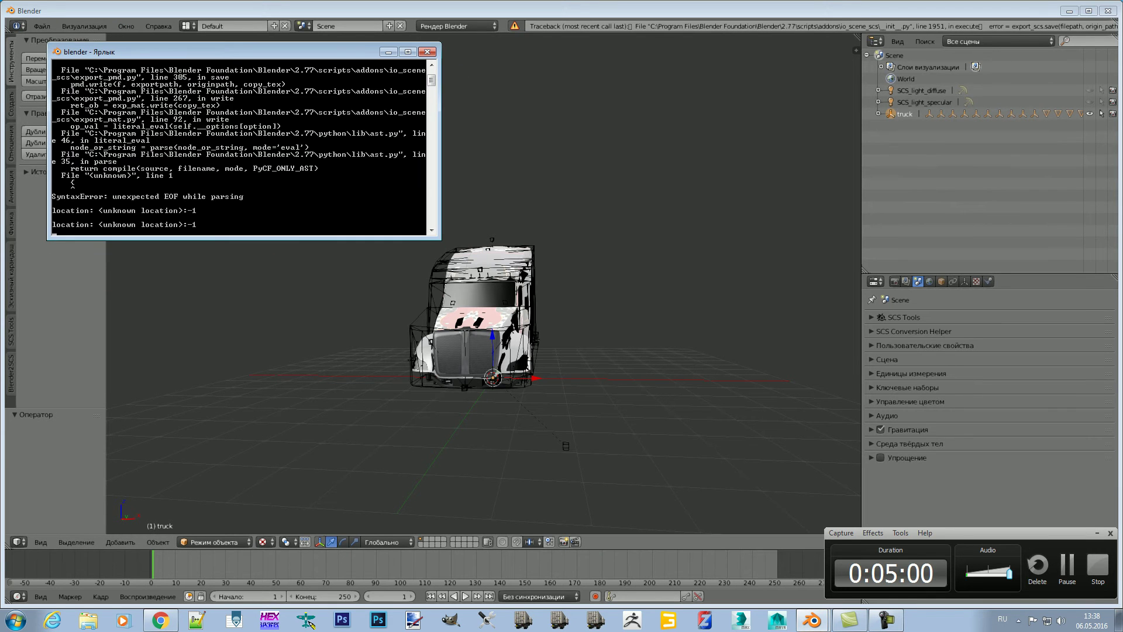
scroll(244, 147, up, 3)
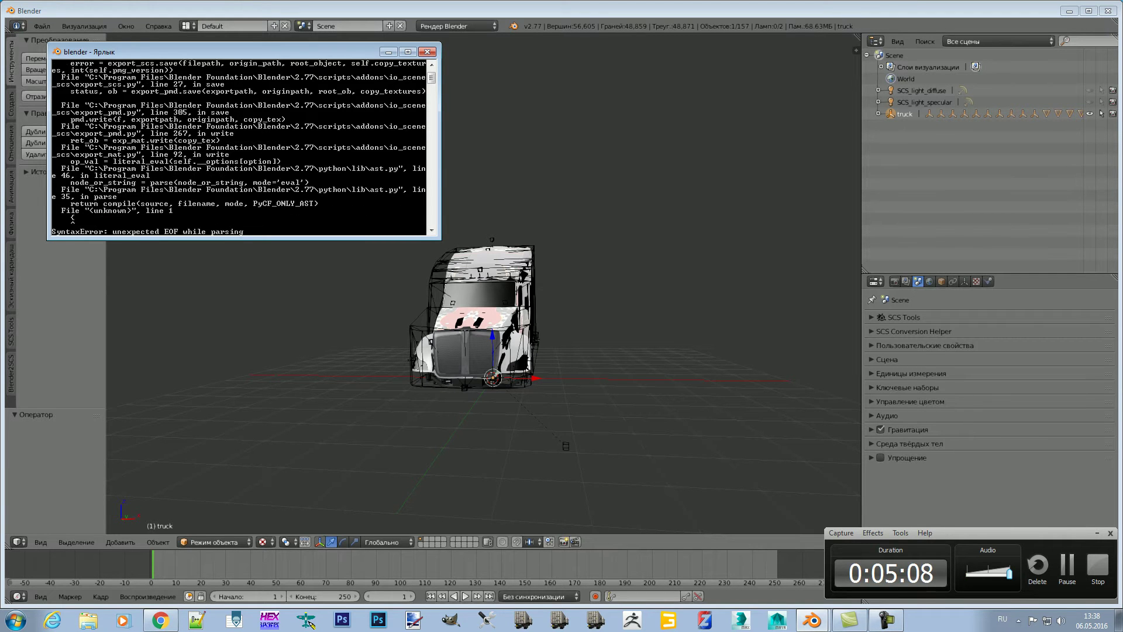
scroll(240, 147, up, 3)
scroll(240, 146, up, 3)
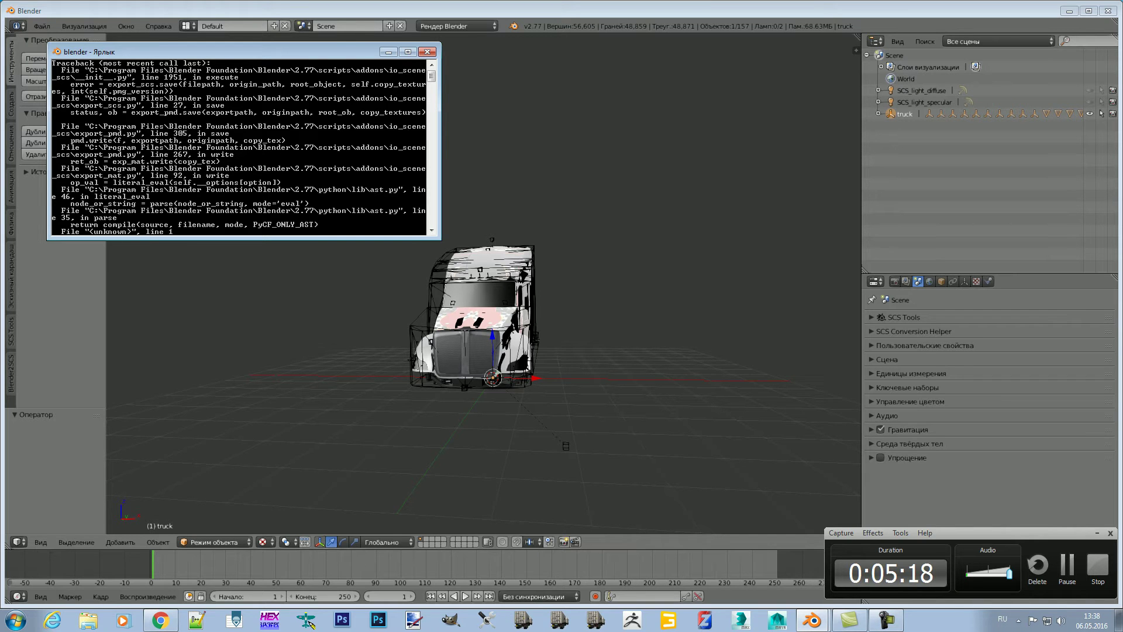
mouse_move(176, 51)
mouse_down()
mouse_move(279, 45)
mouse_move(196, 50)
mouse_up()
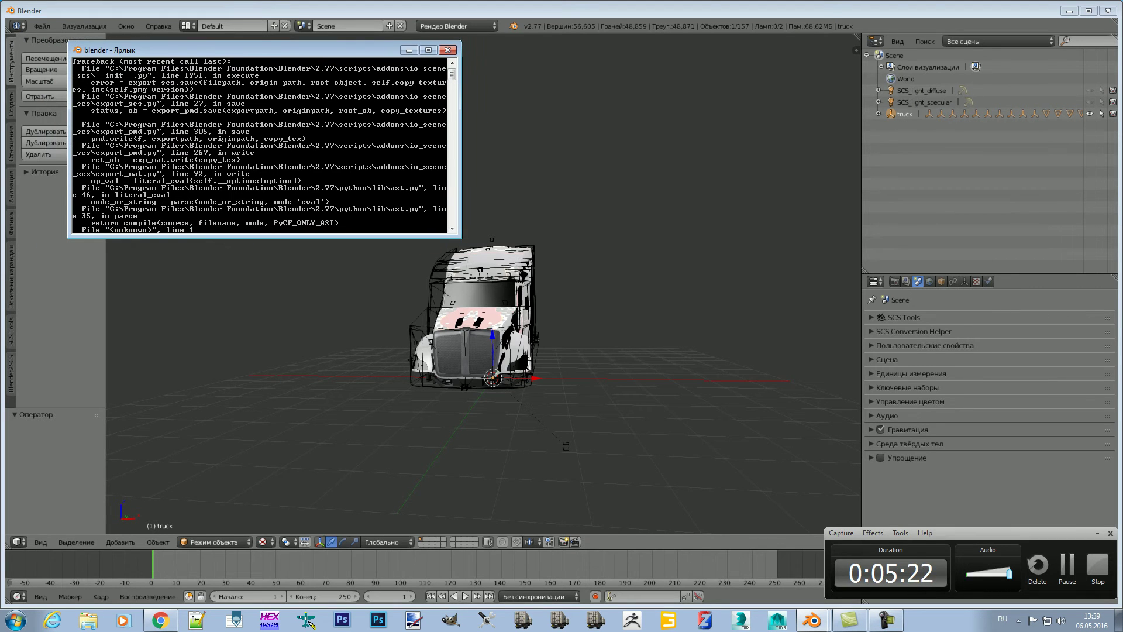
click(409, 50)
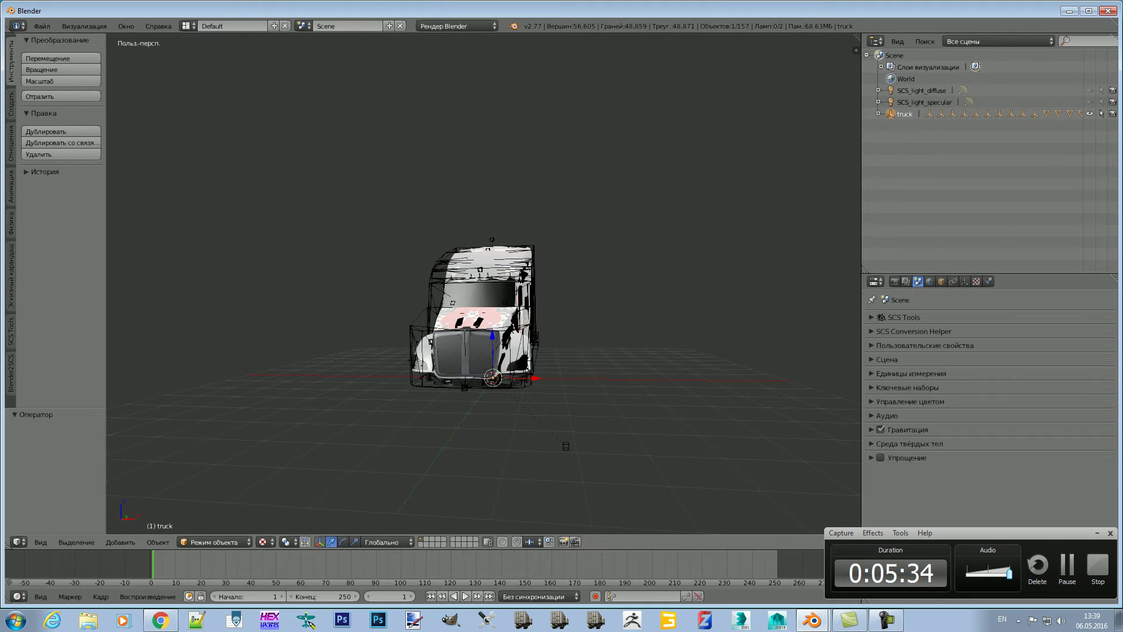
Step: Clear the truck and all other elements from the scene via the Object tab's SCS tools
mouse_move(483, 281)
middle_down()
mouse_move(554, 281)
mouse_move(421, 281)
middle_up()
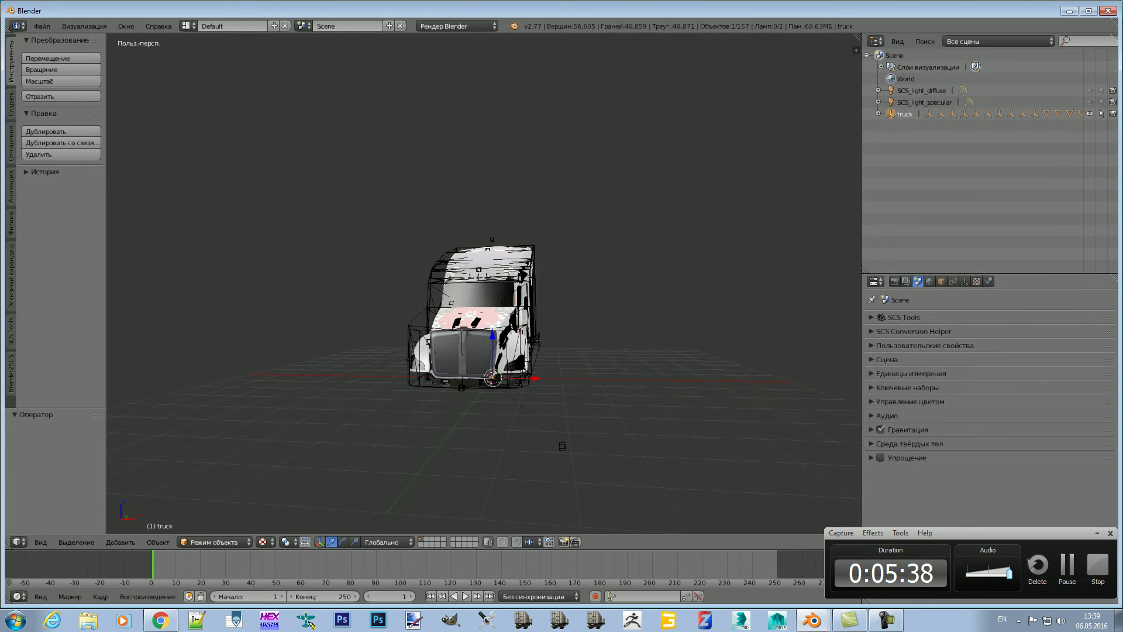
click(941, 281)
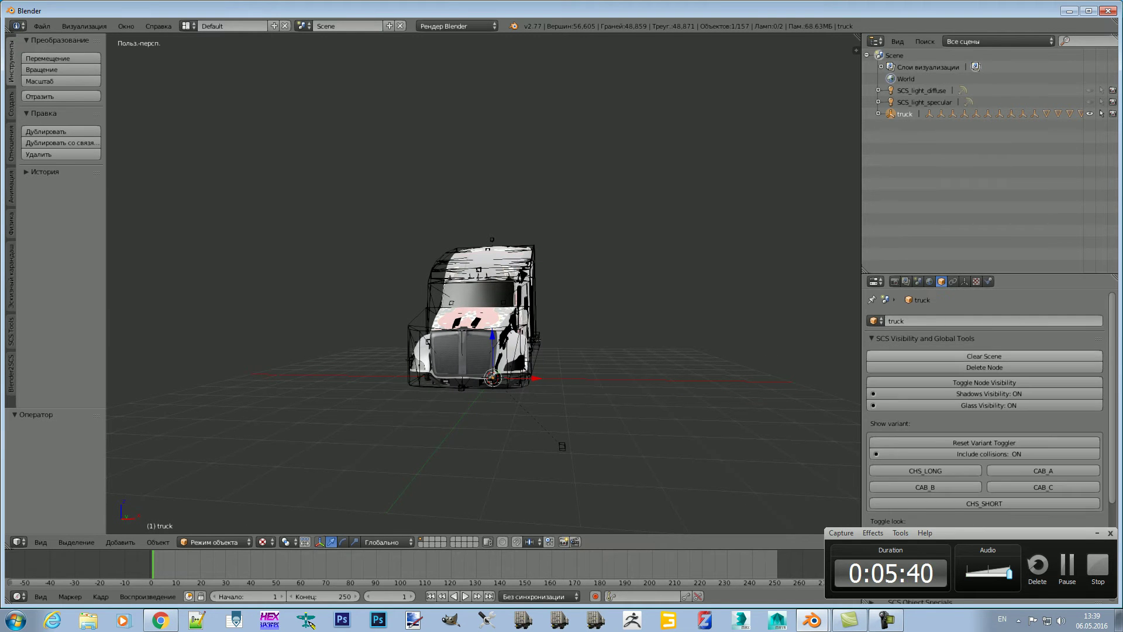
click(989, 351)
Step: Re-import vehicle/truck/kenworth_t680/truck.pmd from ATS base into the cleared scene
click(41, 26)
mouse_move(70, 237)
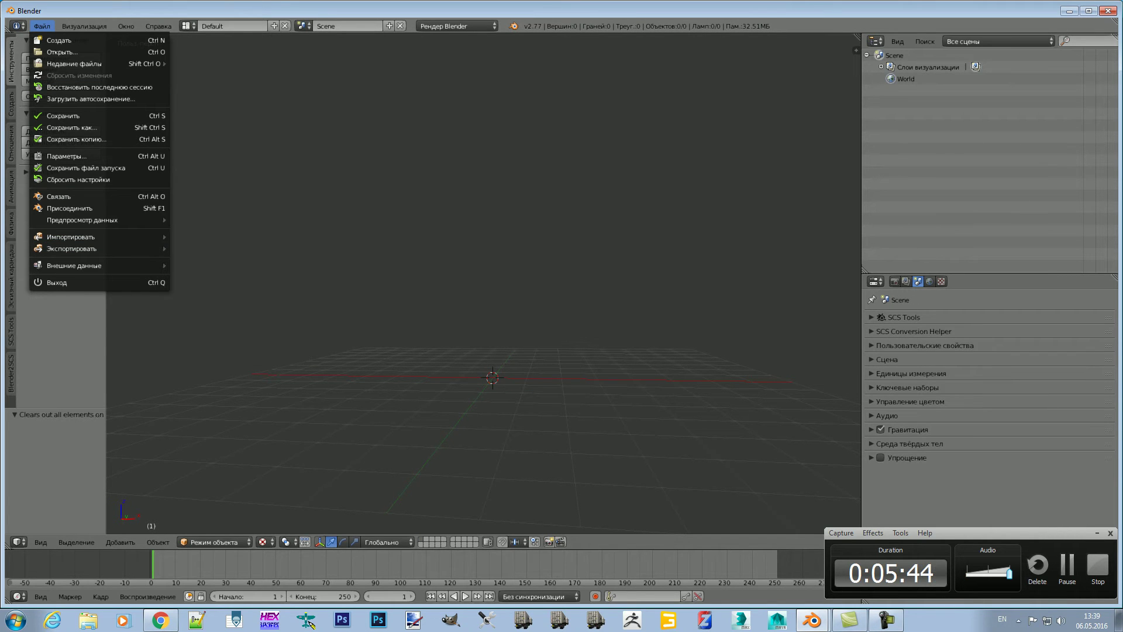
click(222, 353)
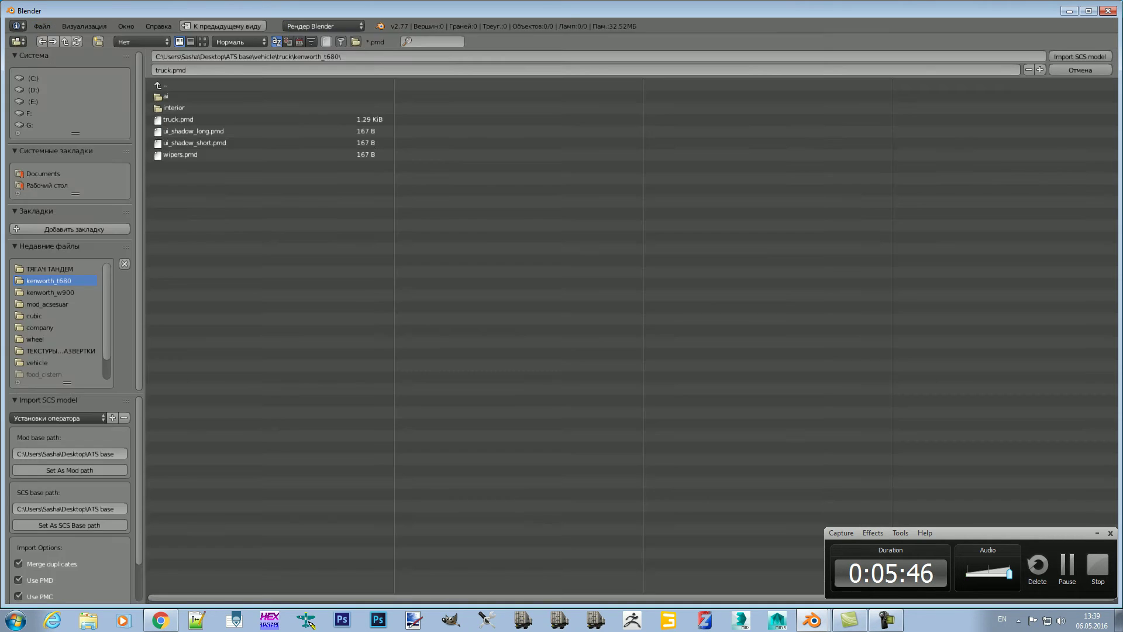
click(179, 119)
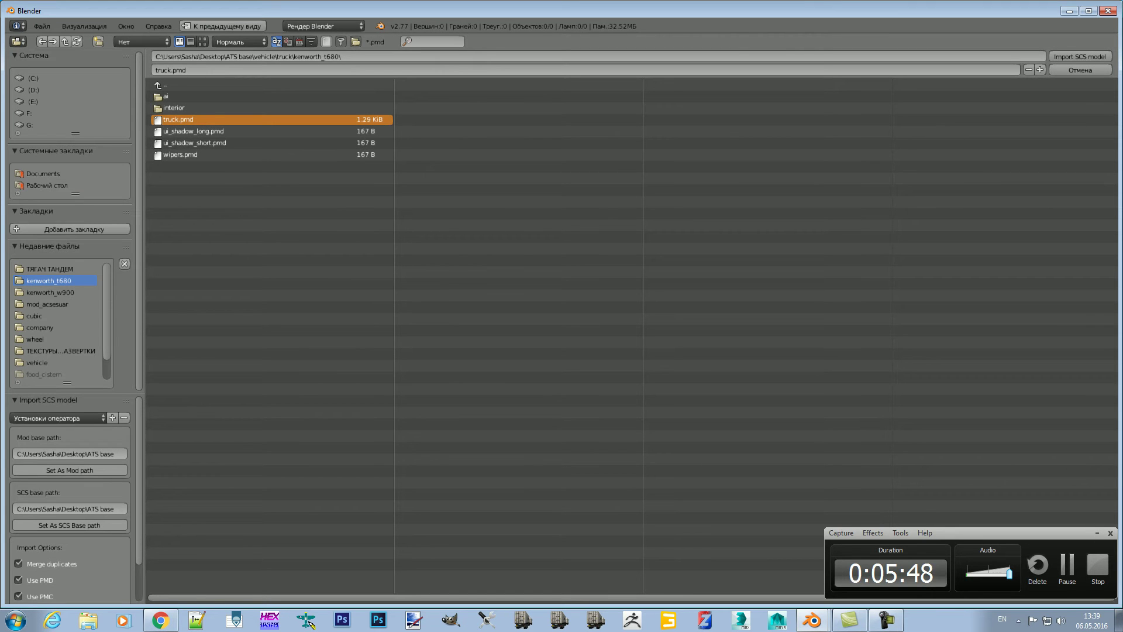
key(p)
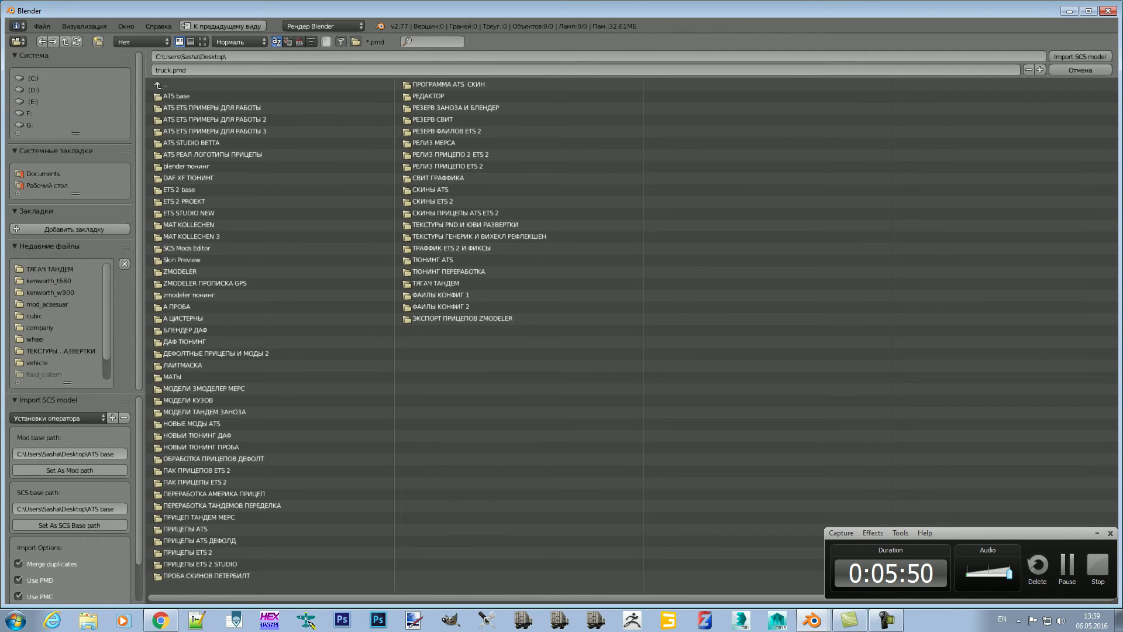
key(p)
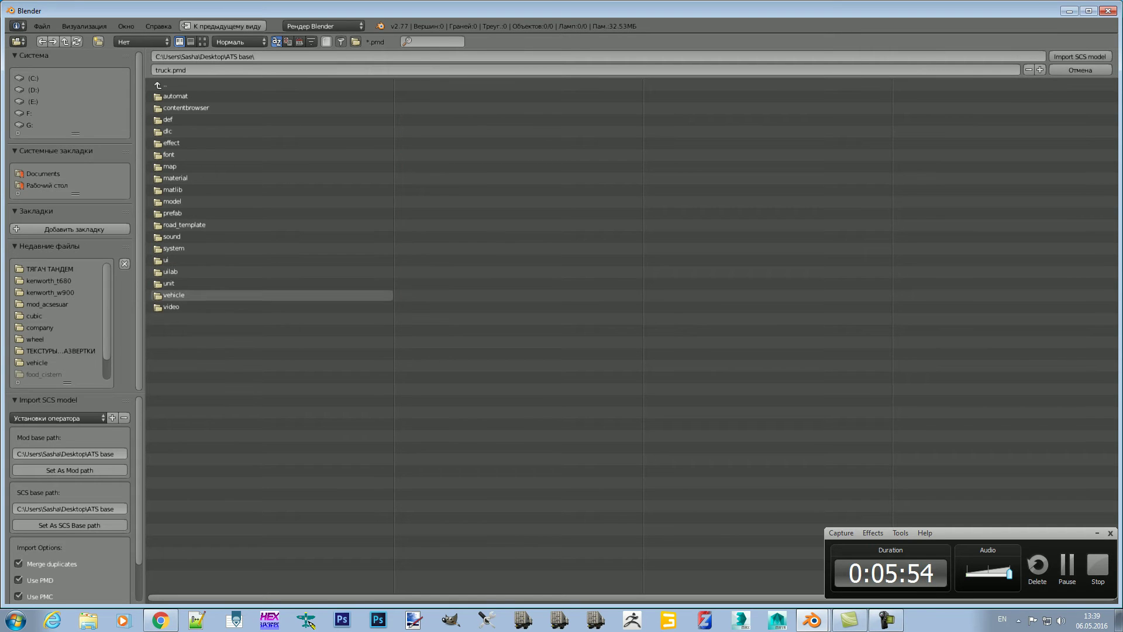
click(173, 295)
click(171, 131)
click(186, 96)
click(178, 120)
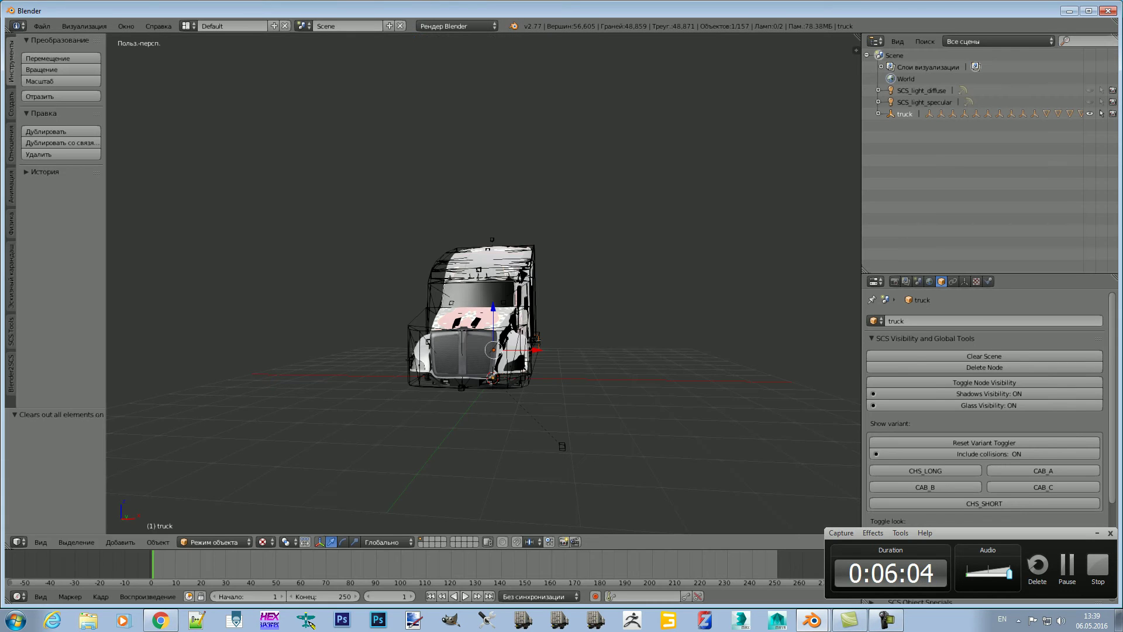
click(125, 26)
click(152, 97)
click(126, 26)
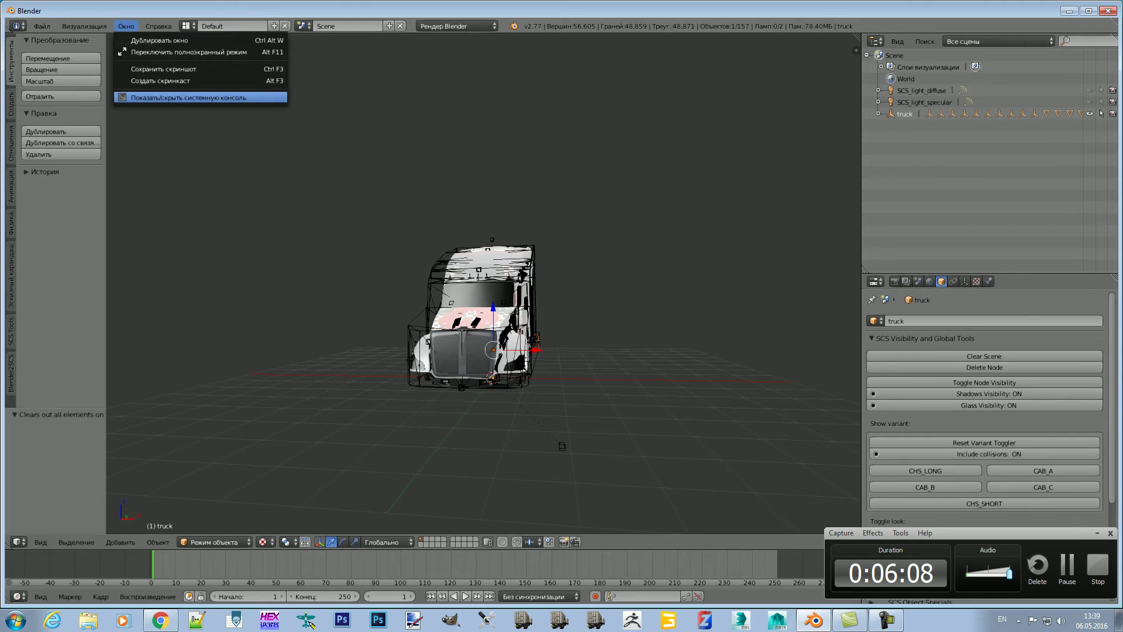
click(152, 98)
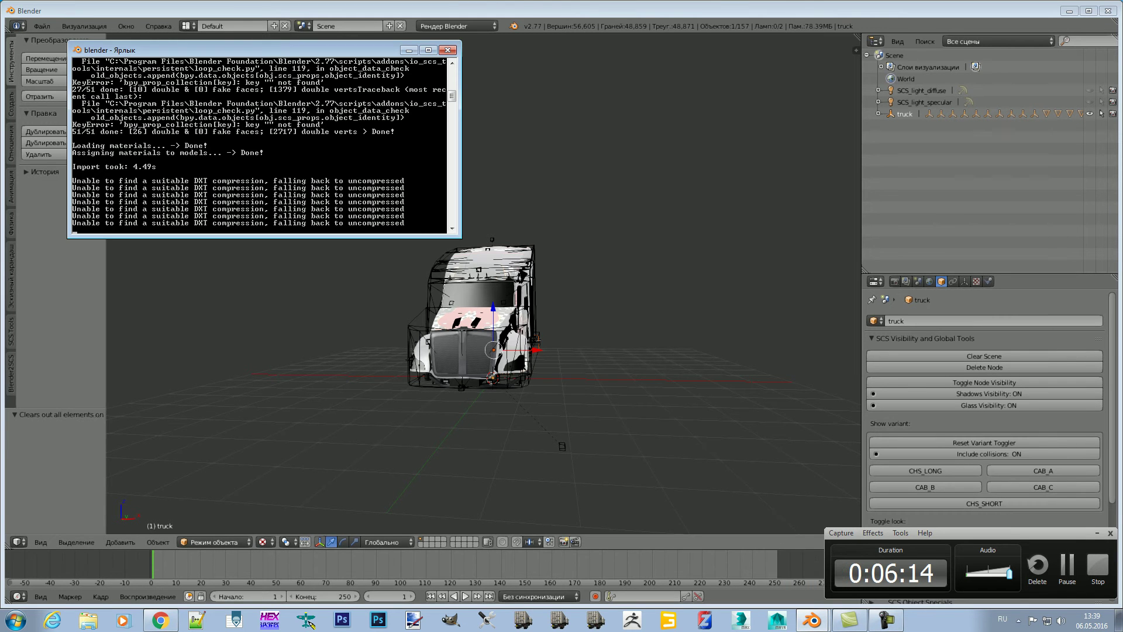
scroll(260, 146, up, 1)
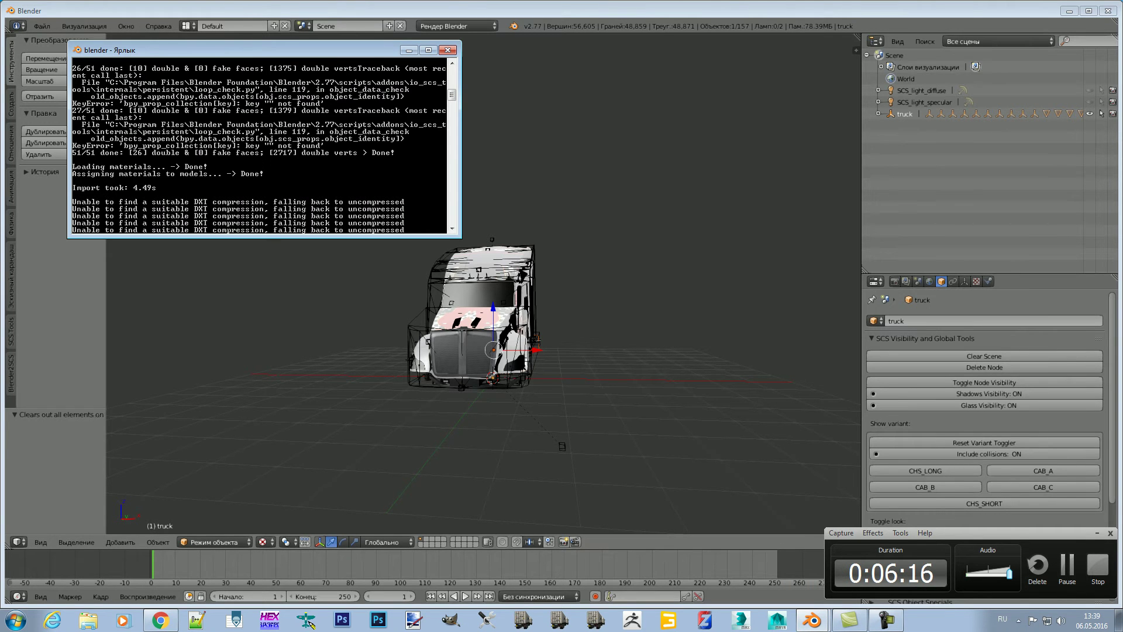
scroll(259, 146, up, 1)
scroll(259, 146, up, 1)
scroll(259, 146, up, 2)
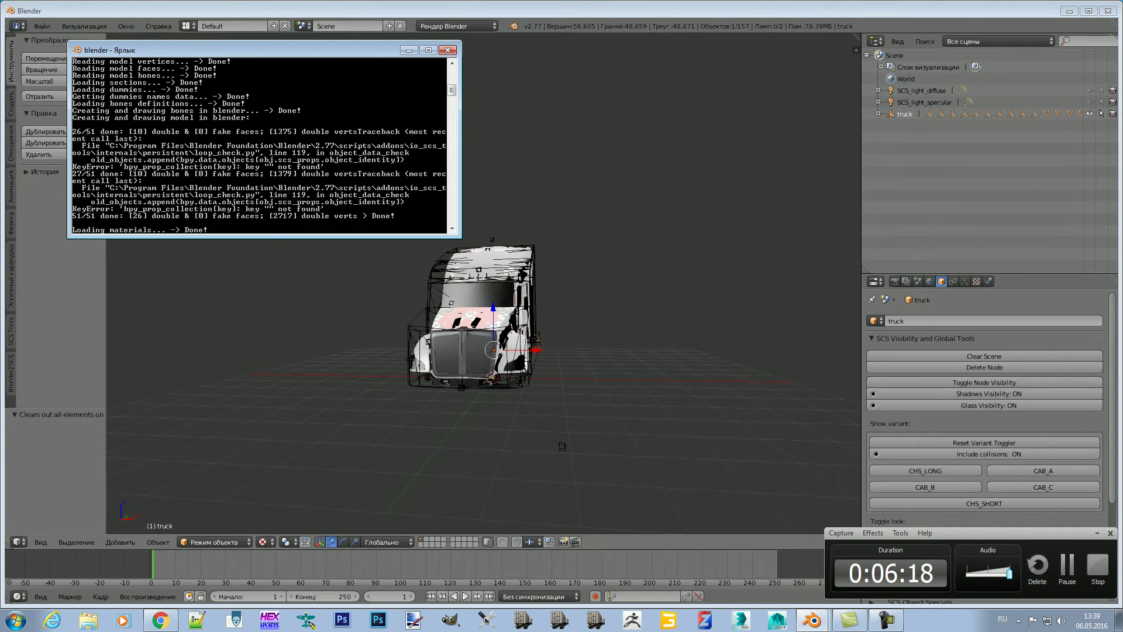
scroll(259, 147, up, 3)
scroll(259, 146, up, 4)
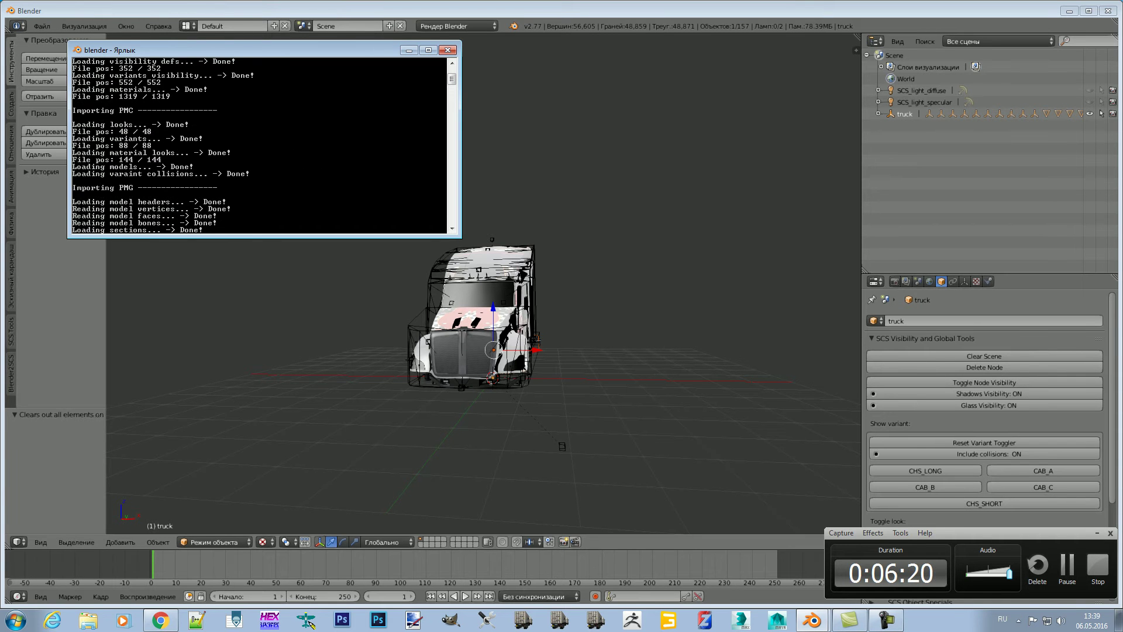
scroll(260, 146, up, 3)
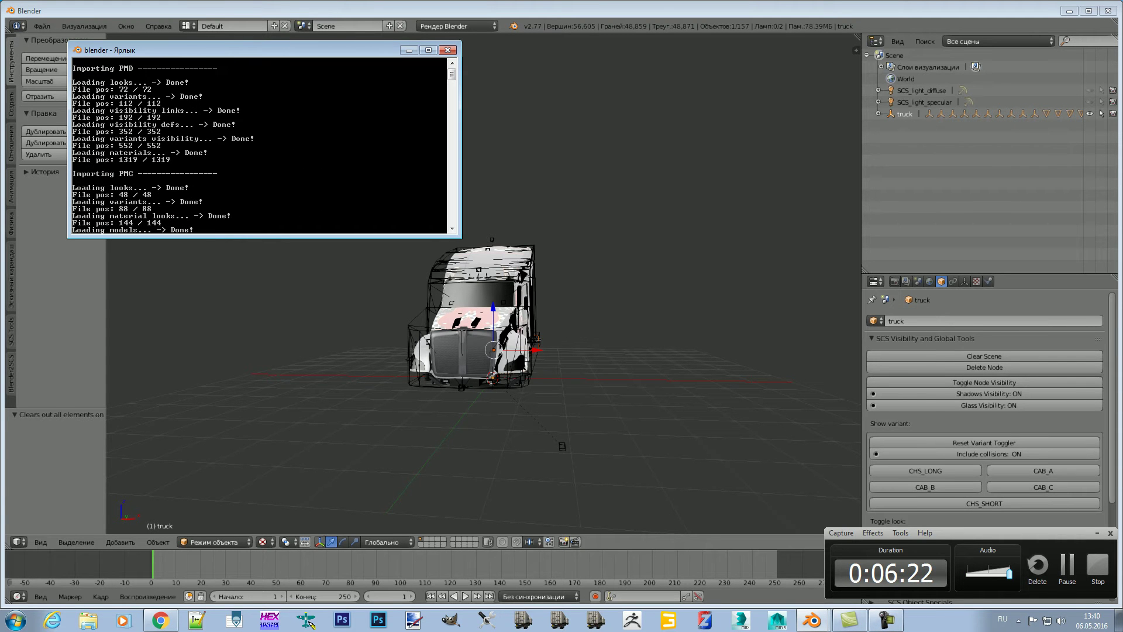
click(409, 51)
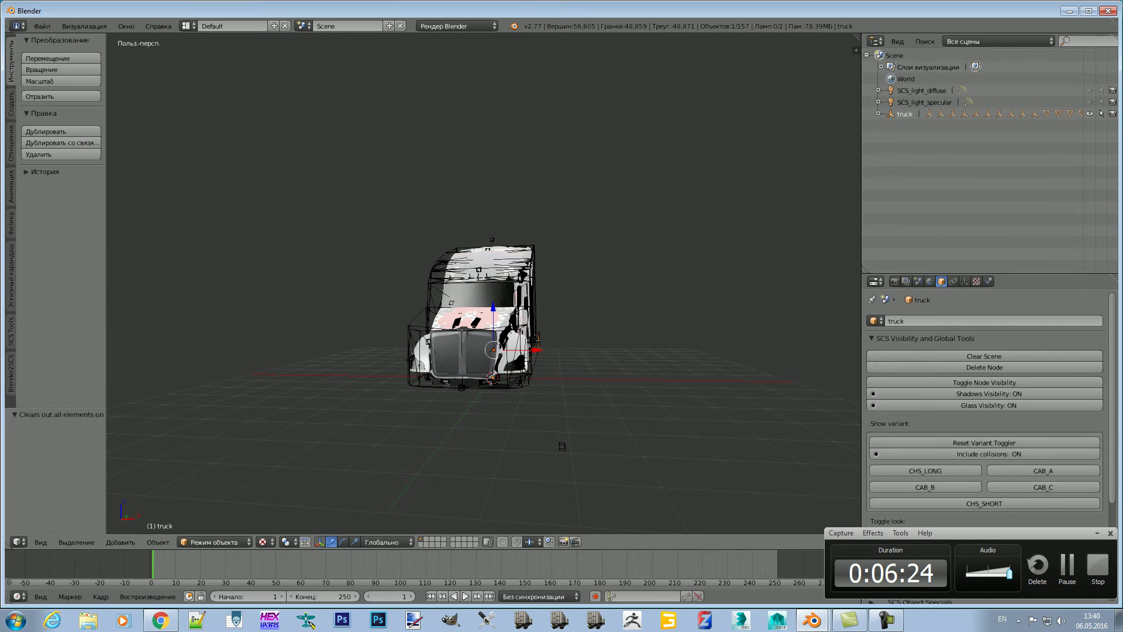
key(KP_3)
click(42, 26)
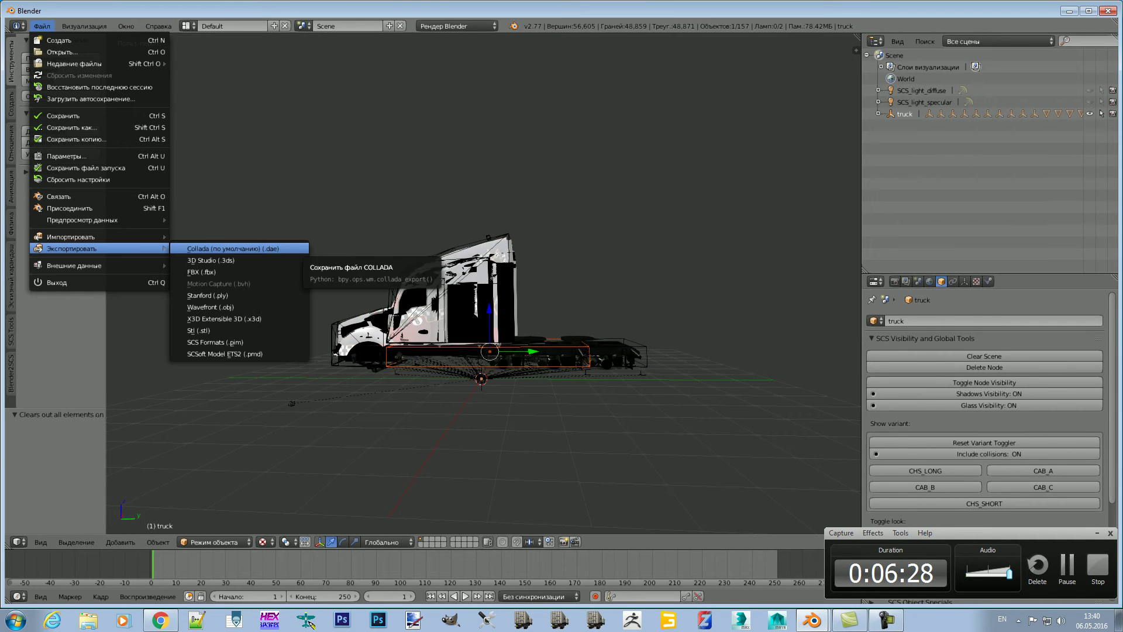
key(Escape)
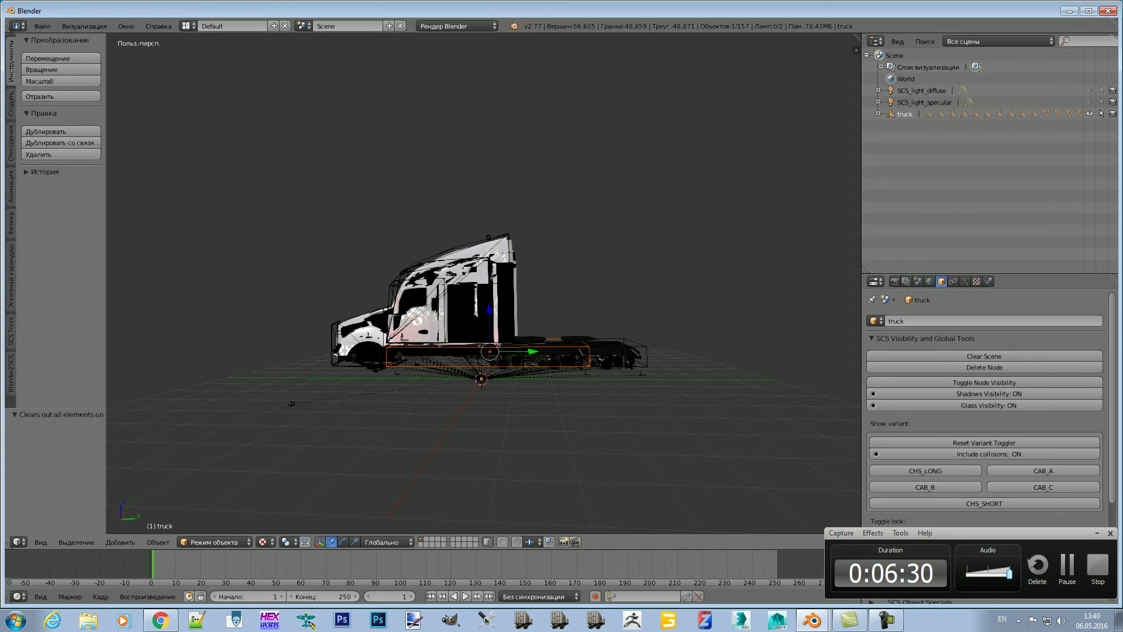
mouse_move(581, 471)
middle_down()
mouse_move(421, 381)
mouse_move(444, 380)
mouse_move(421, 380)
middle_up()
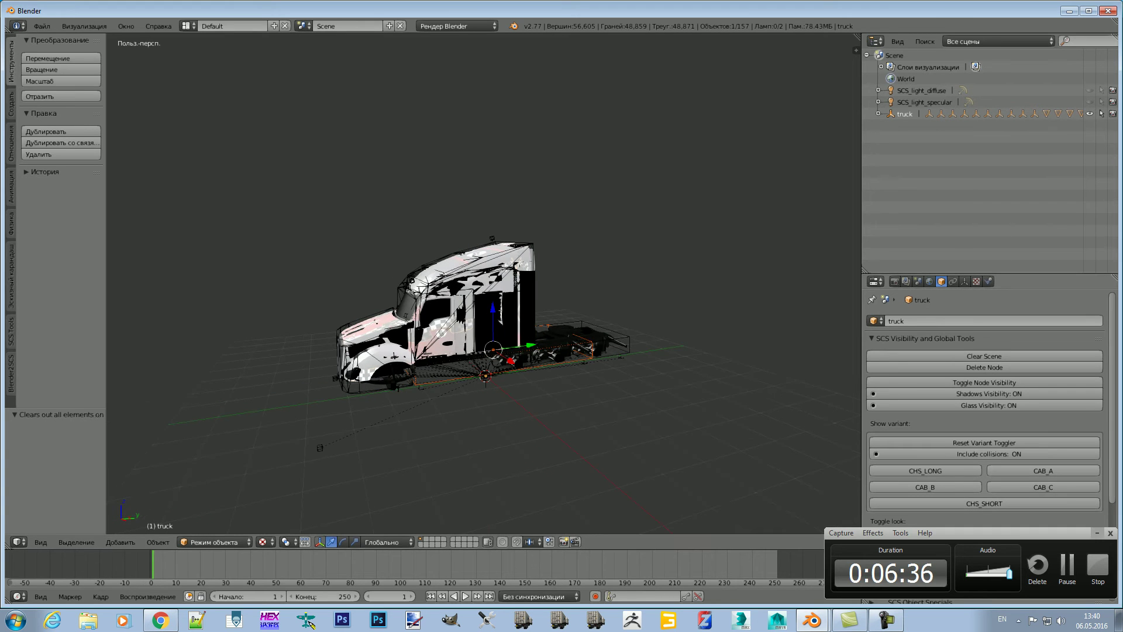
middle_drag(421, 380, 386, 381)
middle_drag(485, 293, 275, 301)
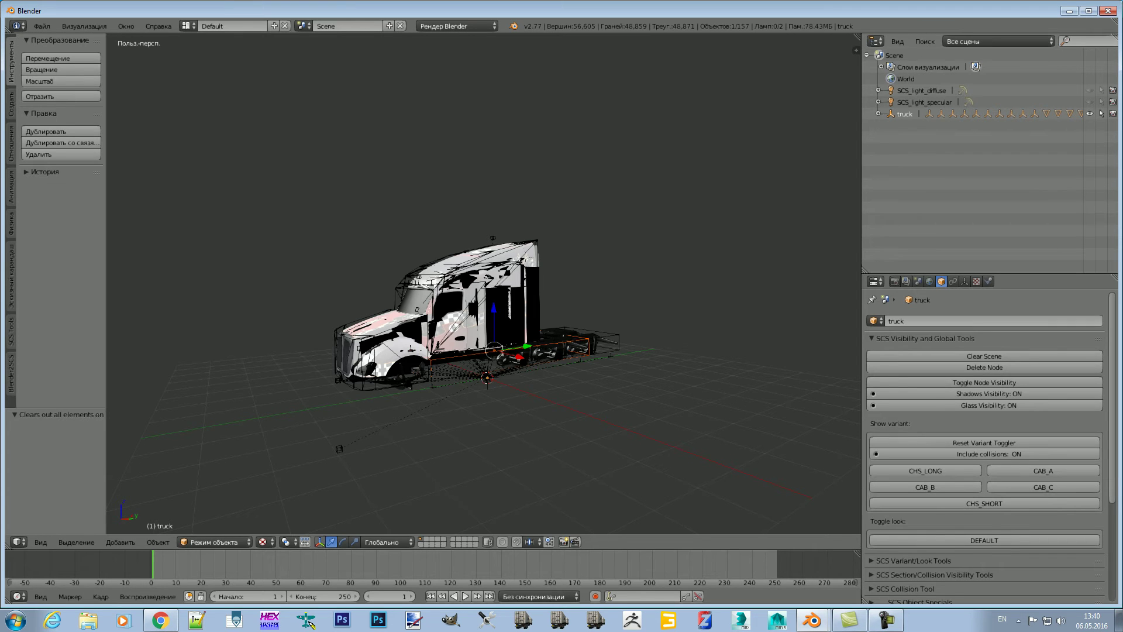
Step: Expand the truck and CAB_BASE in the Outliner and select the Model0.0 part
click(878, 113)
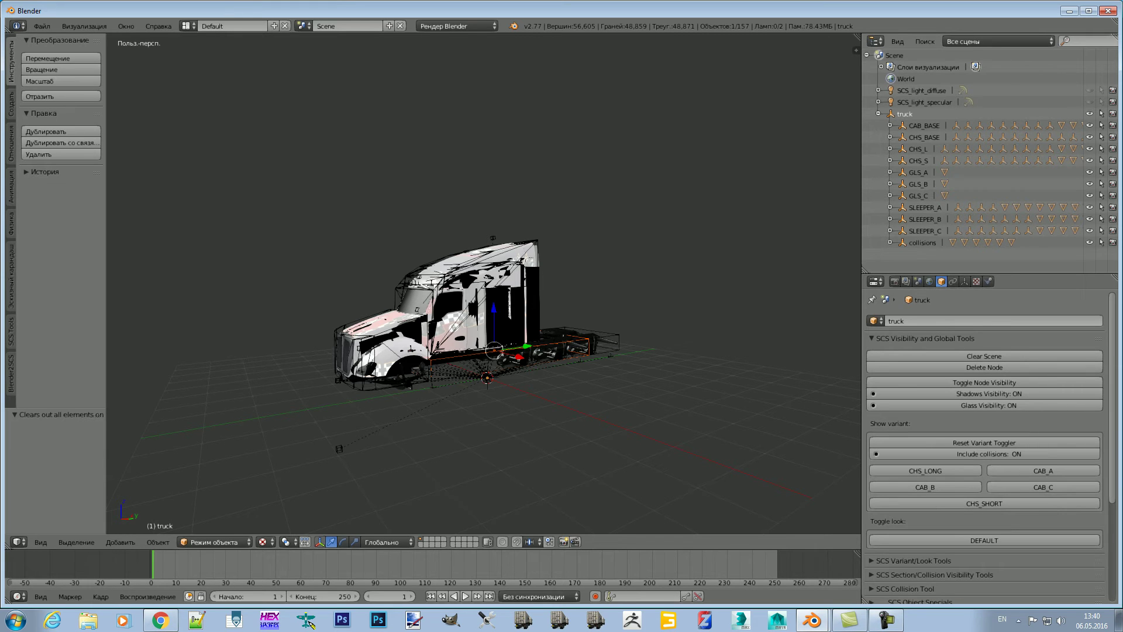
click(890, 125)
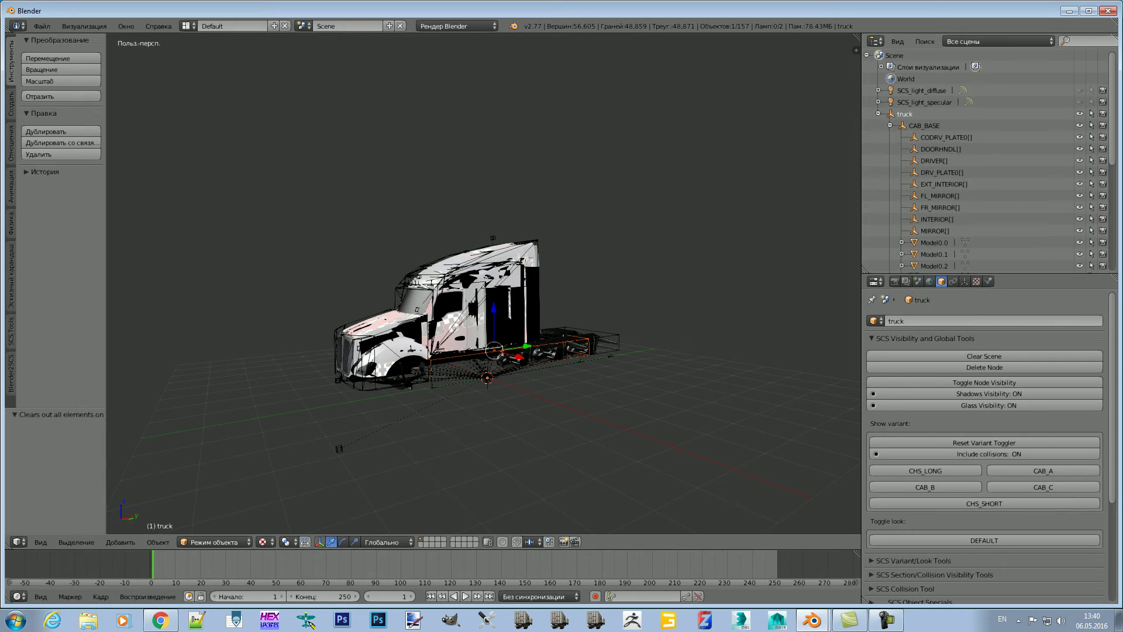
scroll(983, 157, down, 2)
scroll(983, 158, down, 1)
click(935, 172)
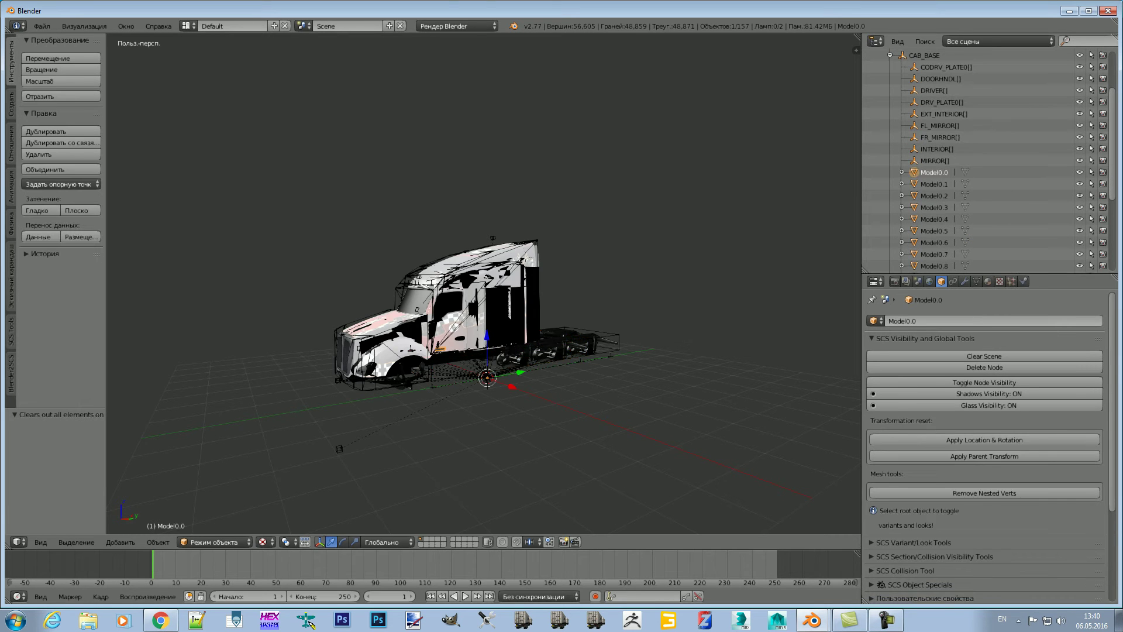
Step: Show Model0.0's SCS Materials and SCS Material Tool panels with its decal shader options
click(988, 281)
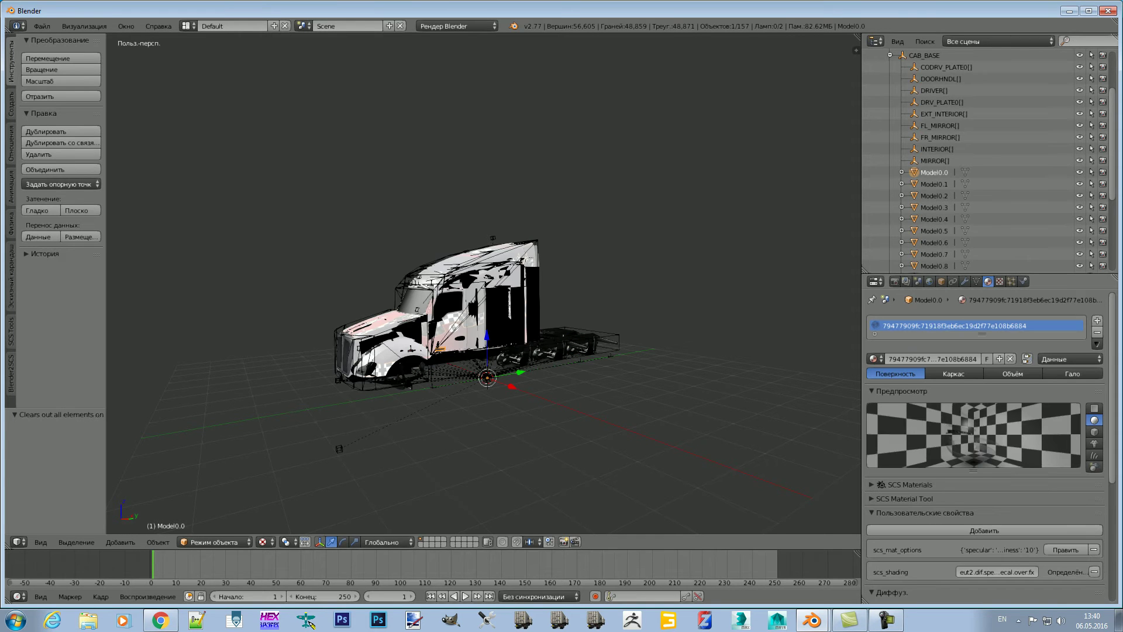
scroll(983, 439, down, 1)
scroll(983, 439, down, 1)
click(909, 438)
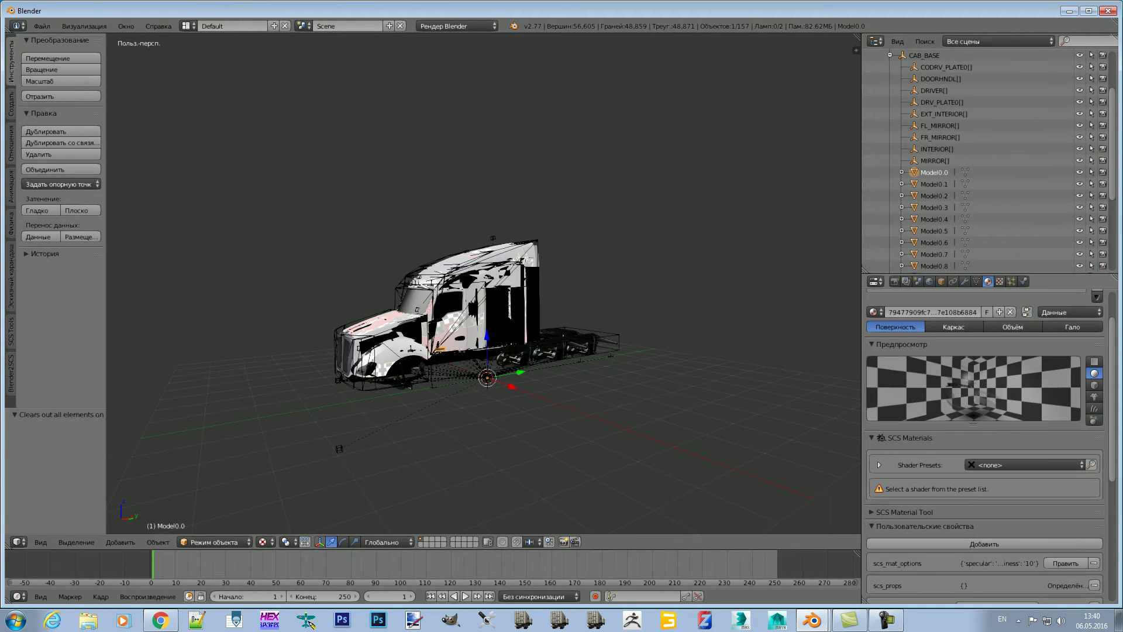
scroll(985, 444, down, 2)
click(904, 466)
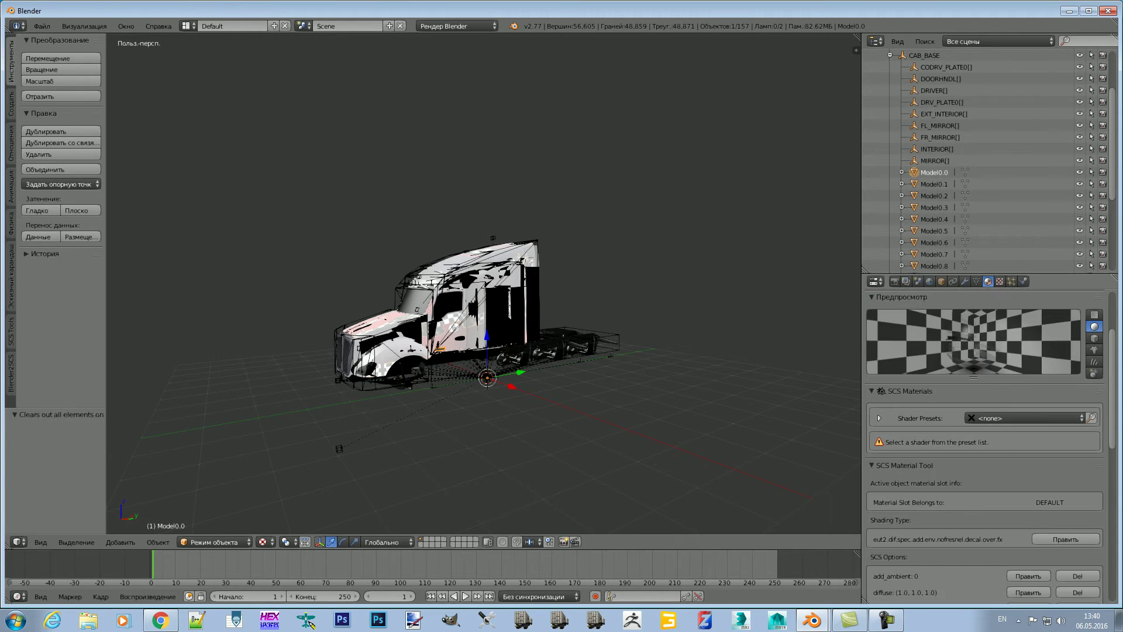
scroll(985, 444, down, 3)
scroll(984, 444, down, 2)
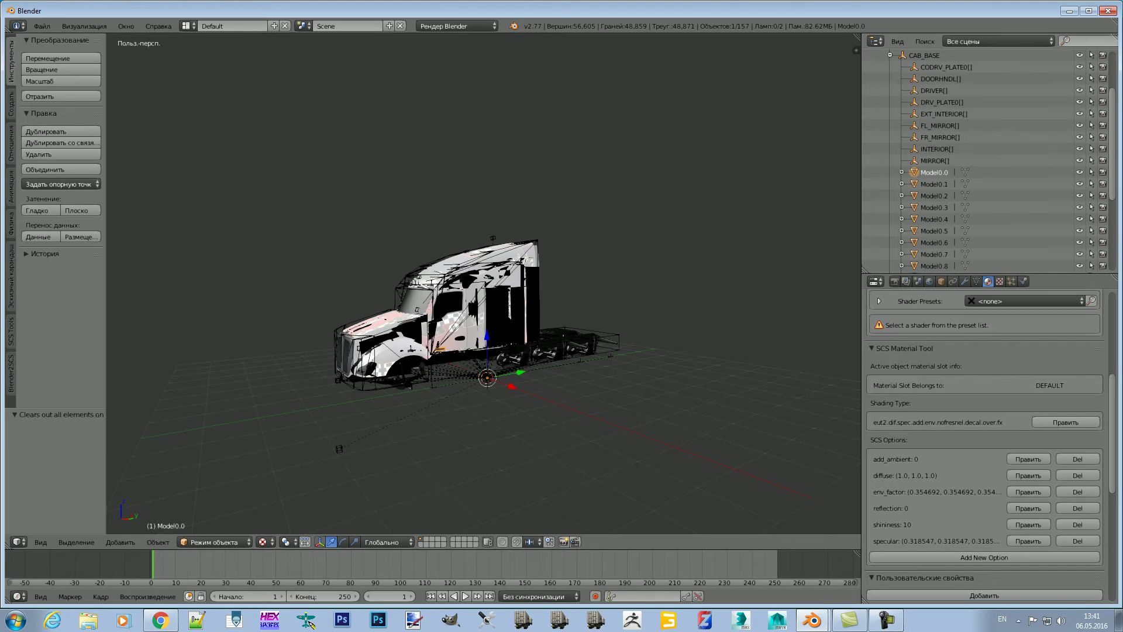
Step: Step through cab parts Model0.1–Model0.5, hide Model0.5, then reselect Model0.0
key(Down)
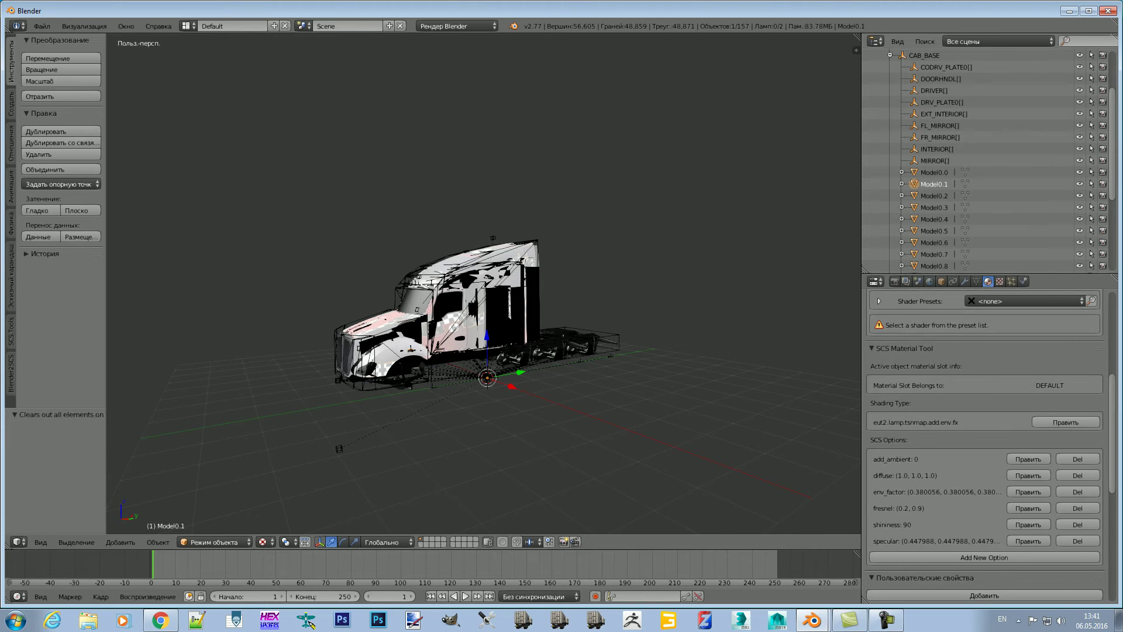
key(Down)
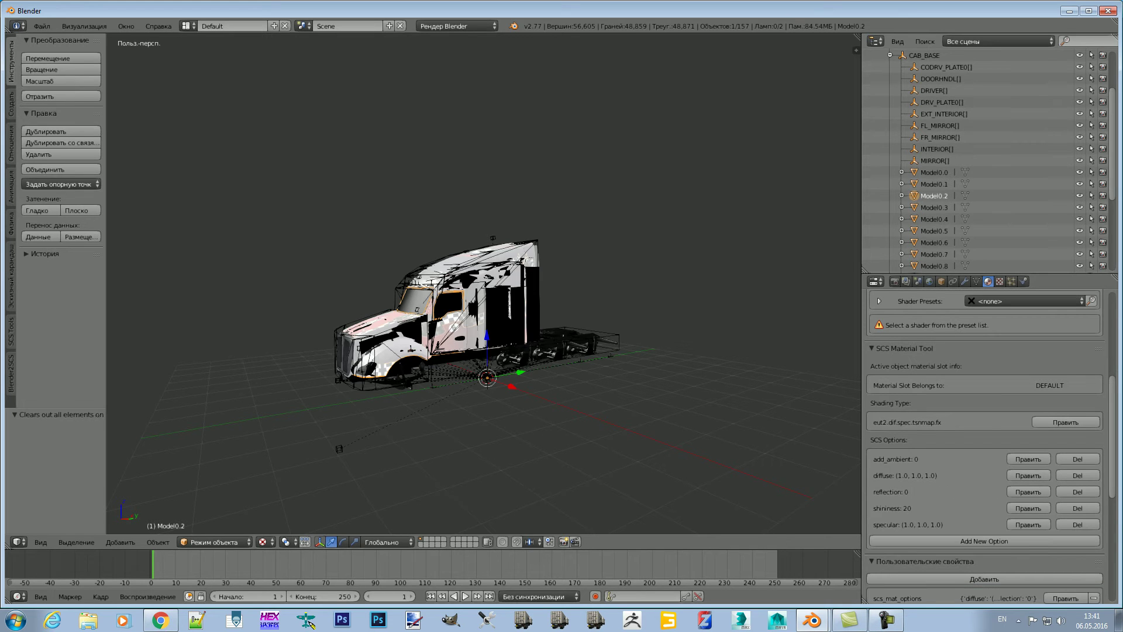
key(Down)
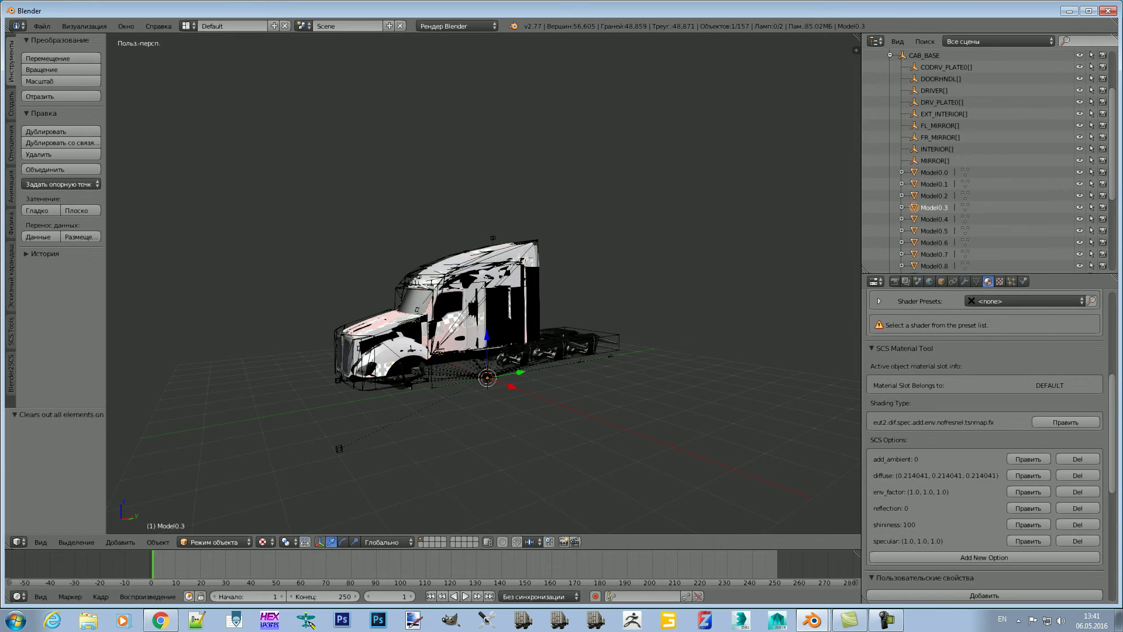
key(Down)
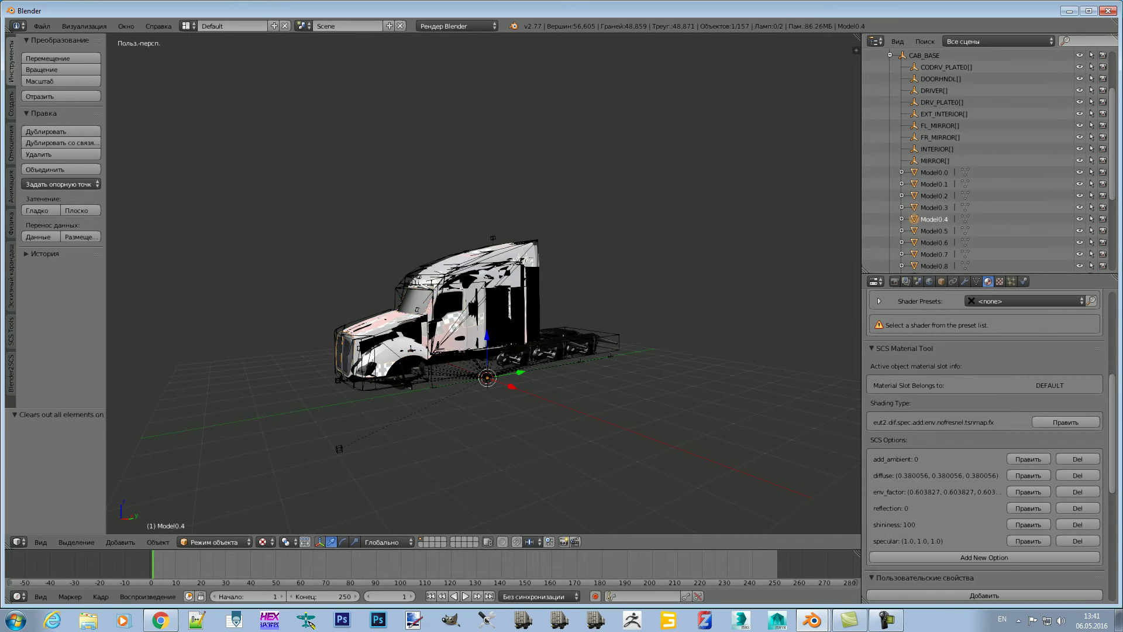
key(Down)
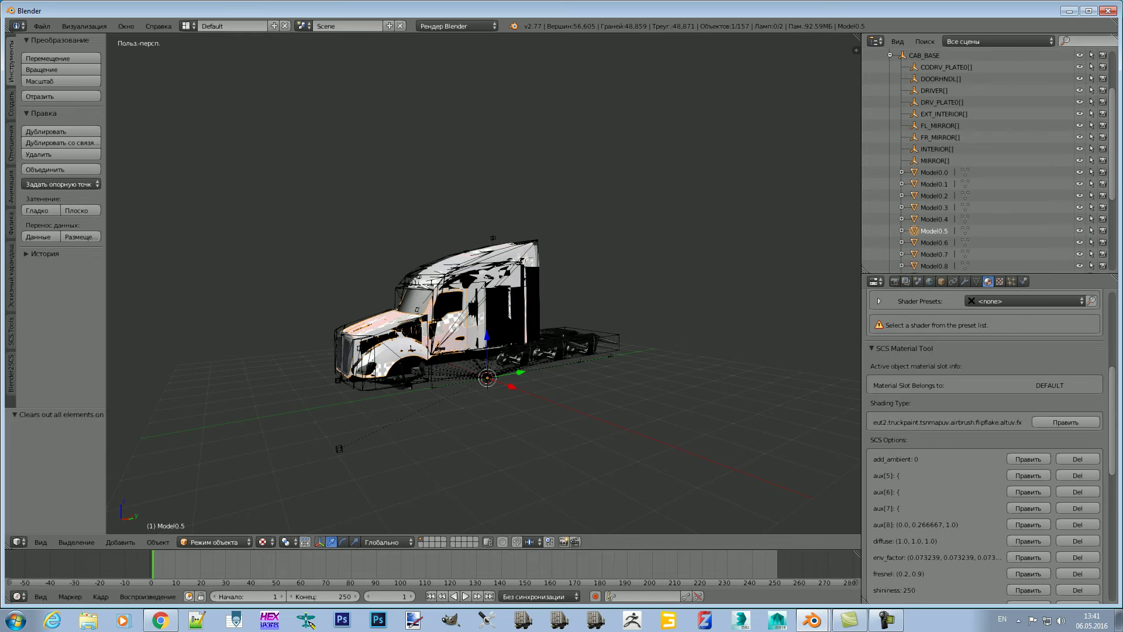
key(h)
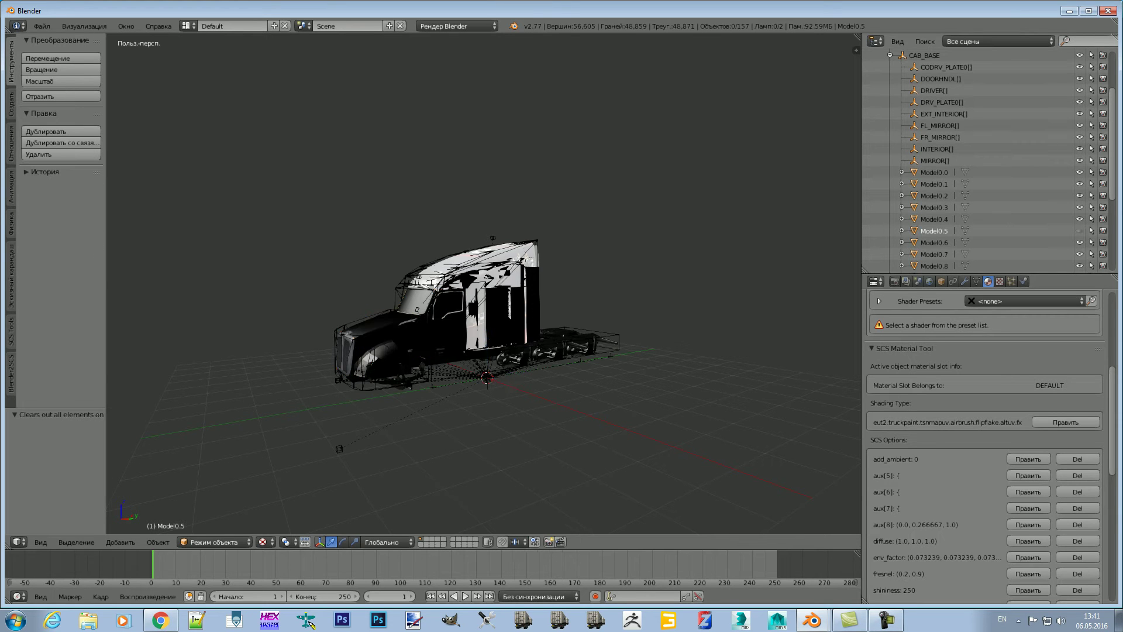
click(934, 172)
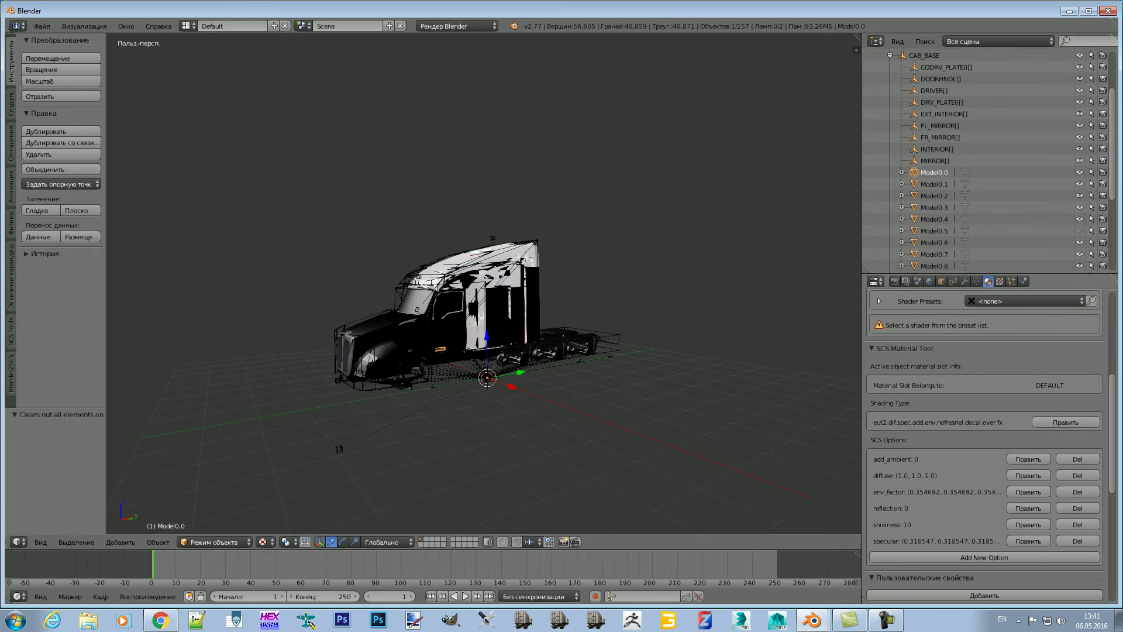
Step: Select Model0.1 through Model0.5 in turn, ending on Model0.5's truckpaint airbrush shader options
click(935, 184)
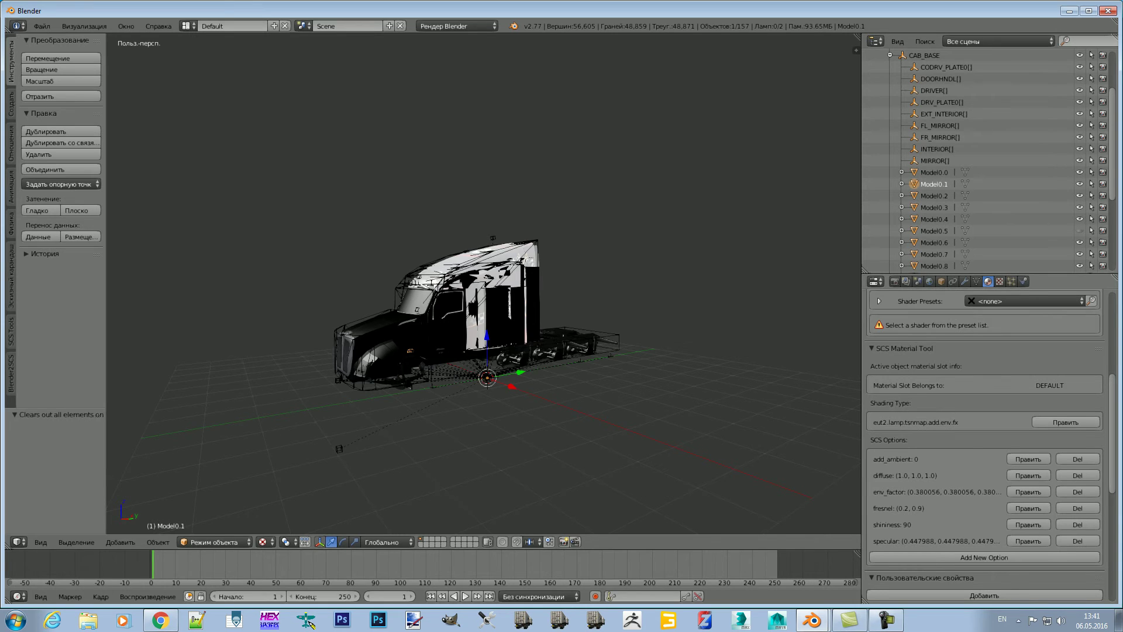
click(934, 196)
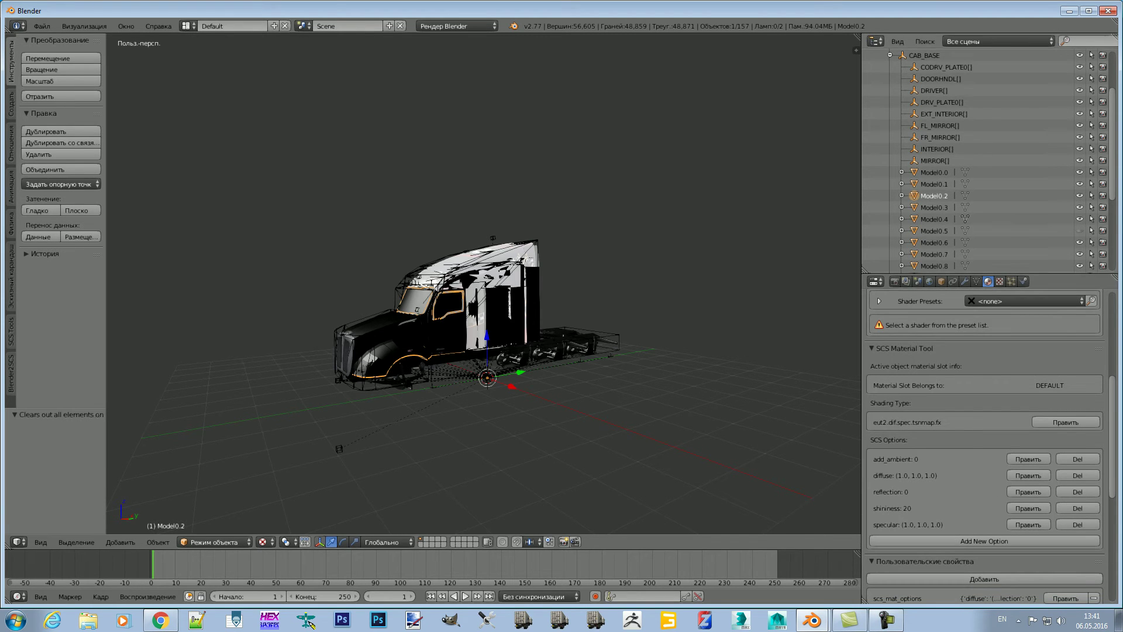
click(934, 207)
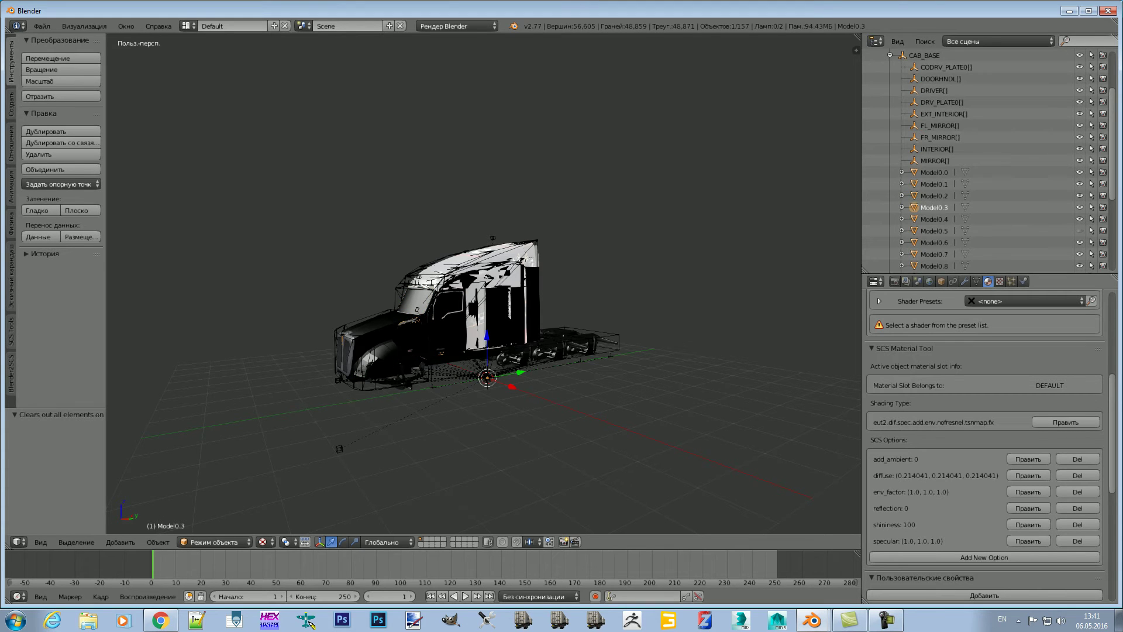
click(934, 219)
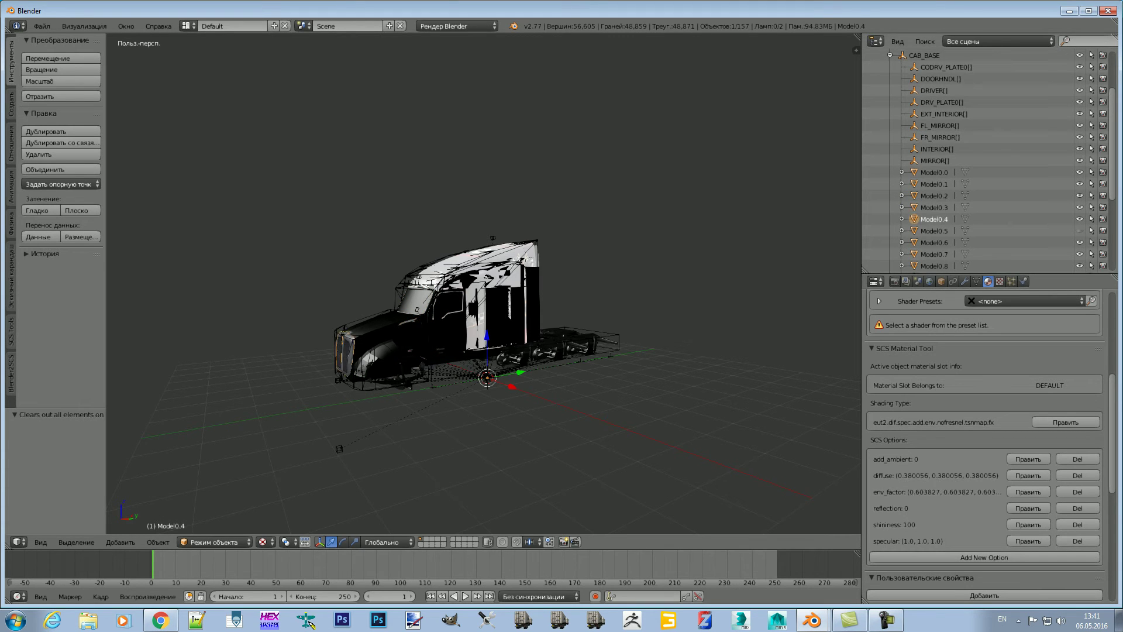
click(934, 230)
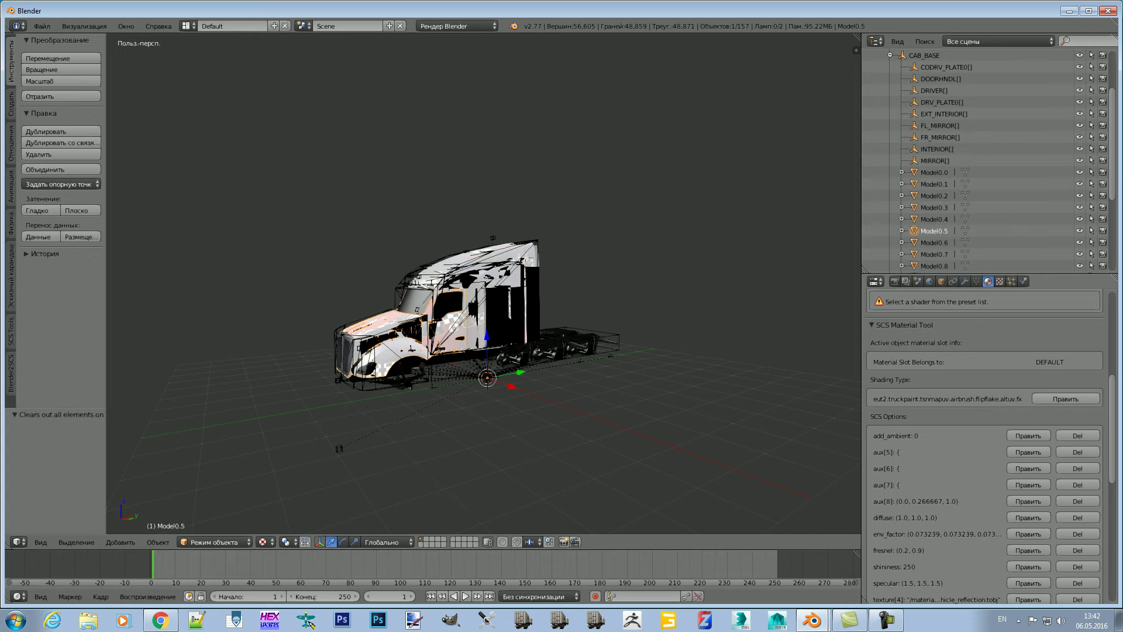
Step: Delete aux[5], aux[6] and aux[7] from the truckpaint options, keeping aux[8], diffuse and env_factor
click(1078, 452)
click(1078, 451)
click(1078, 451)
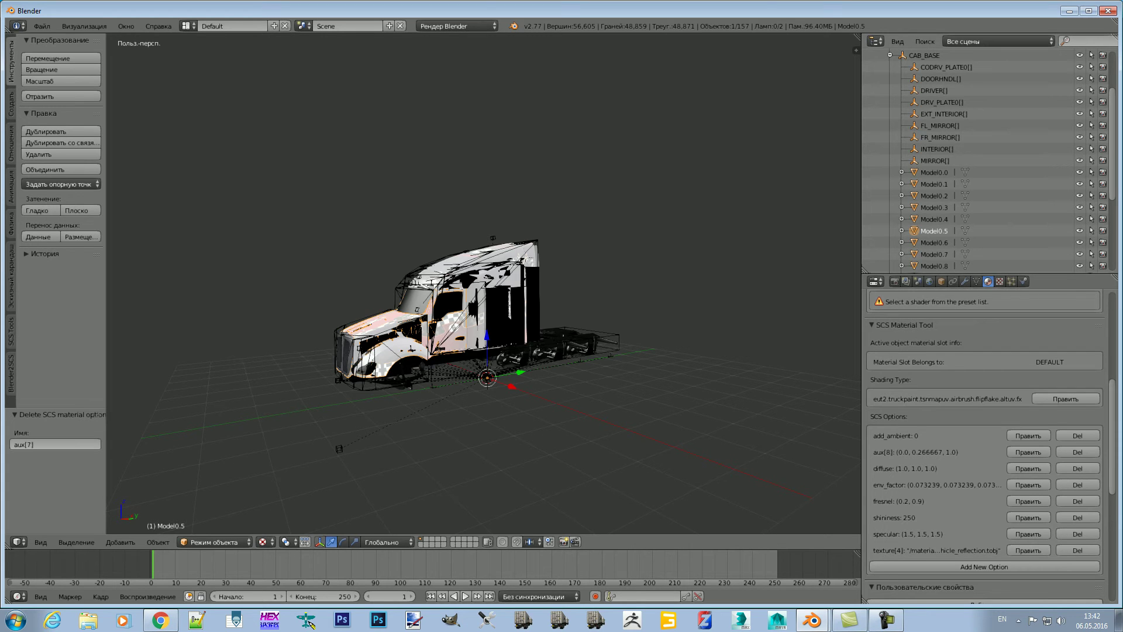
Step: Check the materials of Model0.6, Model0.7 and Model0.8, then expand the CHS_BASE group
click(934, 242)
scroll(983, 161, down, 2)
click(935, 207)
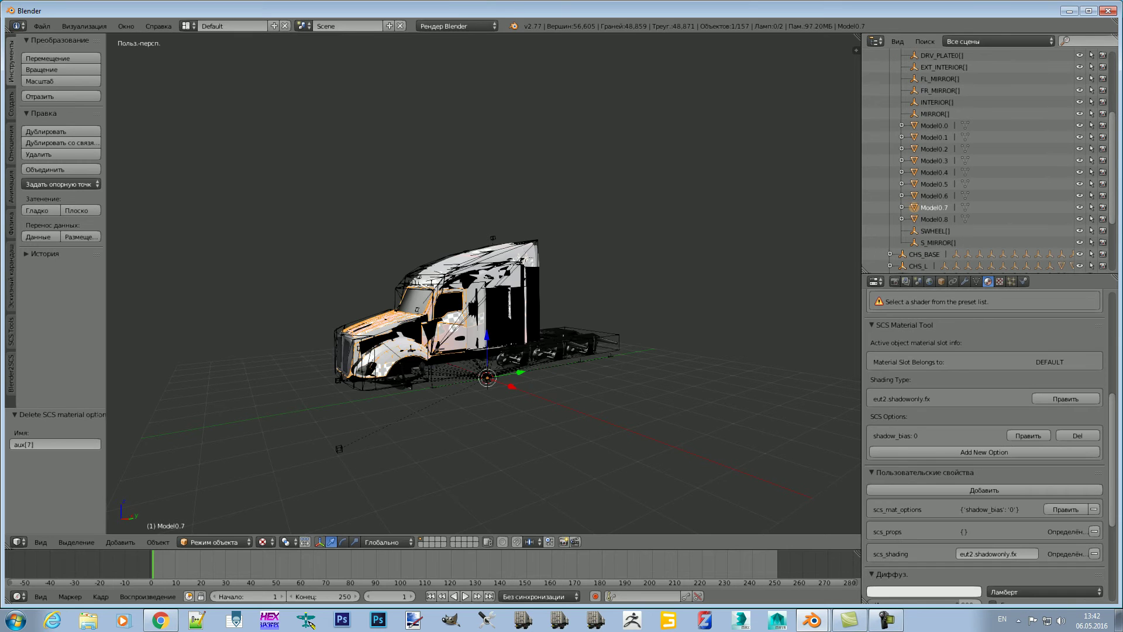
click(934, 219)
scroll(965, 175, down, 1)
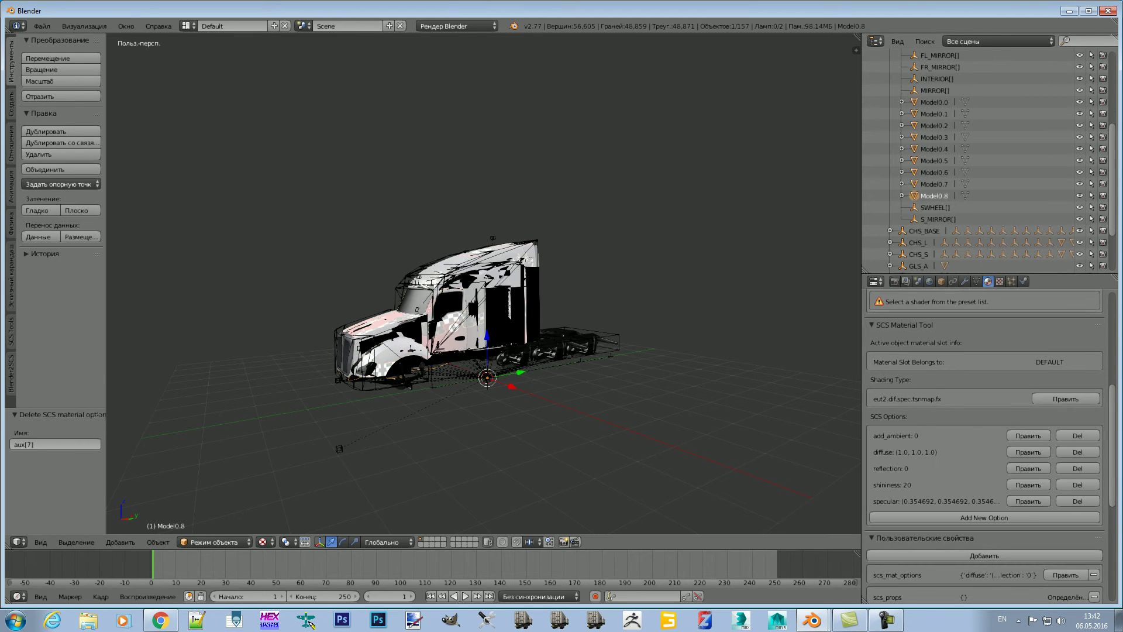
click(890, 231)
scroll(890, 231, down, 2)
scroll(890, 230, down, 3)
scroll(890, 231, down, 2)
Step: Expand CHS_L and inspect the materials of Model1.0 through Model1.6
click(890, 207)
scroll(890, 207, down, 3)
scroll(890, 207, down, 3)
click(934, 196)
click(934, 207)
click(935, 230)
click(934, 242)
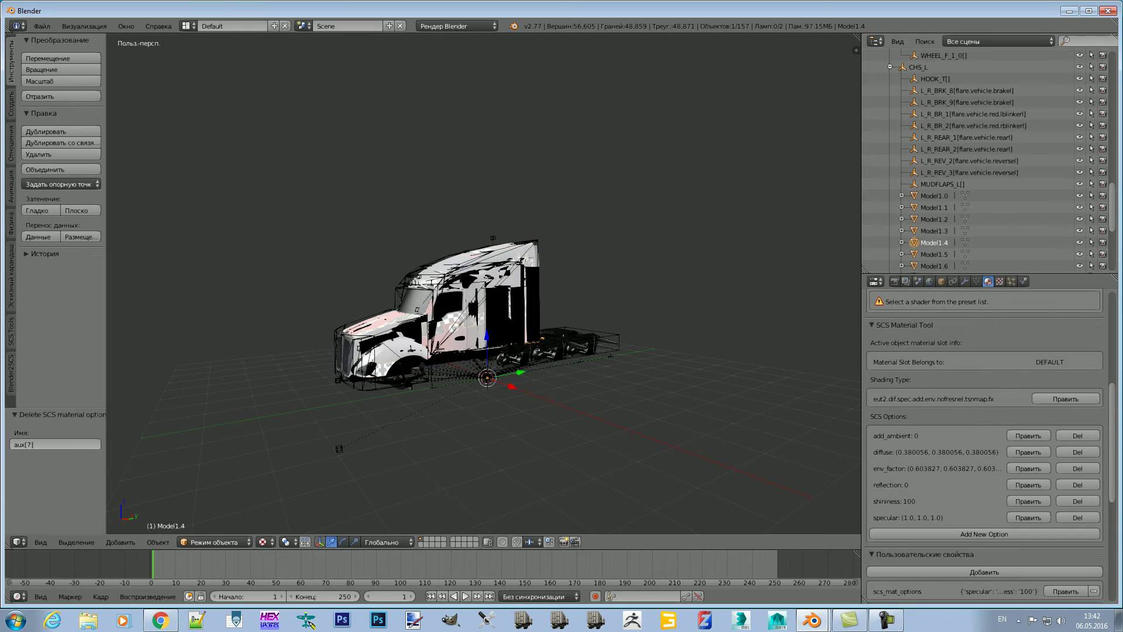
click(934, 254)
scroll(934, 254, down, 1)
click(934, 242)
Step: Expand CHS_S and inspect the materials of Model9.0, Model9.1 and Model9.2
scroll(935, 242, down, 2)
scroll(934, 242, down, 2)
scroll(934, 243, down, 2)
click(890, 185)
scroll(934, 234, down, 2)
scroll(934, 234, down, 3)
click(934, 197)
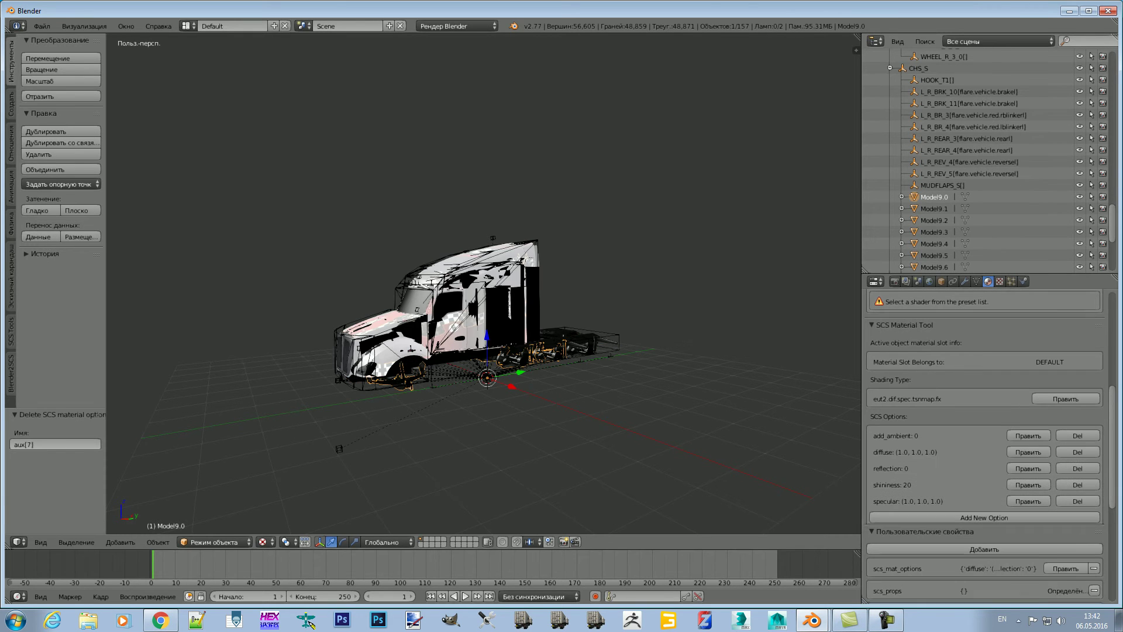
click(934, 208)
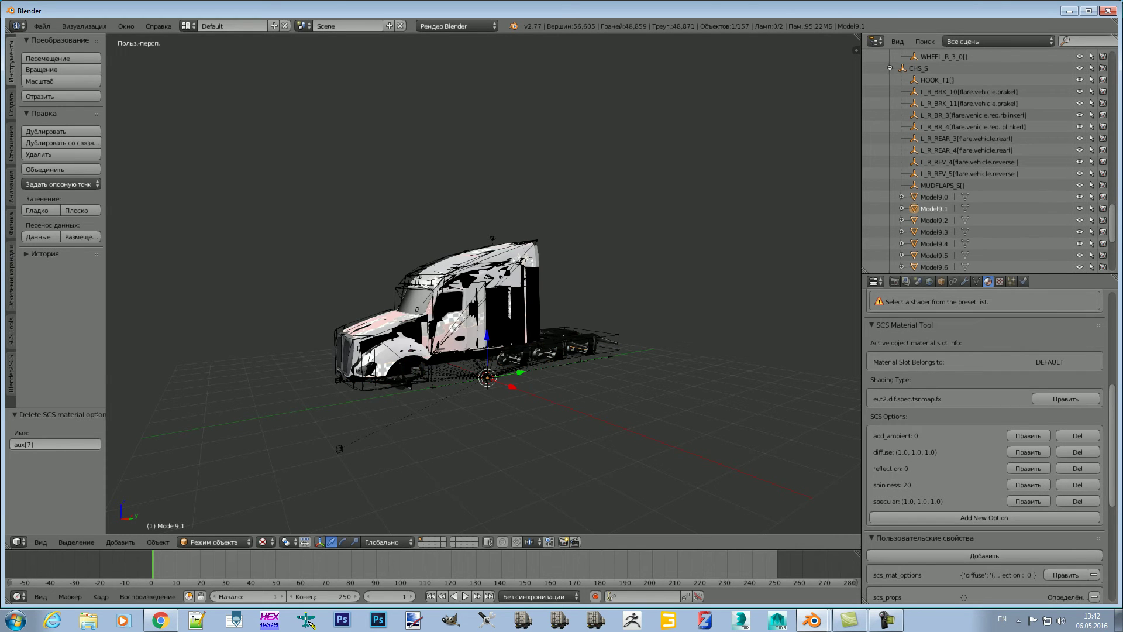
click(934, 220)
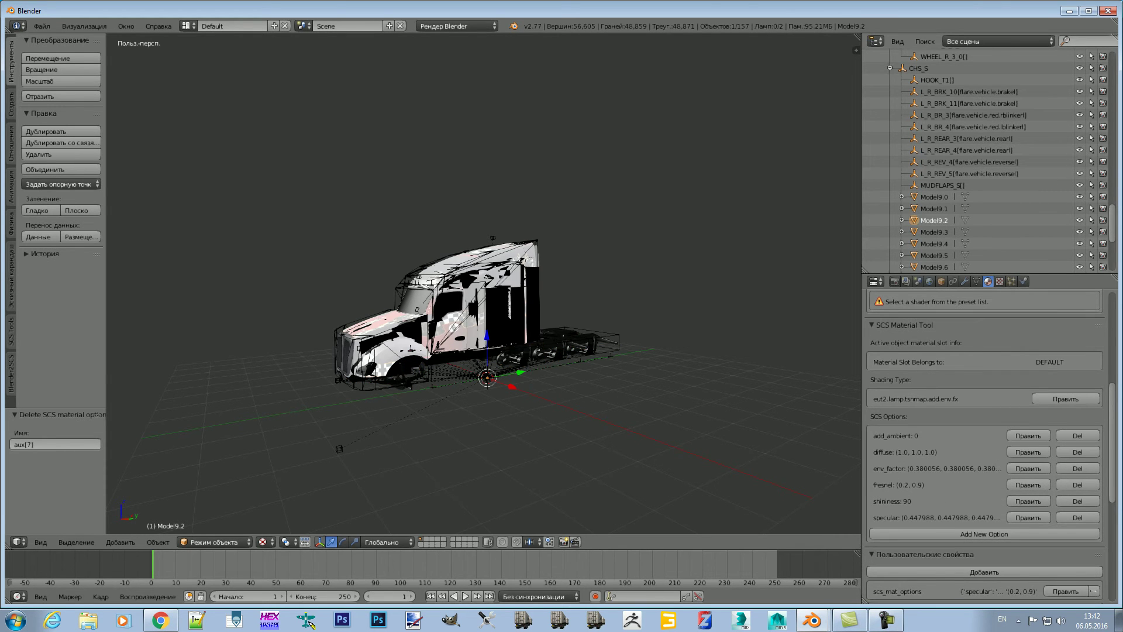
Step: Inspect Model9.3 to Model9.5 and the shadow plane Model9.6
click(934, 232)
click(935, 243)
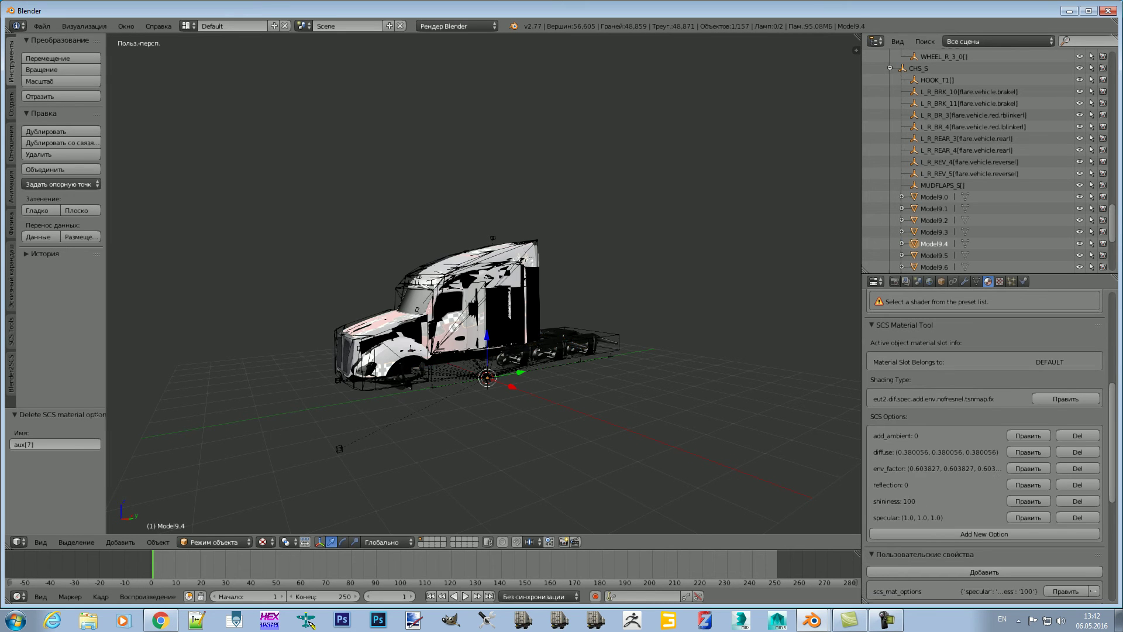
click(934, 256)
scroll(935, 176, down, 2)
click(935, 220)
scroll(934, 176, down, 1)
Step: Expand GLS_A, GLS_B and GLS_C and check glass parts Model2.0, Model3.0 and Model4.0
scroll(934, 176, down, 2)
scroll(935, 175, down, 2)
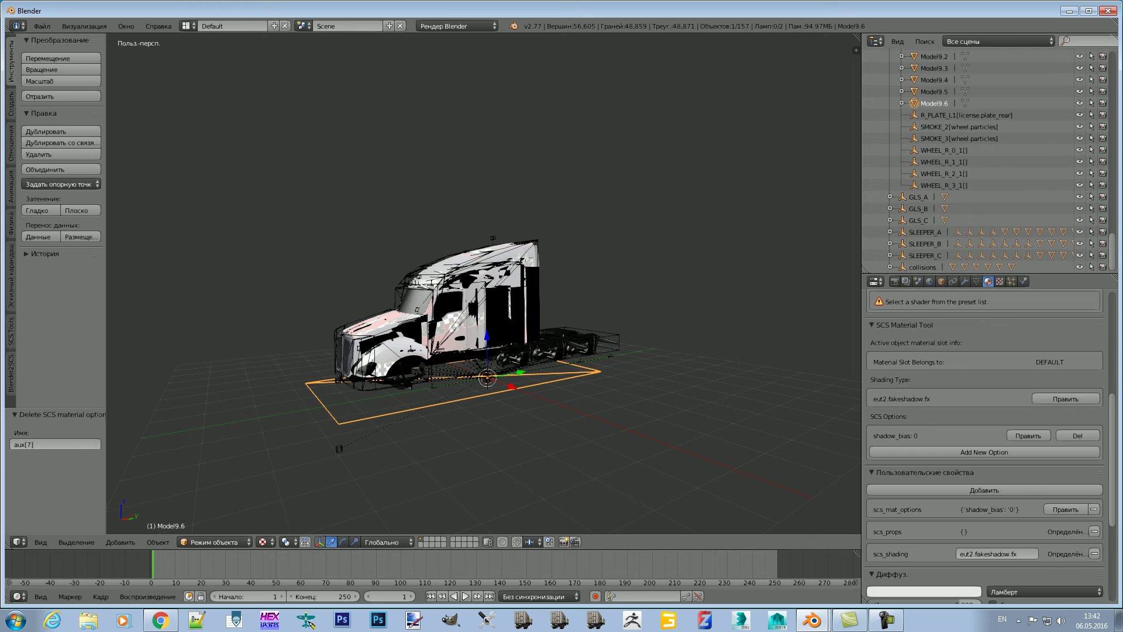
click(890, 196)
click(935, 208)
scroll(934, 209, down, 1)
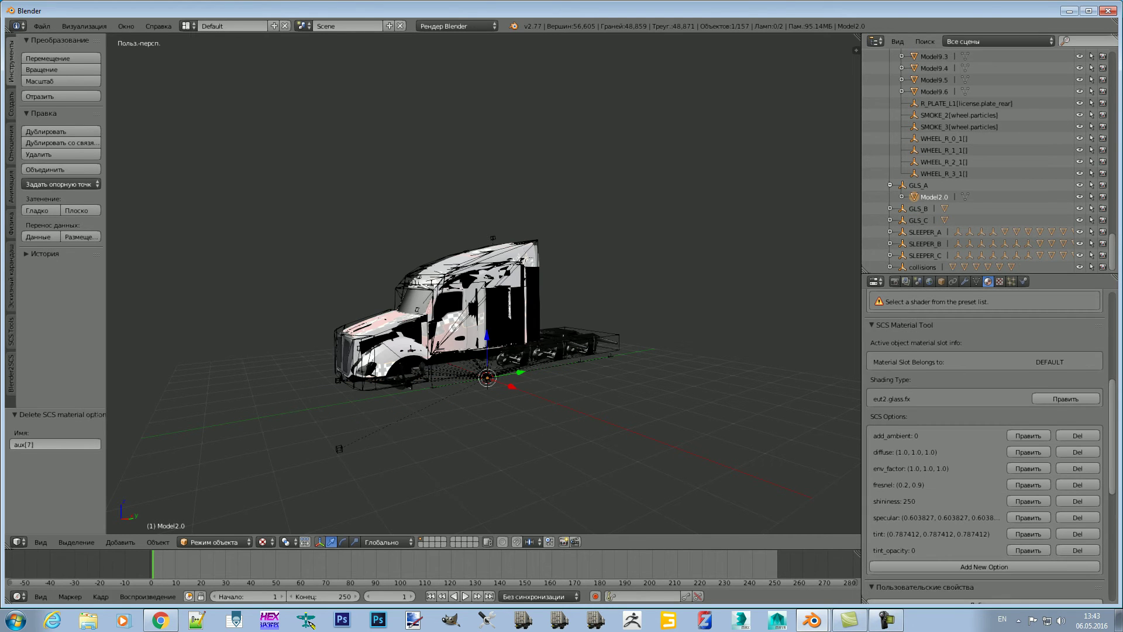
click(890, 208)
click(934, 220)
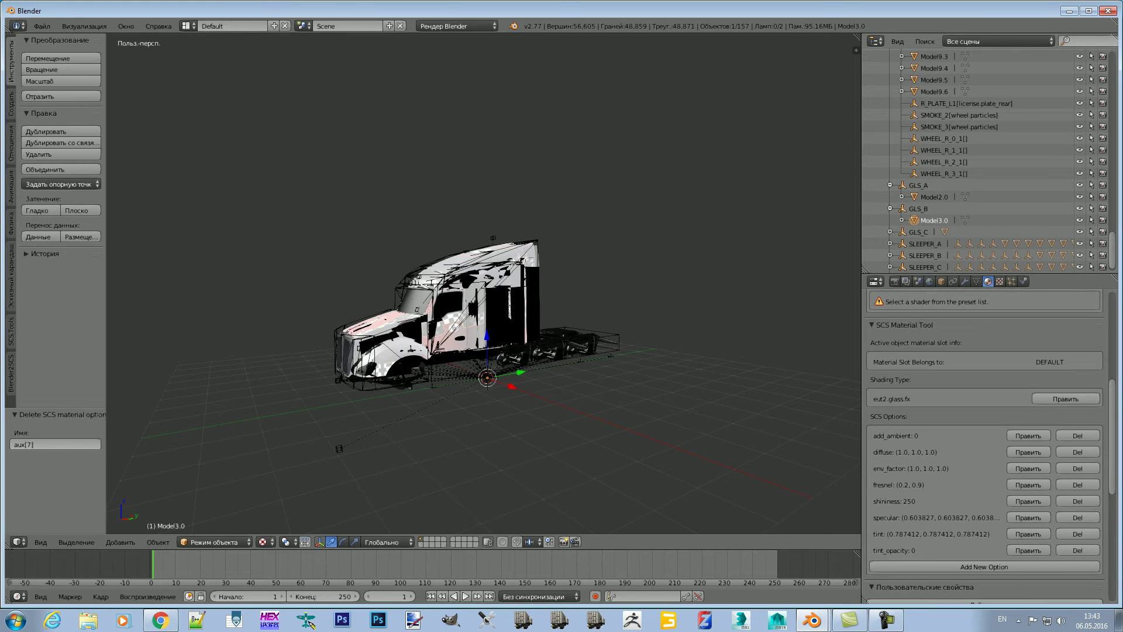
scroll(934, 220, down, 1)
click(890, 220)
click(934, 232)
scroll(935, 232, down, 1)
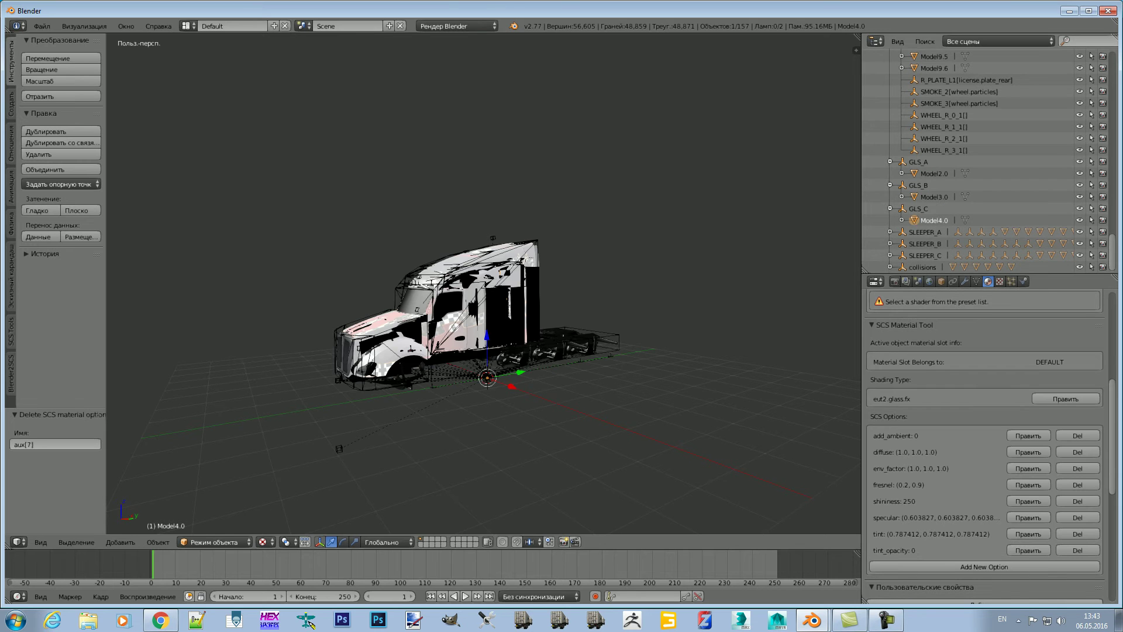
Step: Expand SLEEPER_A and check Model5.1 and Model5.2, ending on Model5.3's truckpaint material
click(890, 232)
scroll(890, 232, down, 6)
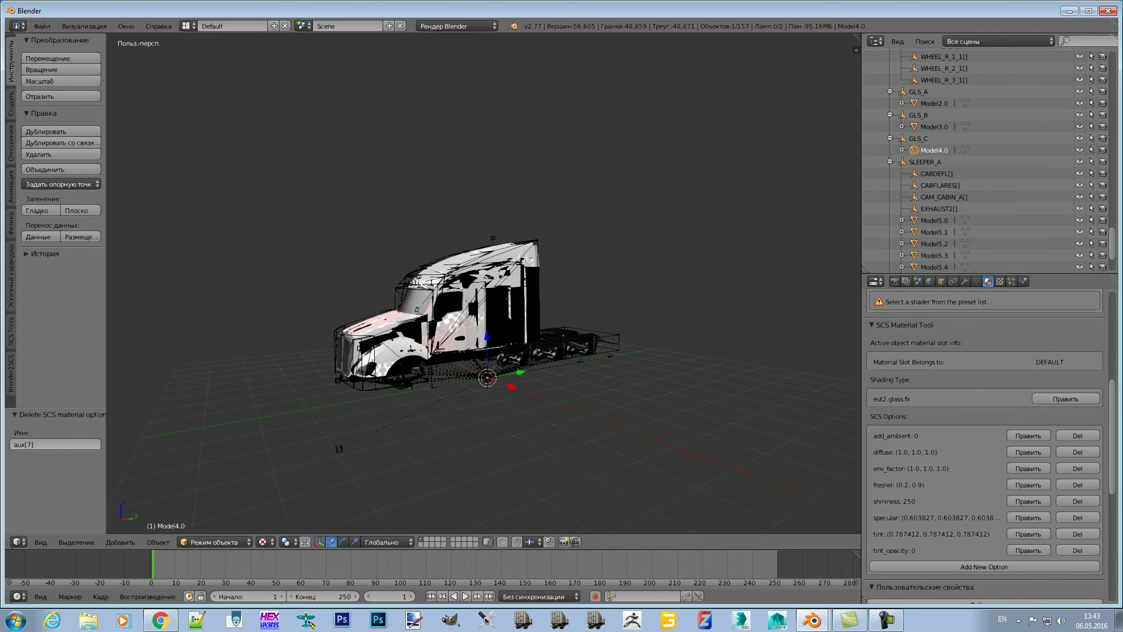
click(935, 220)
click(935, 232)
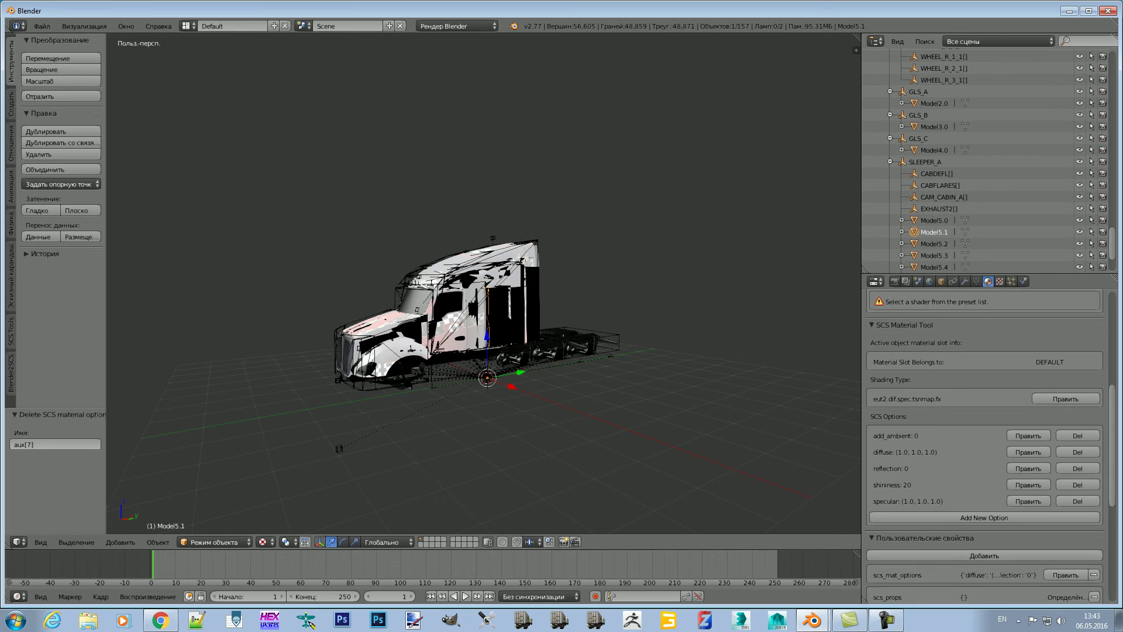
click(934, 244)
scroll(934, 243, down, 2)
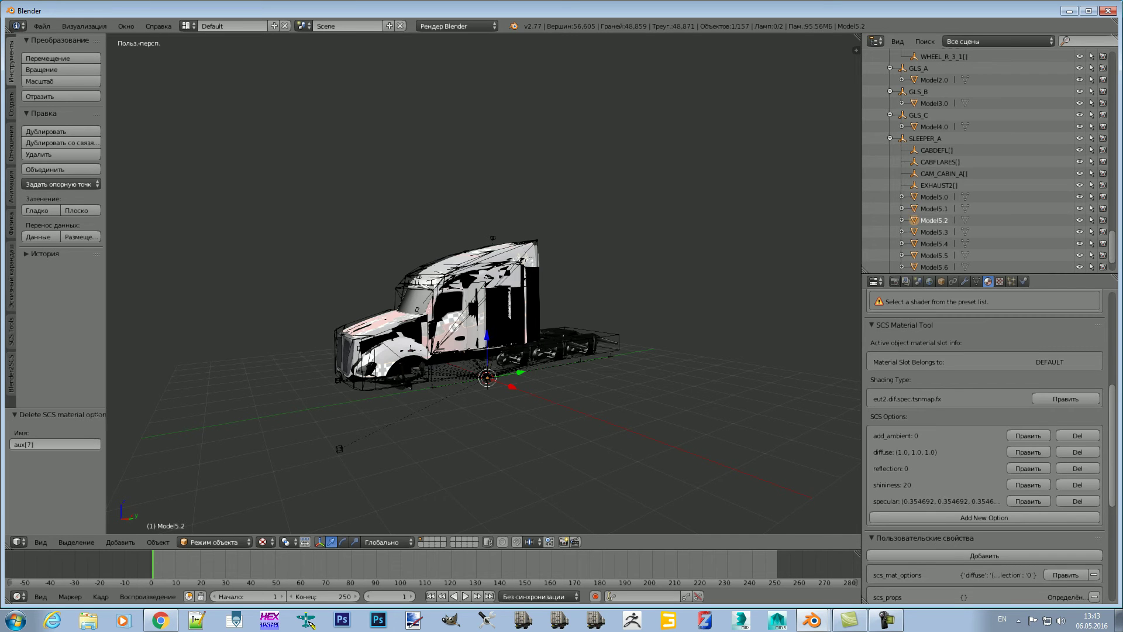
click(934, 232)
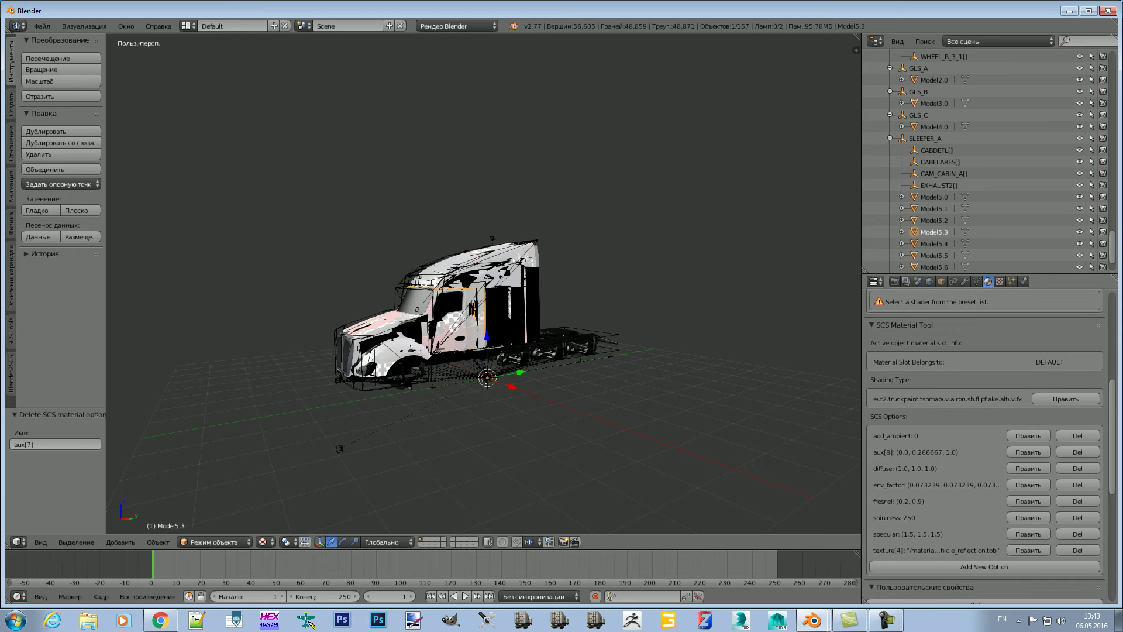
mouse_move(486, 293)
middle_down()
mouse_move(527, 293)
mouse_move(480, 275)
middle_up()
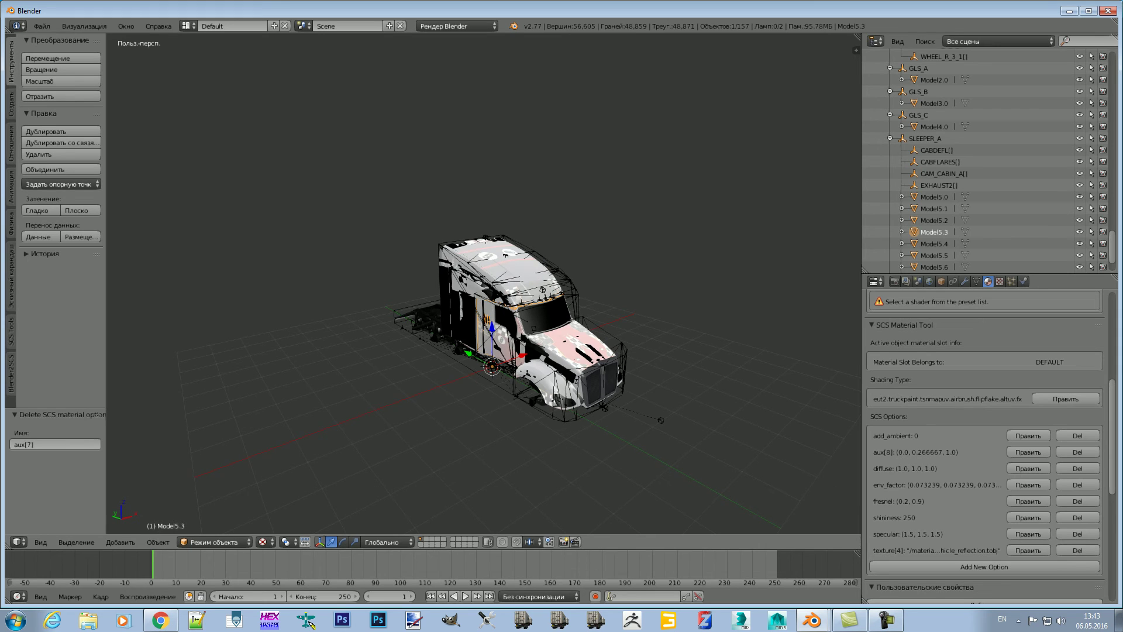
mouse_move(492, 328)
middle_down()
mouse_move(526, 327)
mouse_move(480, 328)
middle_up()
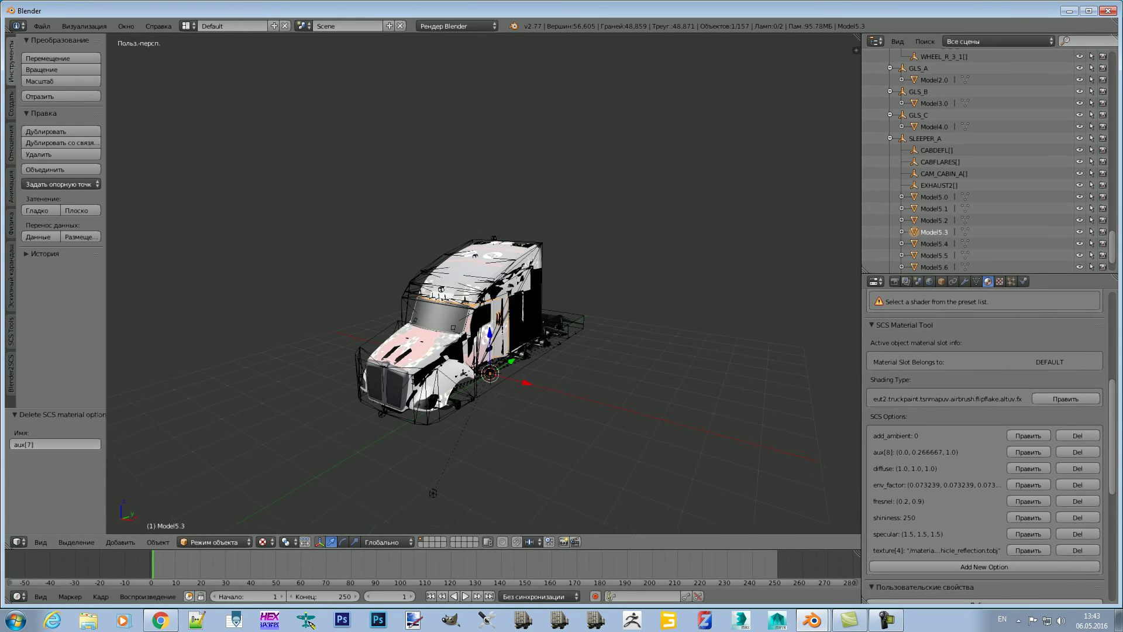
click(934, 244)
scroll(983, 161, down, 1)
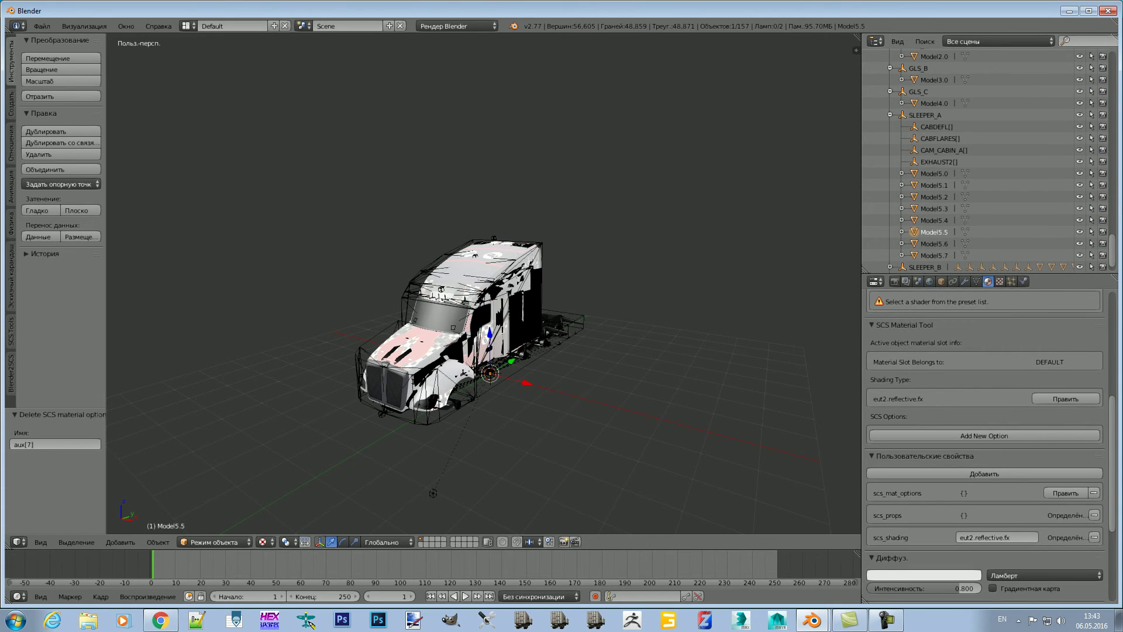
click(935, 255)
scroll(935, 255, down, 1)
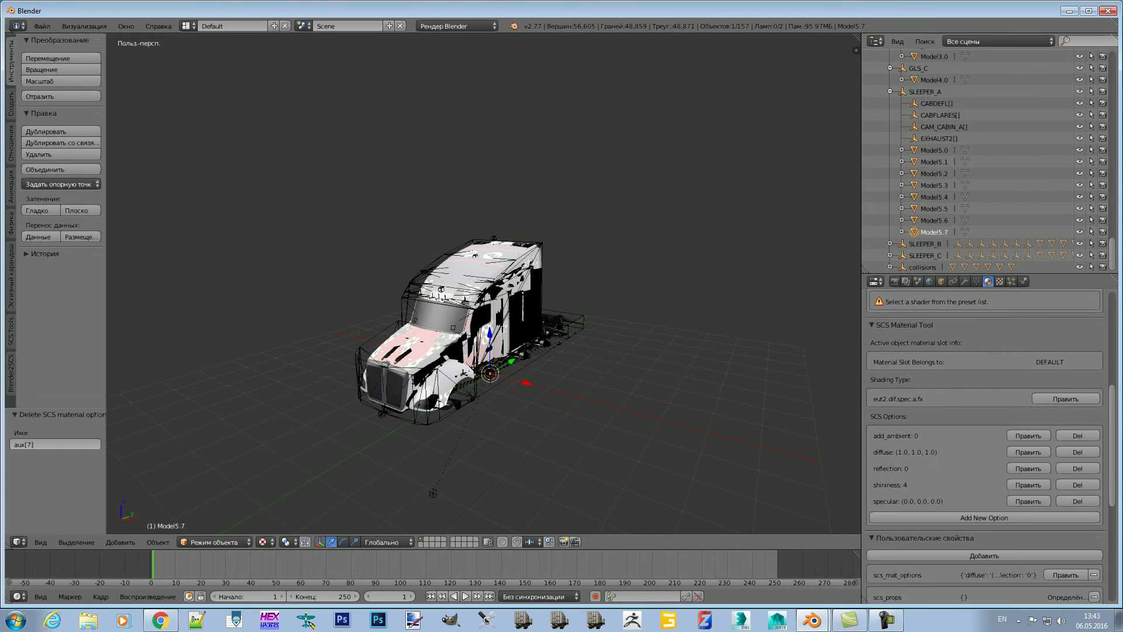
click(890, 244)
scroll(936, 176, down, 3)
scroll(937, 176, down, 2)
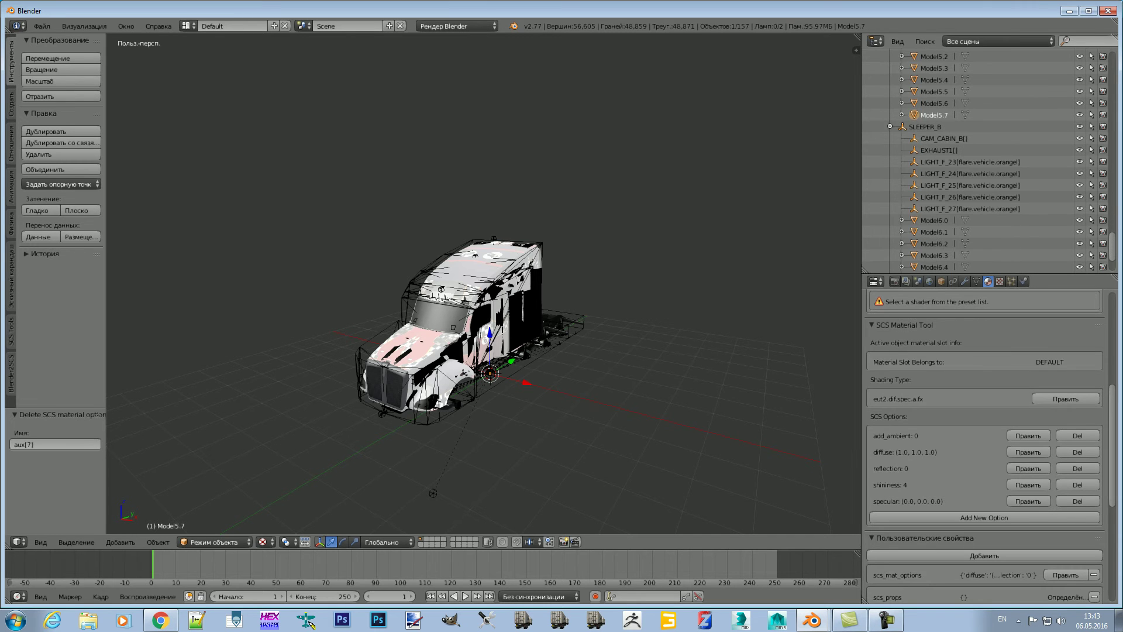
click(935, 220)
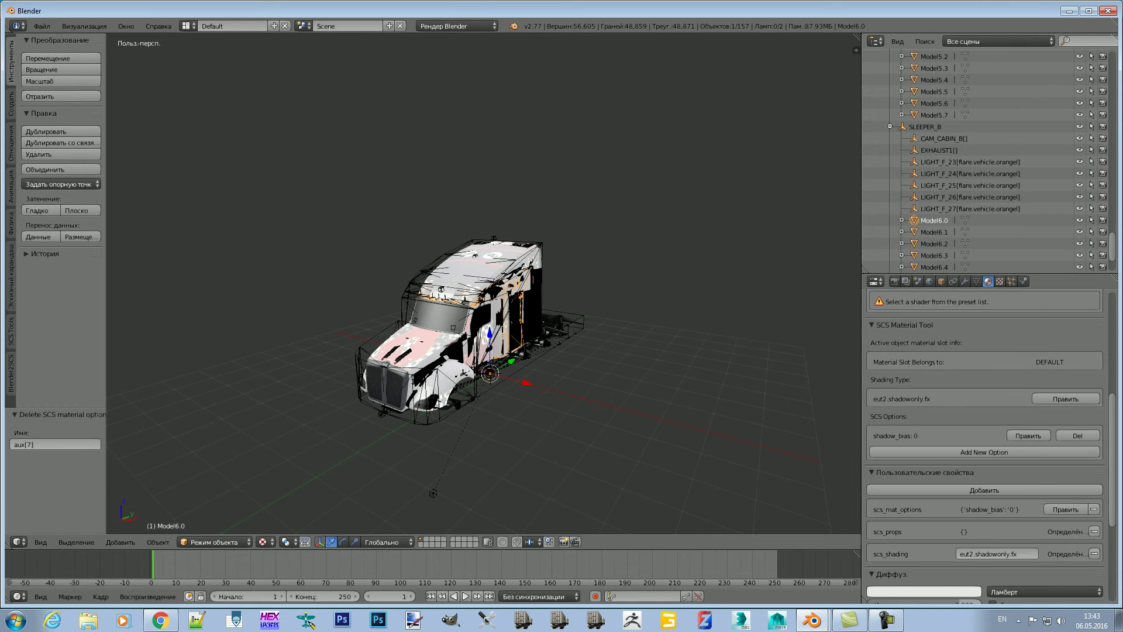
click(934, 231)
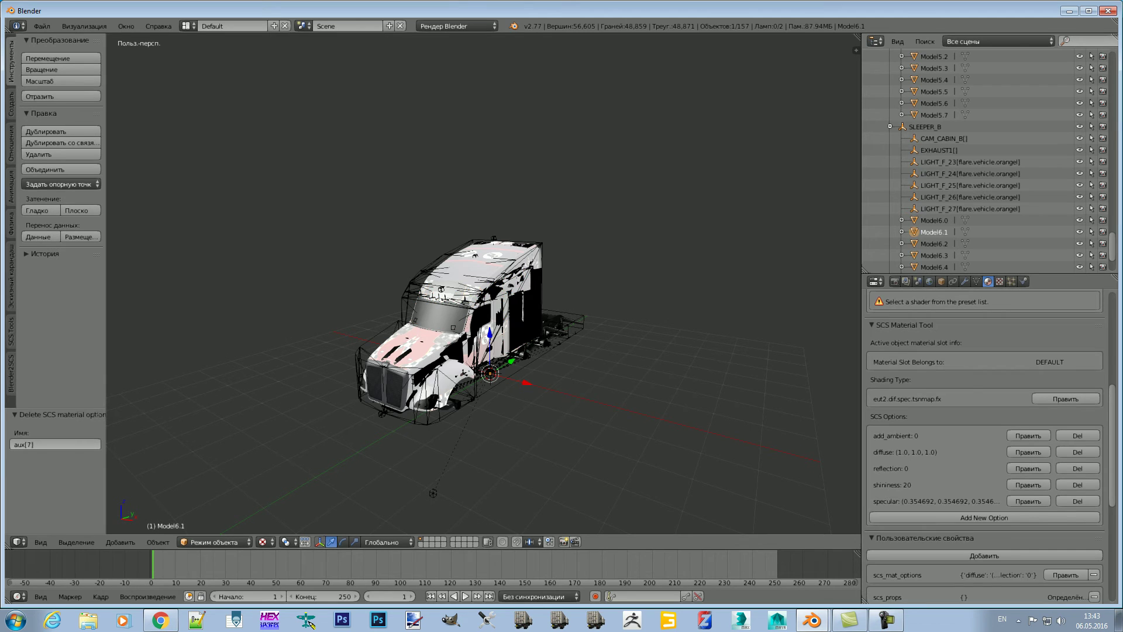
click(934, 244)
click(935, 255)
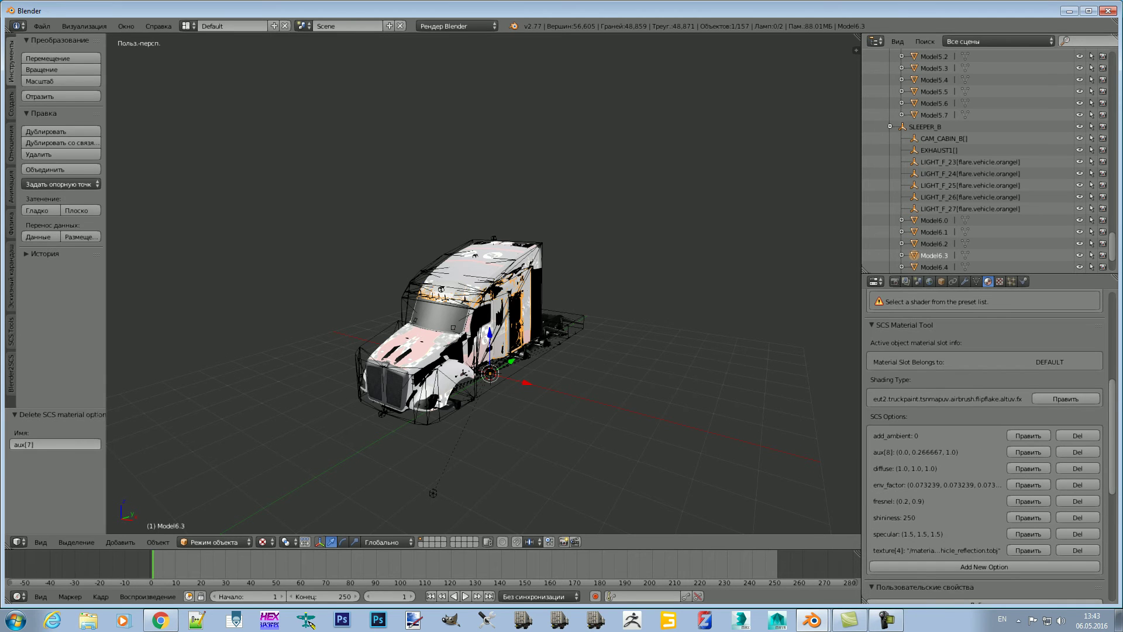
click(934, 266)
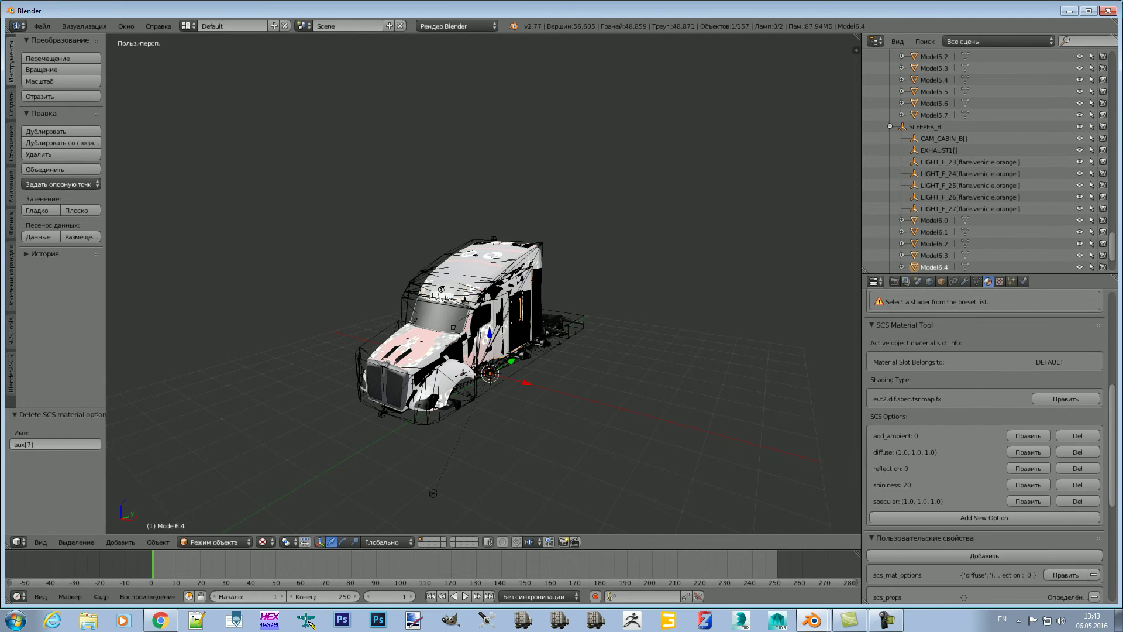
click(934, 256)
scroll(989, 158, down, 2)
scroll(988, 158, down, 2)
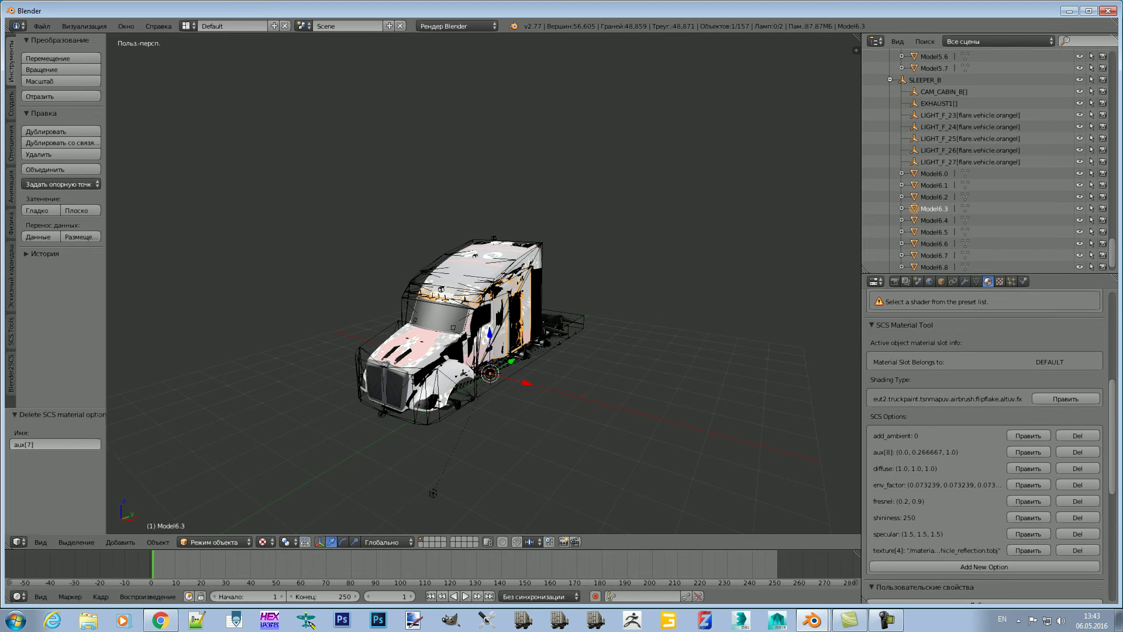
click(934, 231)
click(934, 243)
click(935, 255)
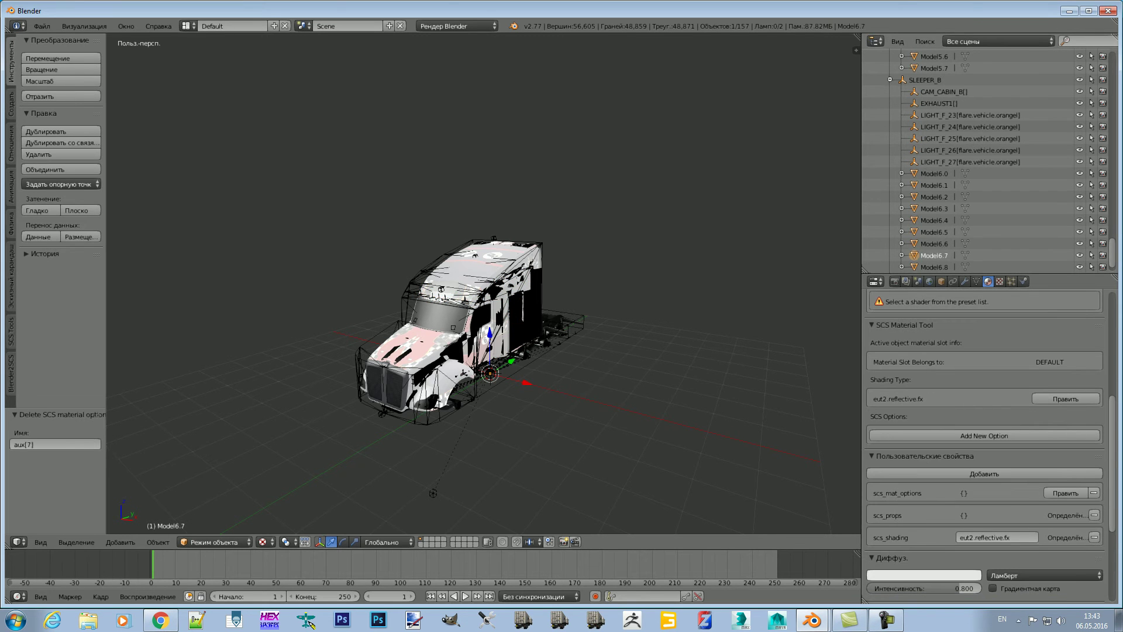
click(934, 267)
scroll(934, 267, down, 1)
click(890, 255)
scroll(966, 176, down, 4)
scroll(965, 176, down, 3)
click(934, 173)
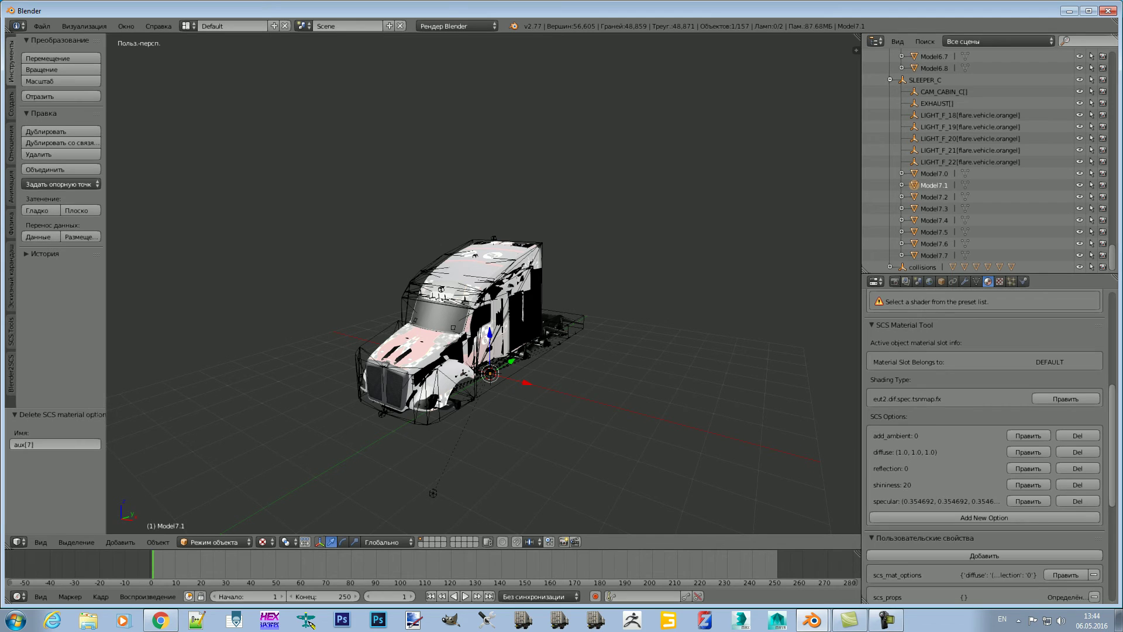
click(935, 196)
click(935, 220)
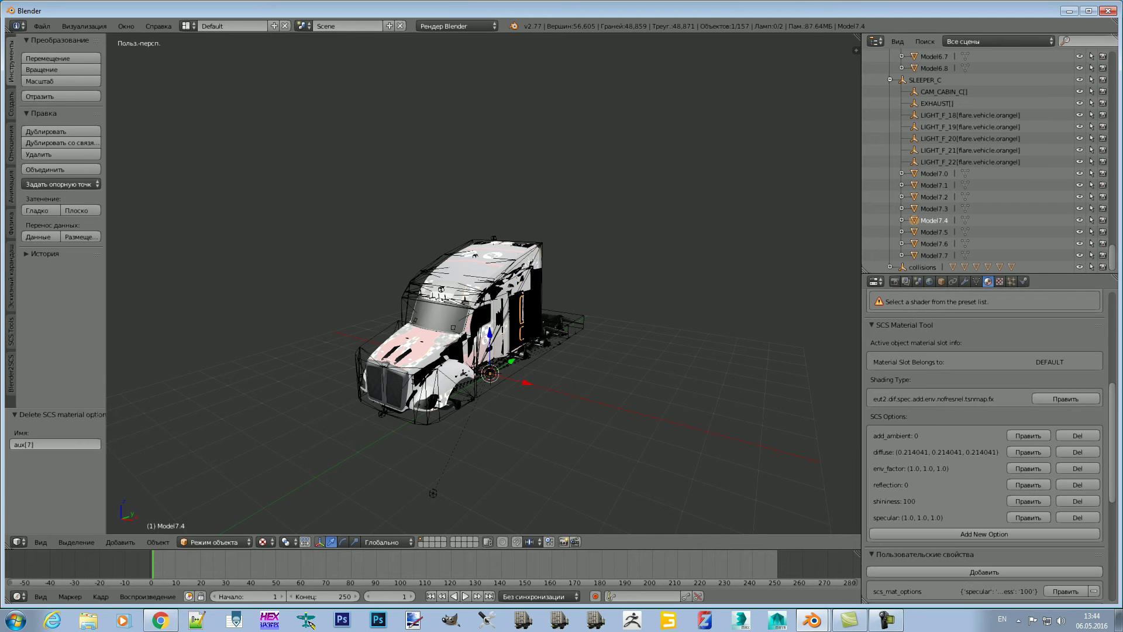
click(934, 232)
click(934, 255)
click(890, 267)
scroll(936, 234, down, 3)
scroll(983, 164, up, 3)
scroll(983, 164, up, 3)
scroll(983, 163, up, 3)
scroll(983, 164, up, 3)
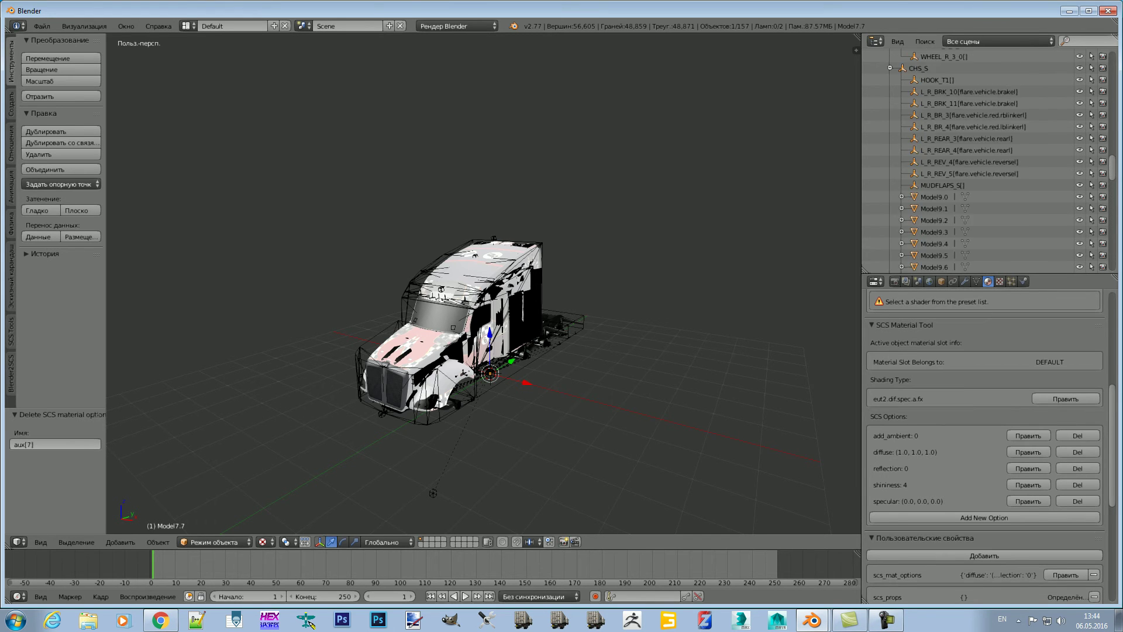
scroll(982, 164, up, 5)
Step: Collapse the truck hierarchy to one row and select the whole truck object
scroll(983, 164, up, 5)
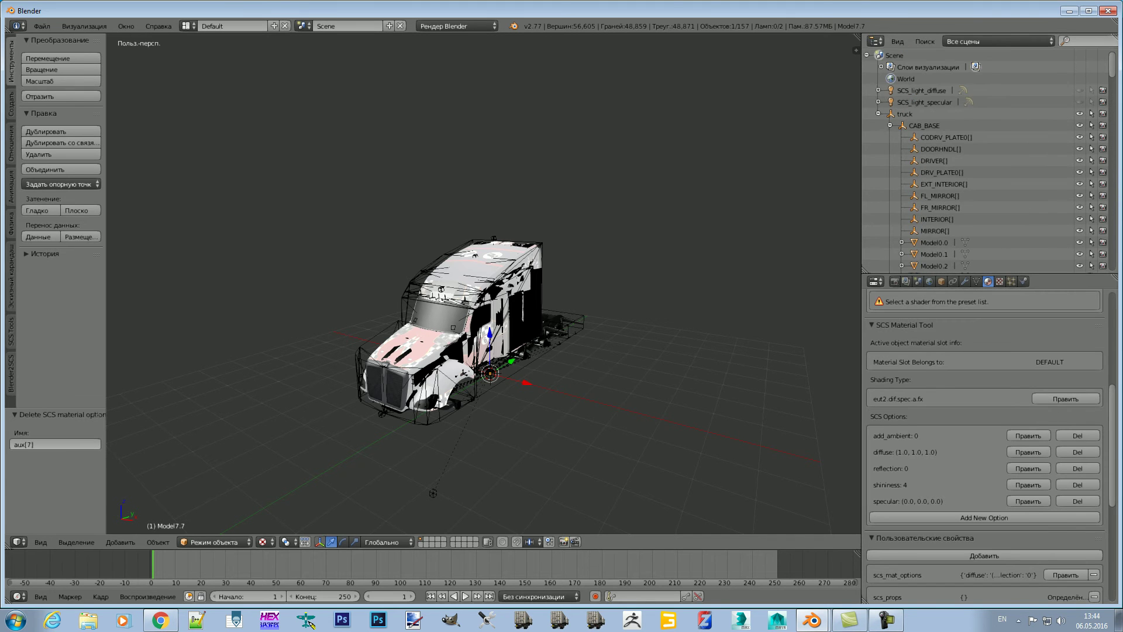
click(878, 113)
click(905, 114)
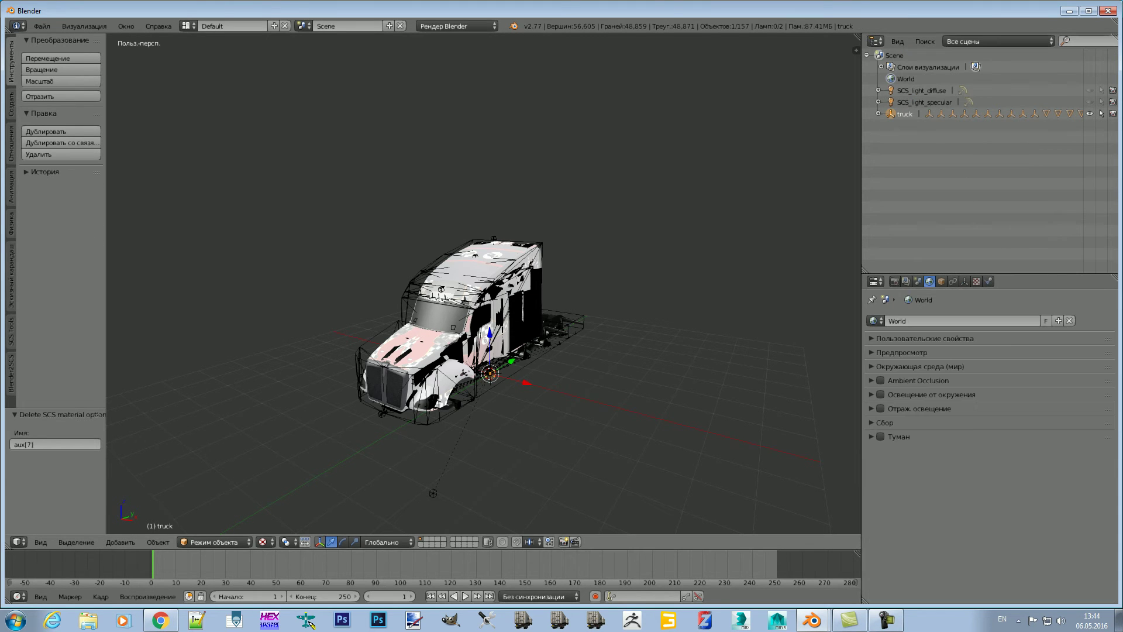
middle_drag(468, 292, 644, 292)
Step: Start an SCS export named truck.pmd with PMG version v1.4.x
click(42, 25)
mouse_move(72, 248)
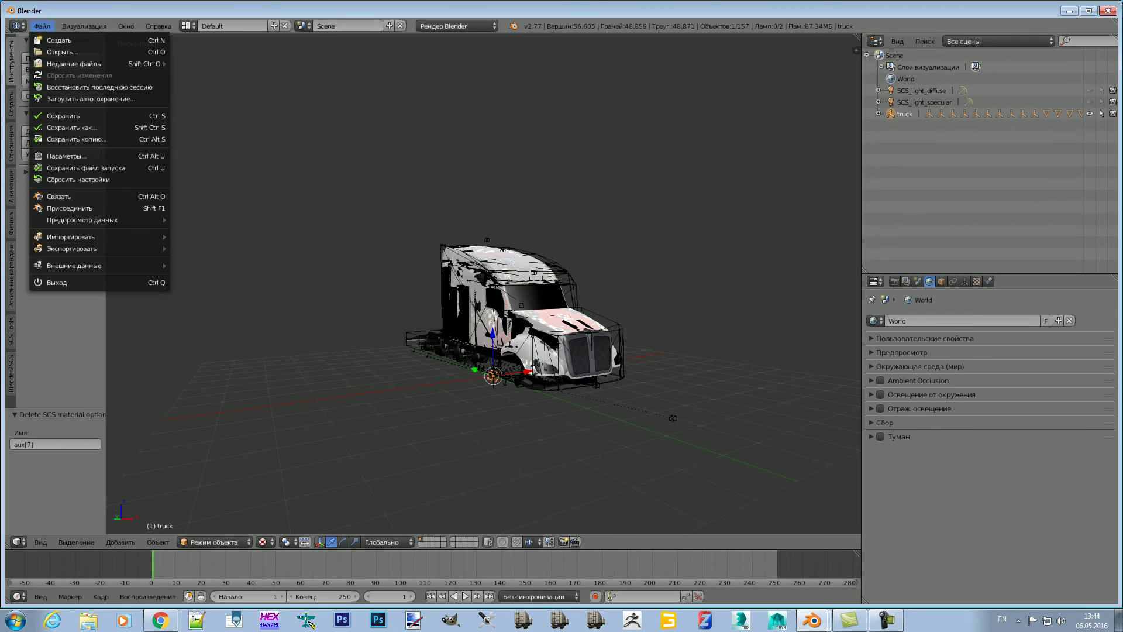
click(225, 354)
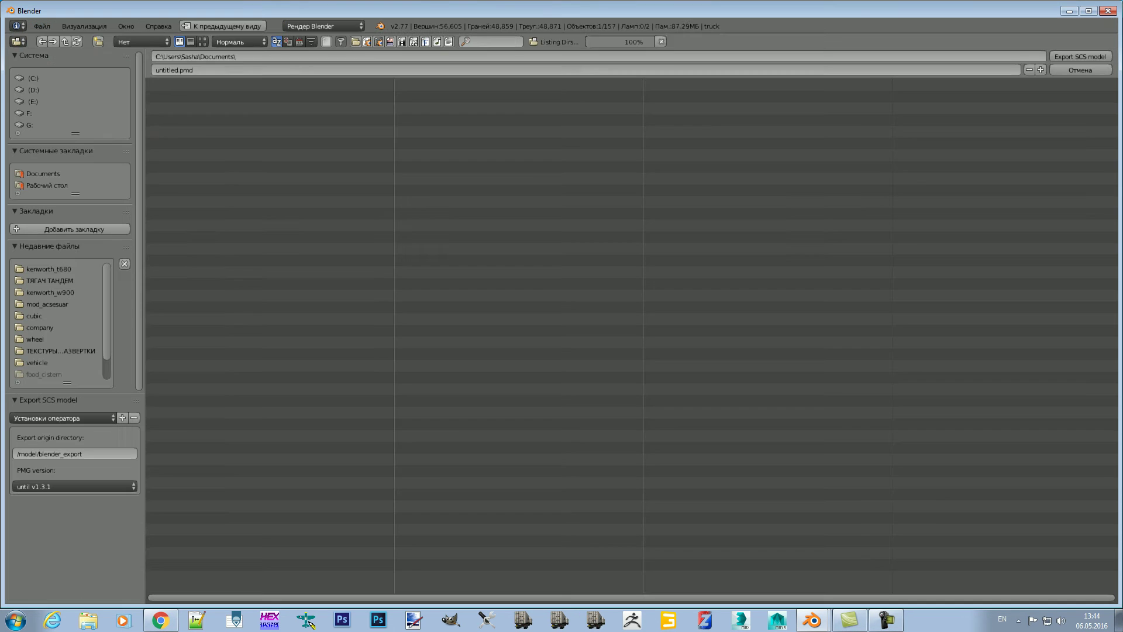
key(Right)
key(Right)
key(Right)
key(Right)
key(Right)
key(Right)
key(Right)
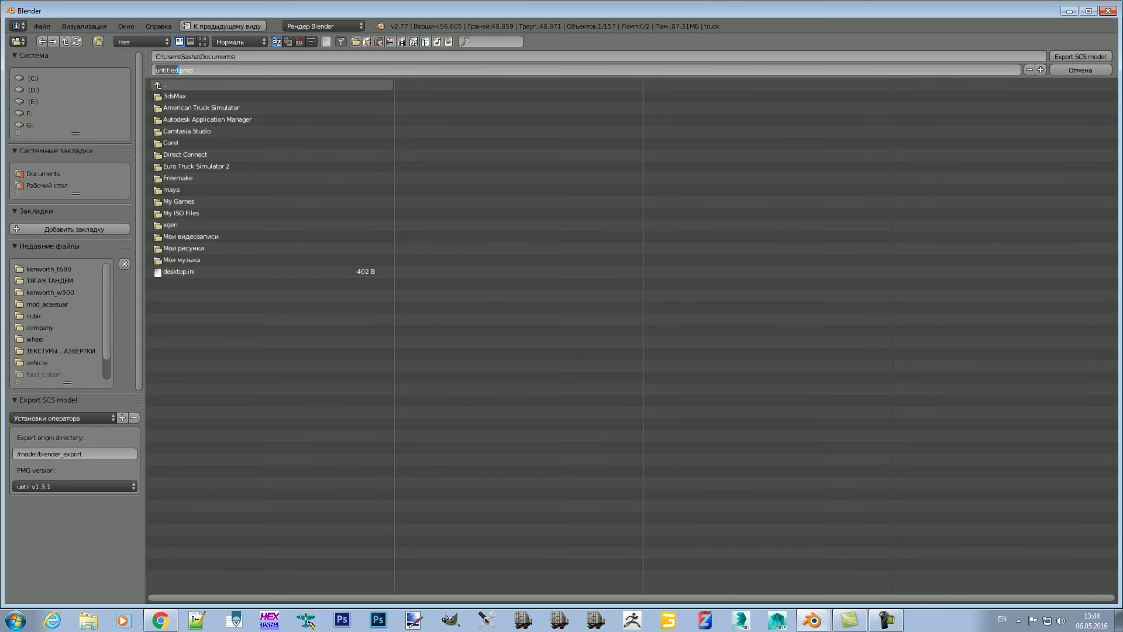
key(BackSpace)
key(BackSpace)
key(BackSpace)
text(truck)
key(Return)
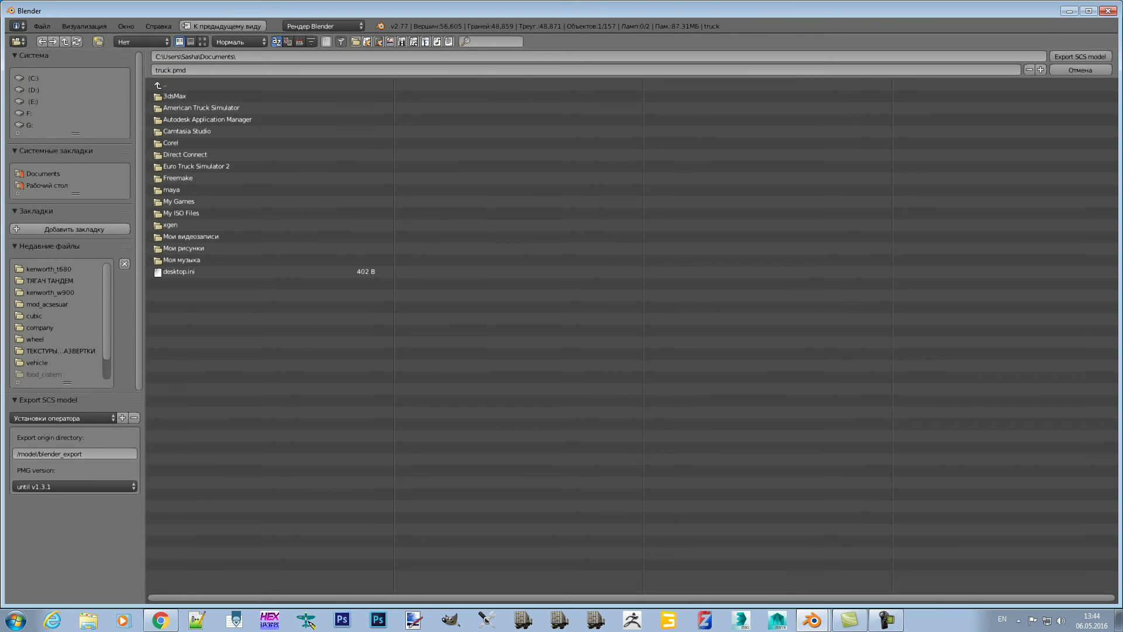
click(75, 486)
click(75, 459)
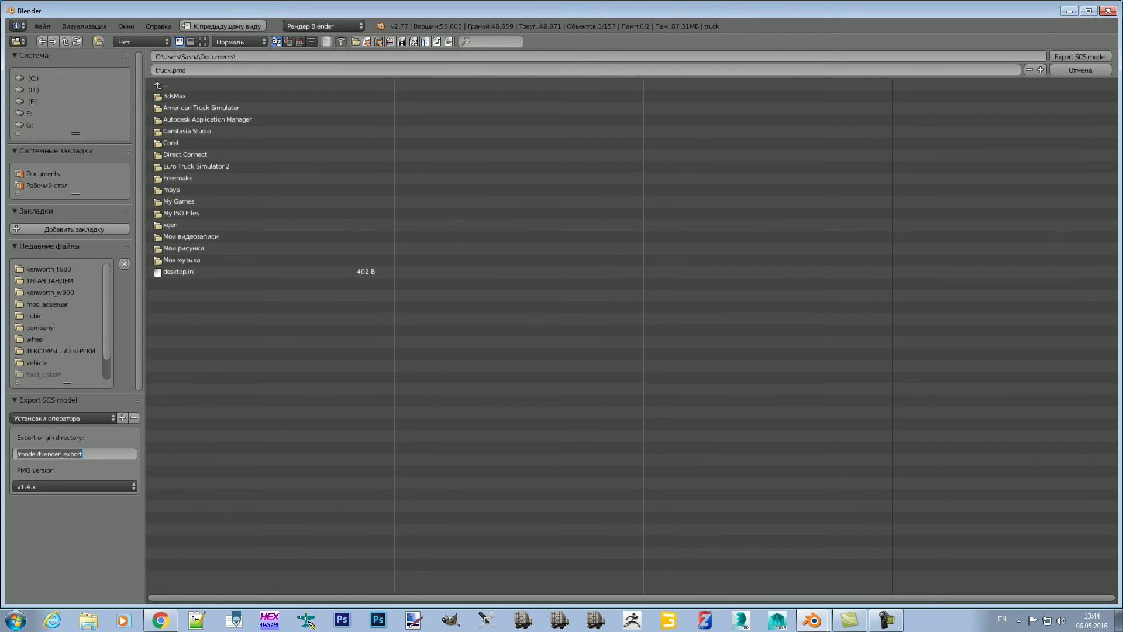
Step: Paste the export origin path and export into the Desktop МАТЫ folder
text(/vehicle/truck/daf_xf_euro6)
key(Return)
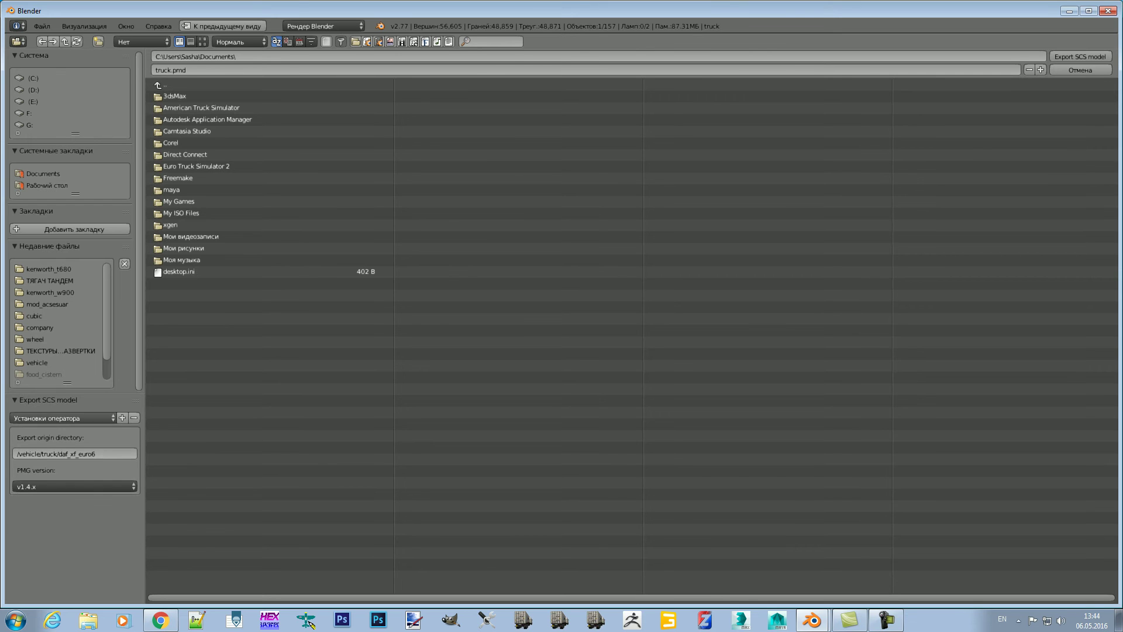
click(46, 185)
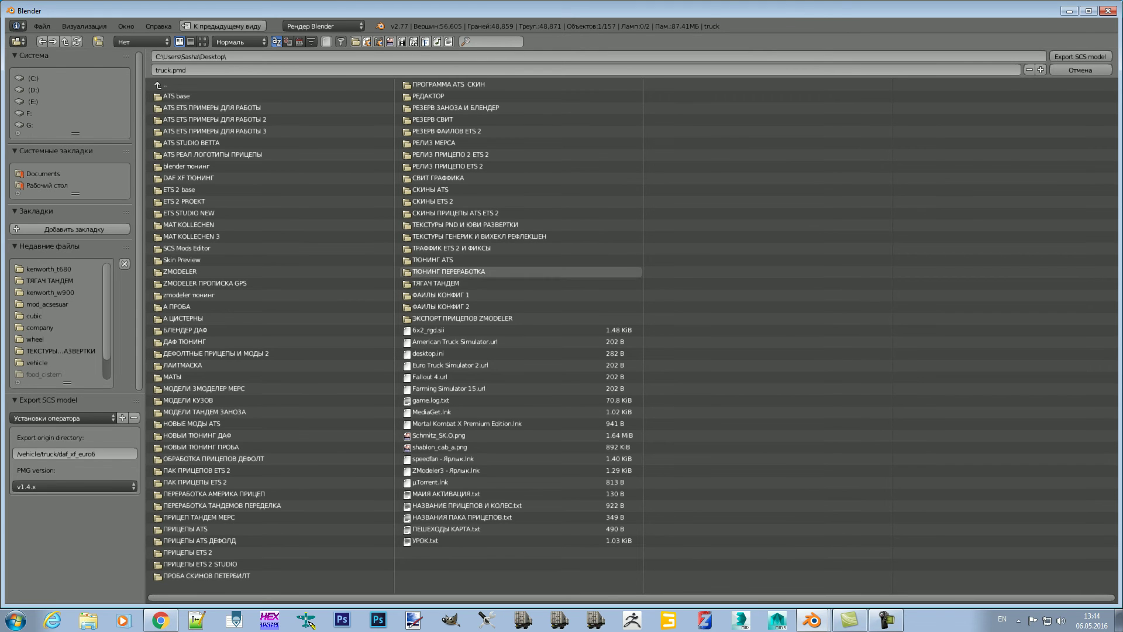
click(433, 259)
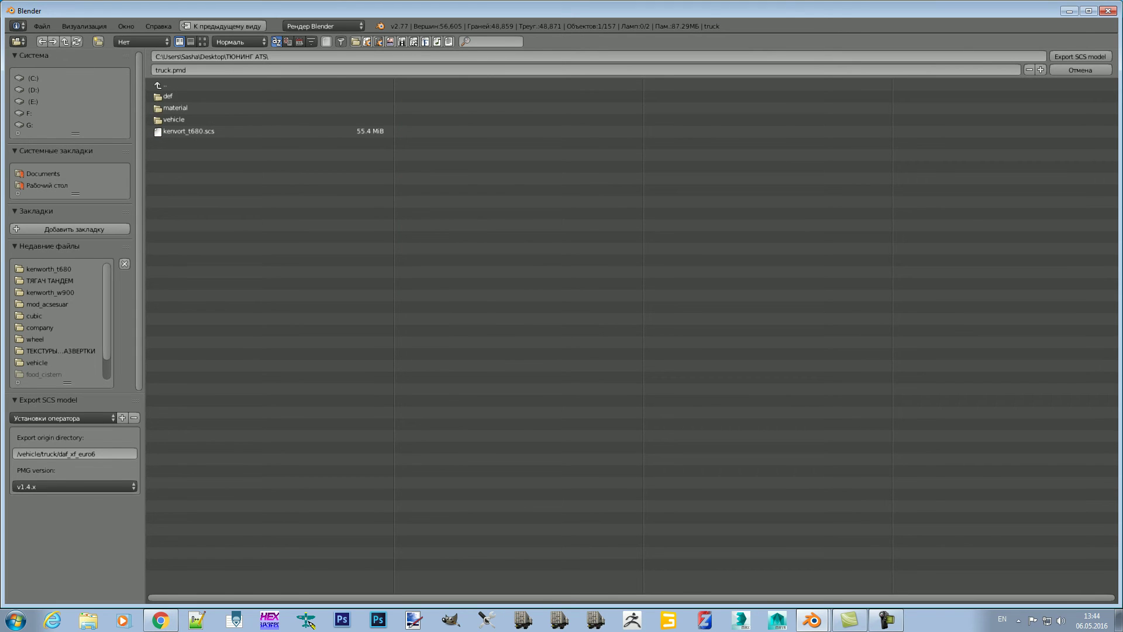
click(176, 85)
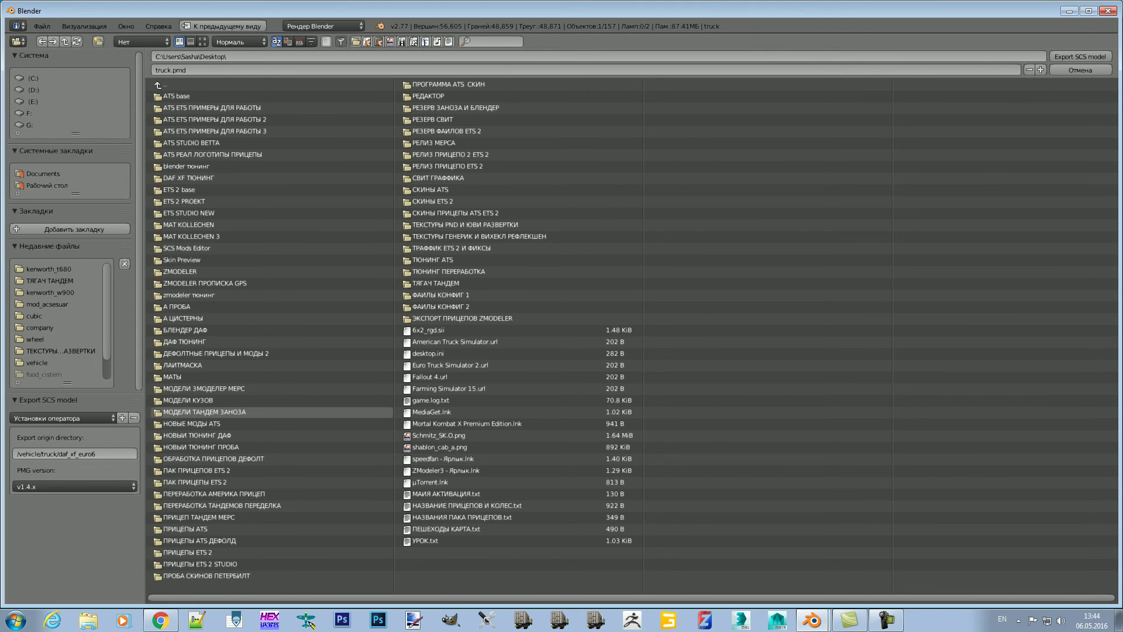
click(172, 377)
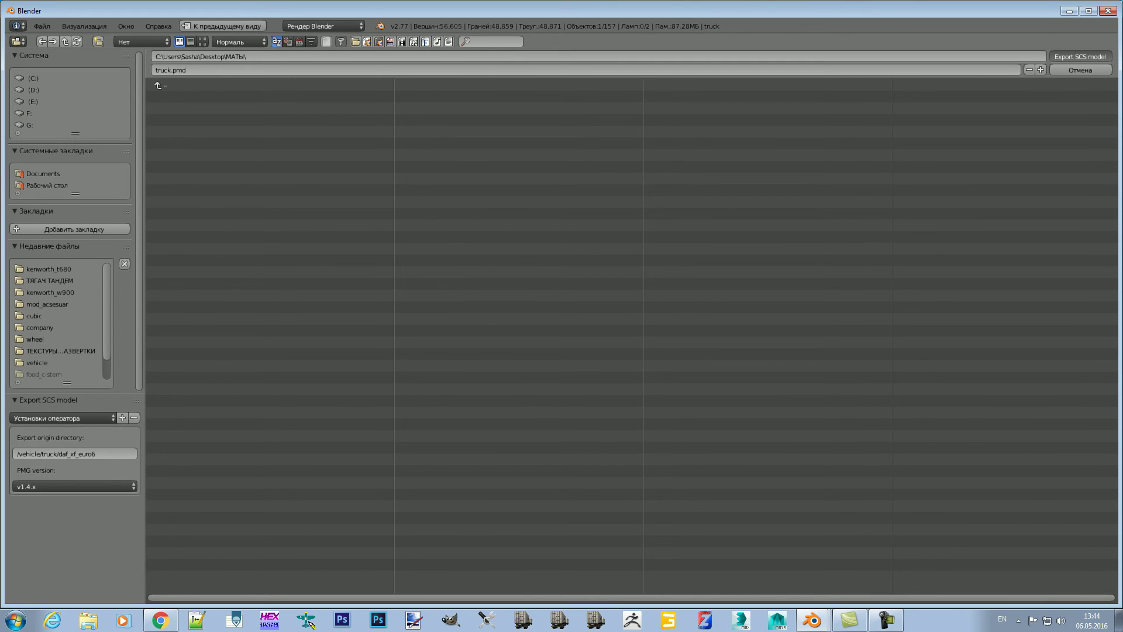
key(Return)
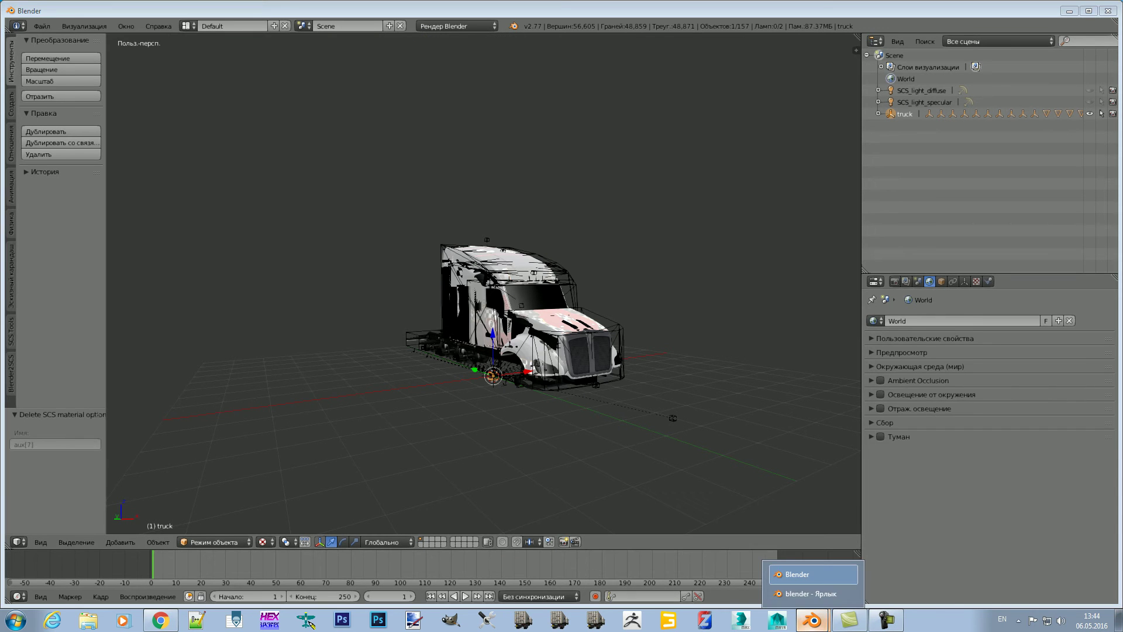
Step: Check the export log, close it, and minimise Blender
click(814, 594)
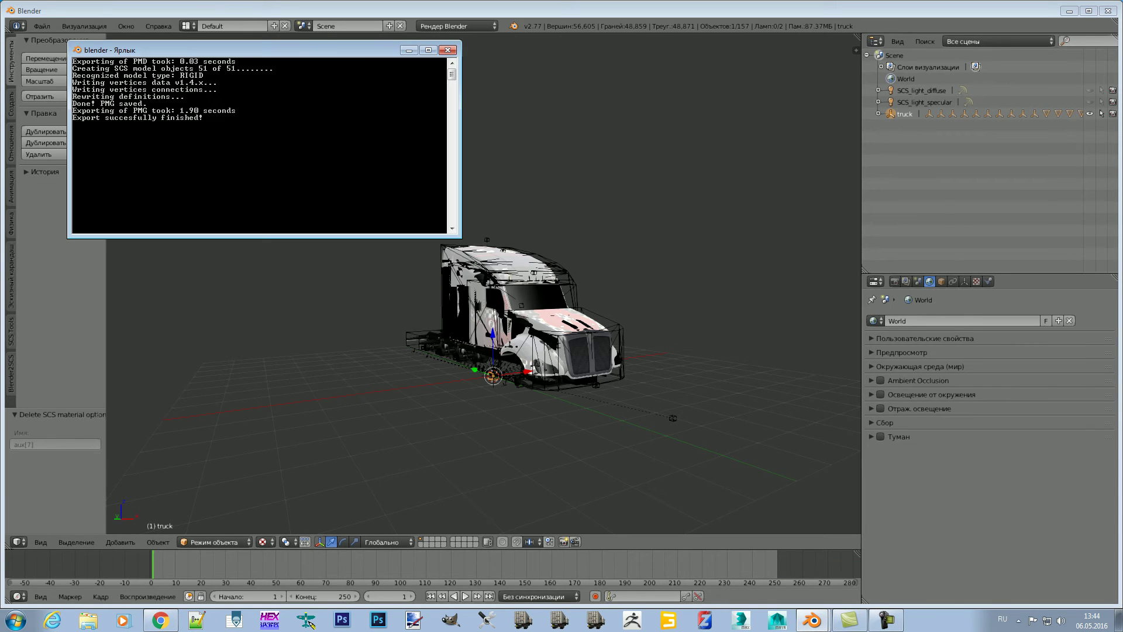
click(409, 51)
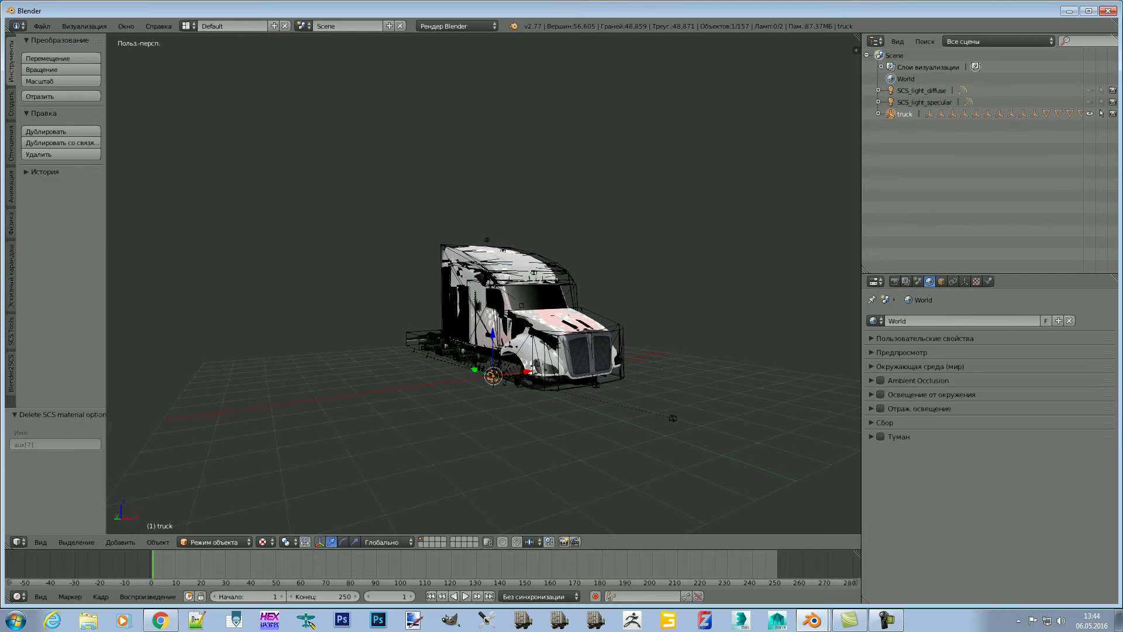
click(812, 620)
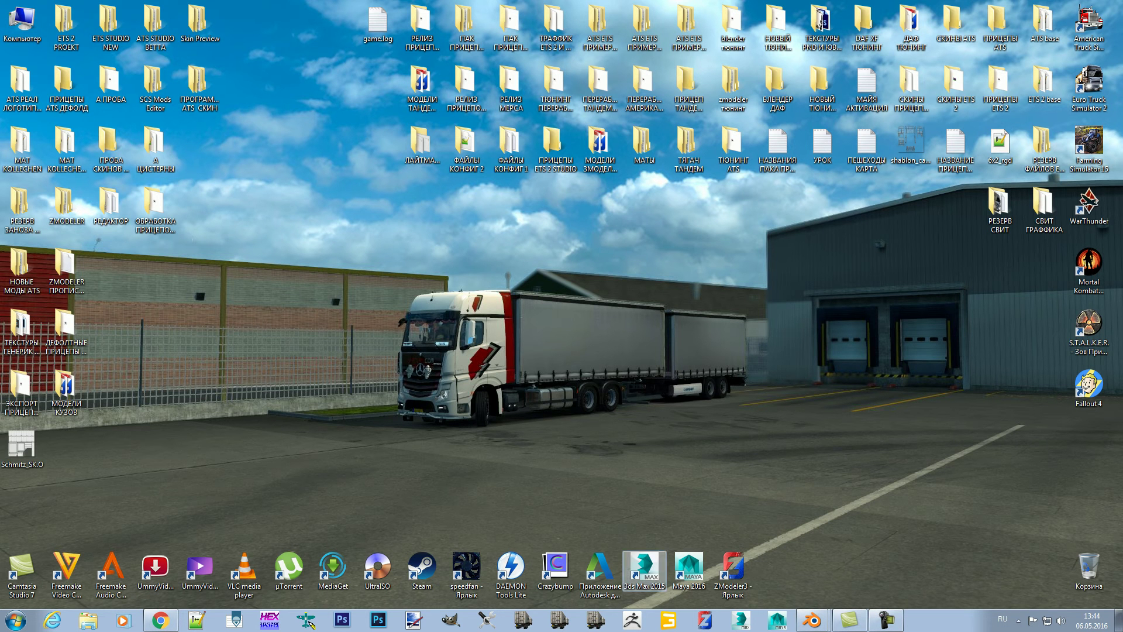
Step: Open ZModeler3 on an empty scene, minimise it, and launch Blender from All Programs
click(705, 620)
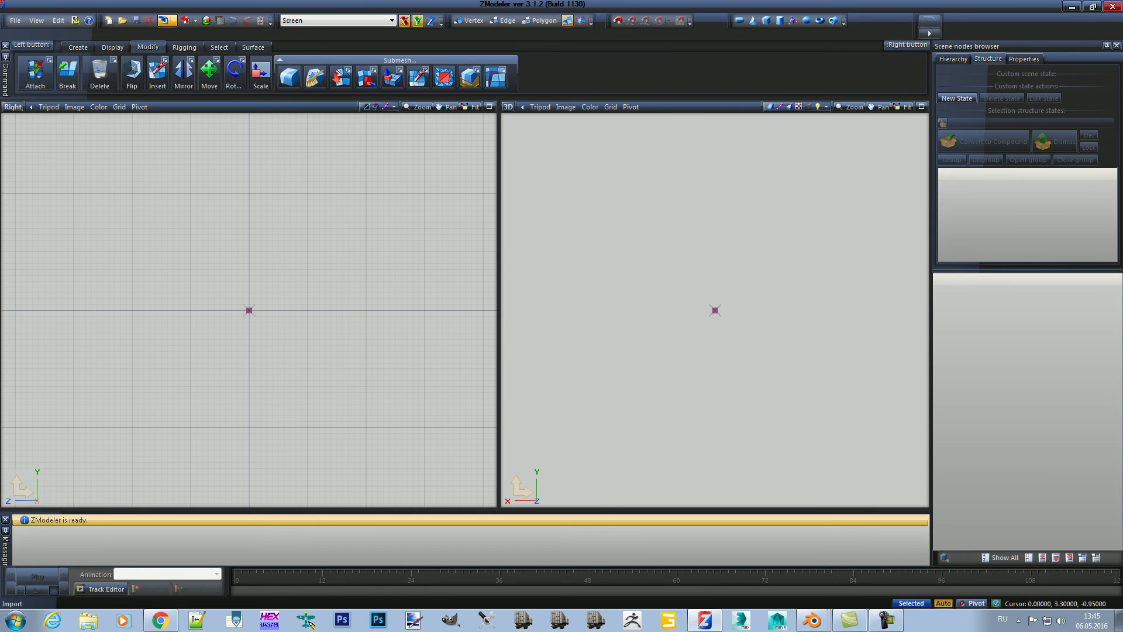
click(1073, 7)
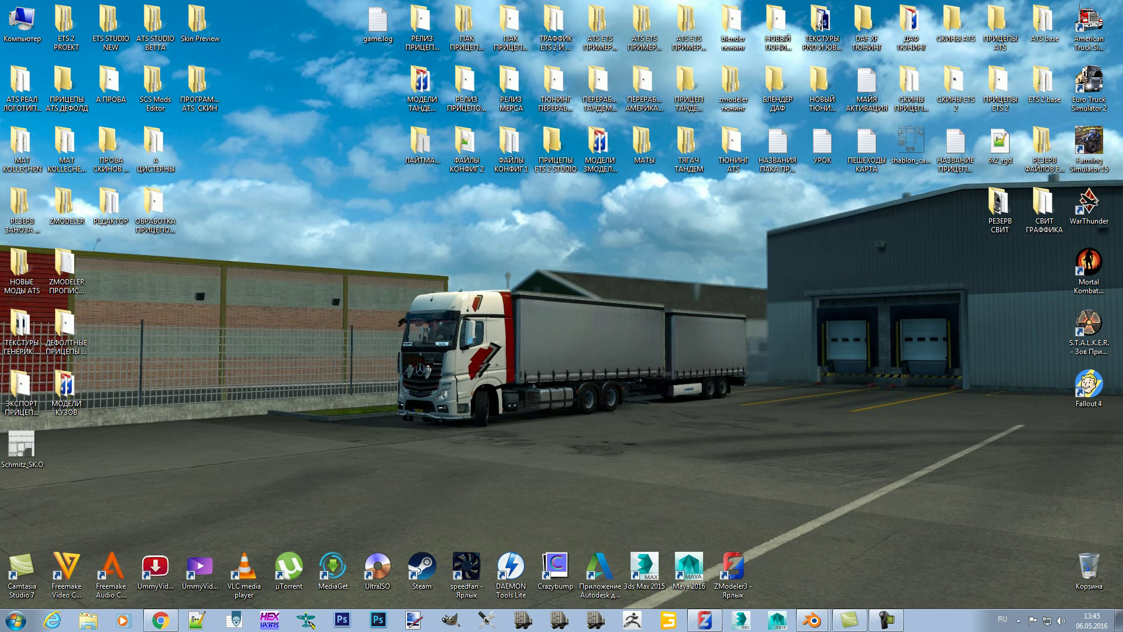
click(16, 620)
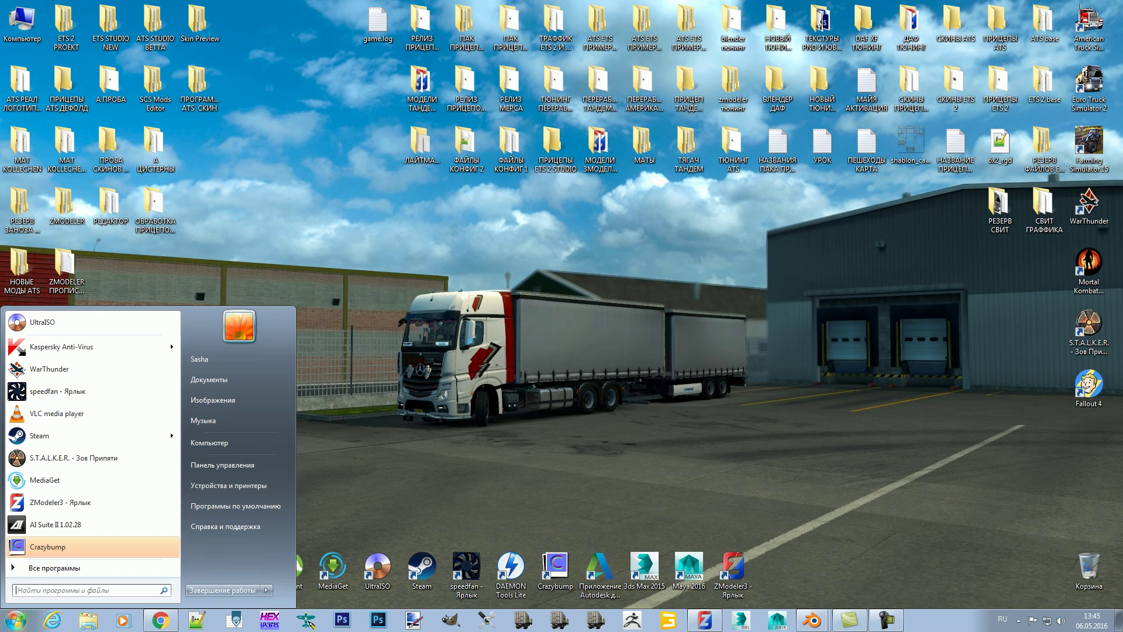
click(53, 568)
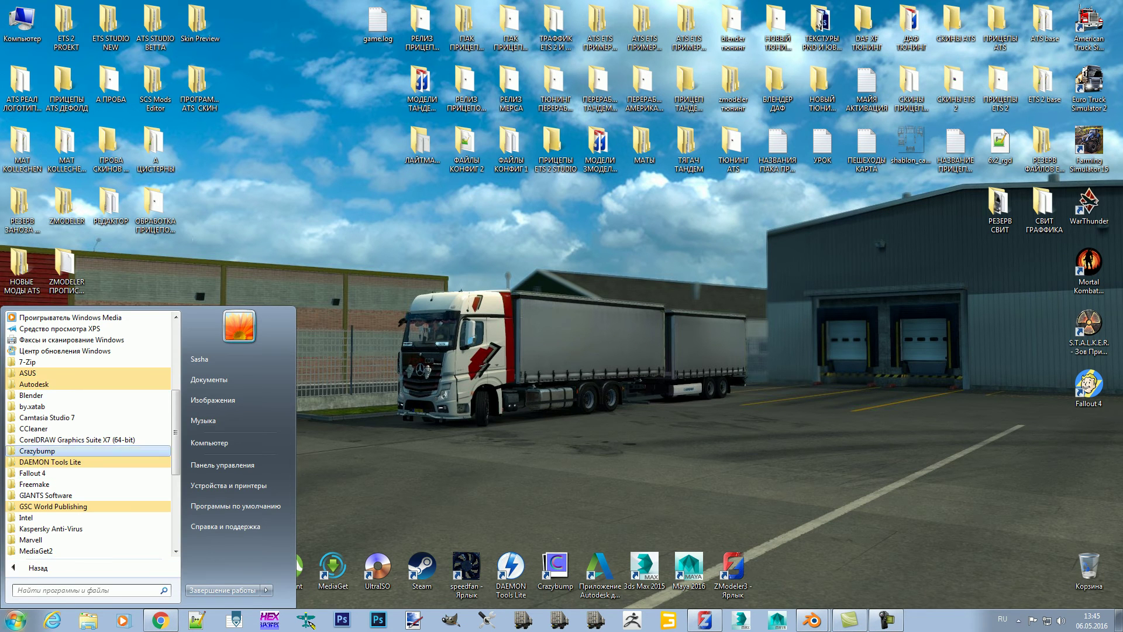
click(33, 395)
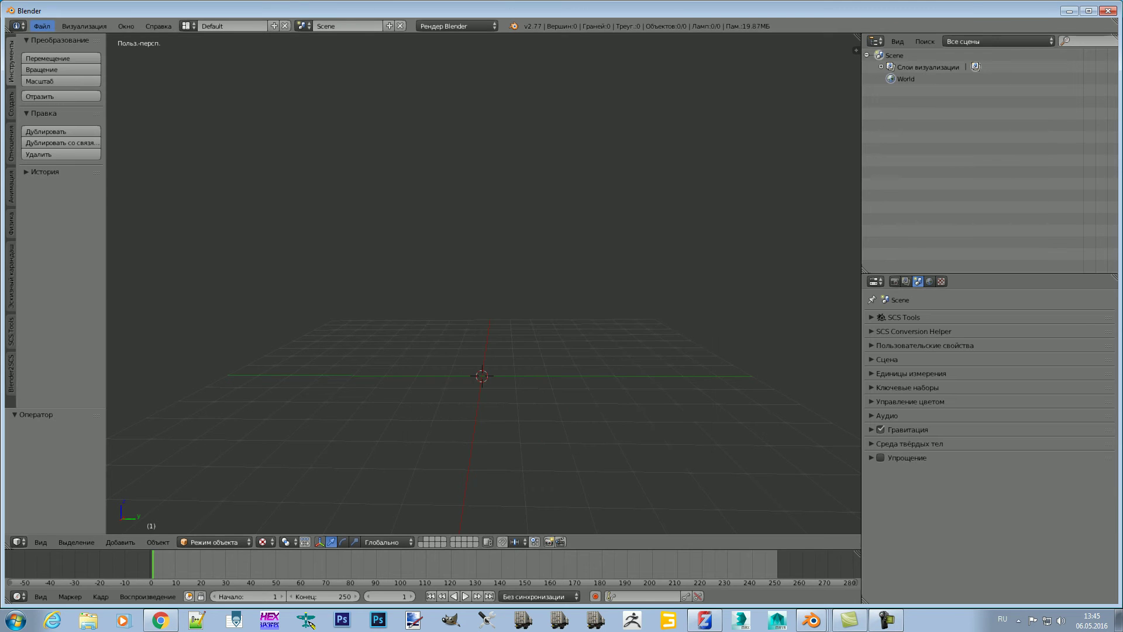
Step: In the SCS model importer, set the SCS base path to ATS base and mod path to МАТЫ
click(42, 26)
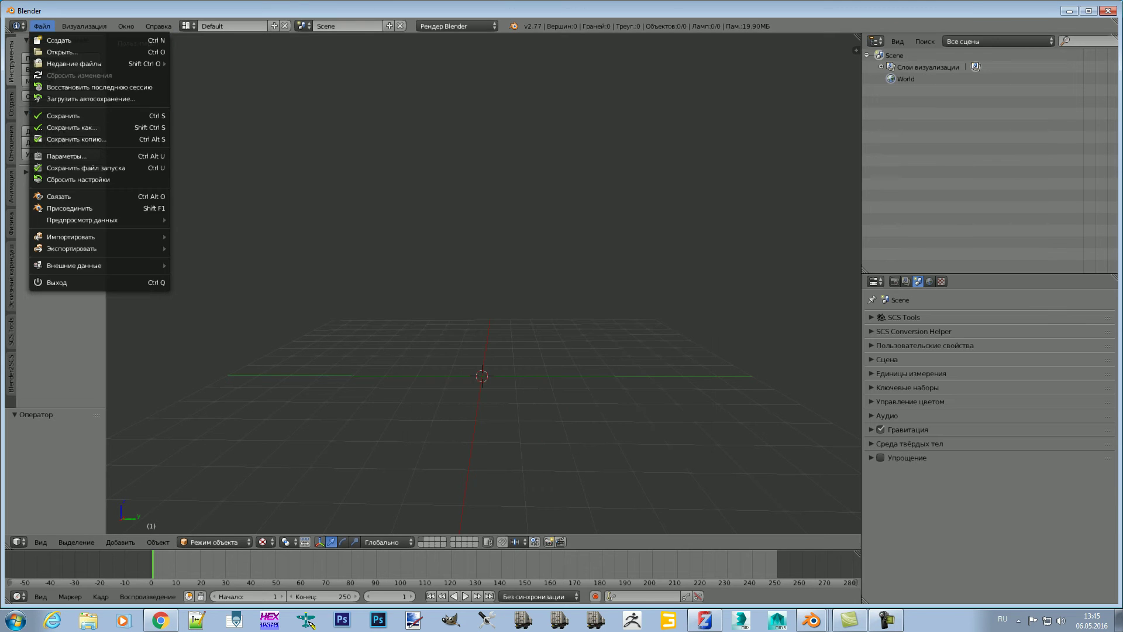
click(234, 354)
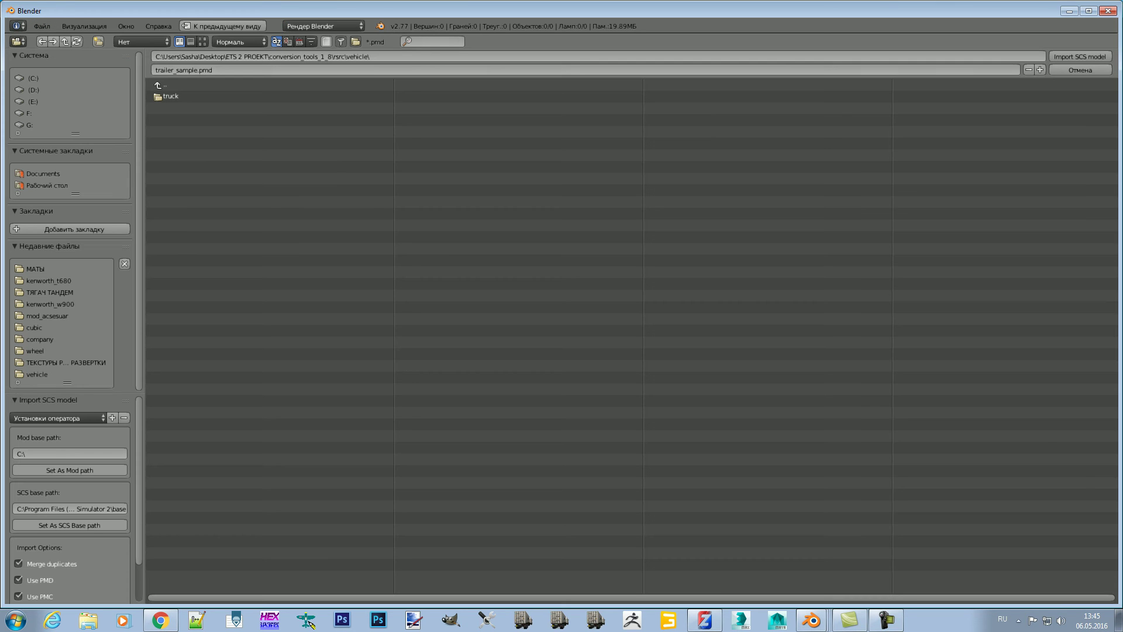
click(47, 185)
click(176, 97)
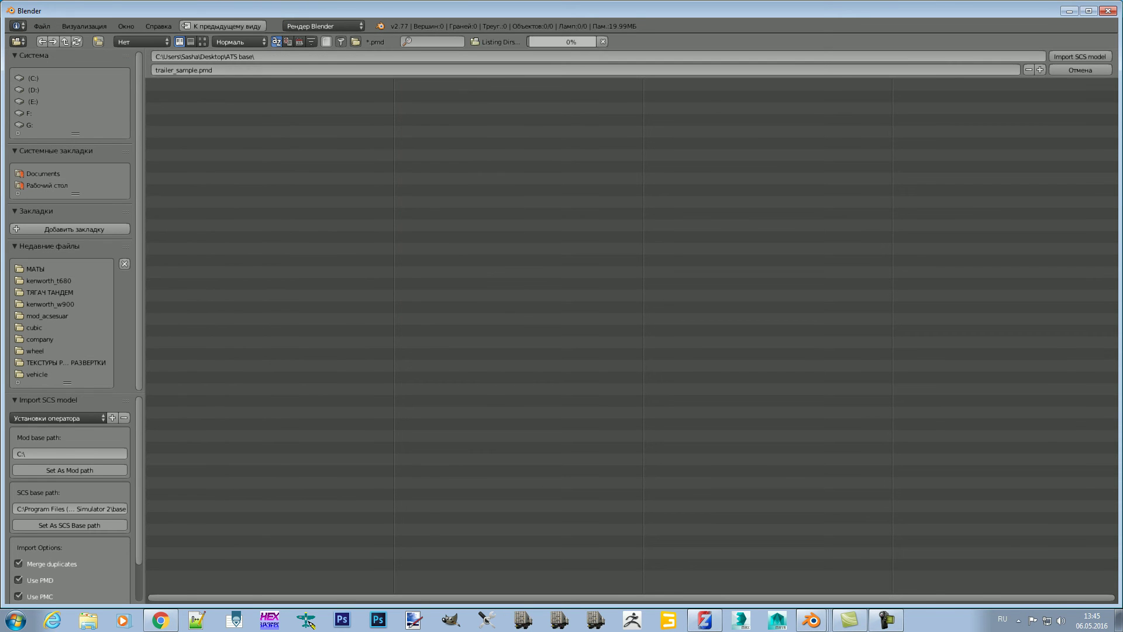
click(69, 525)
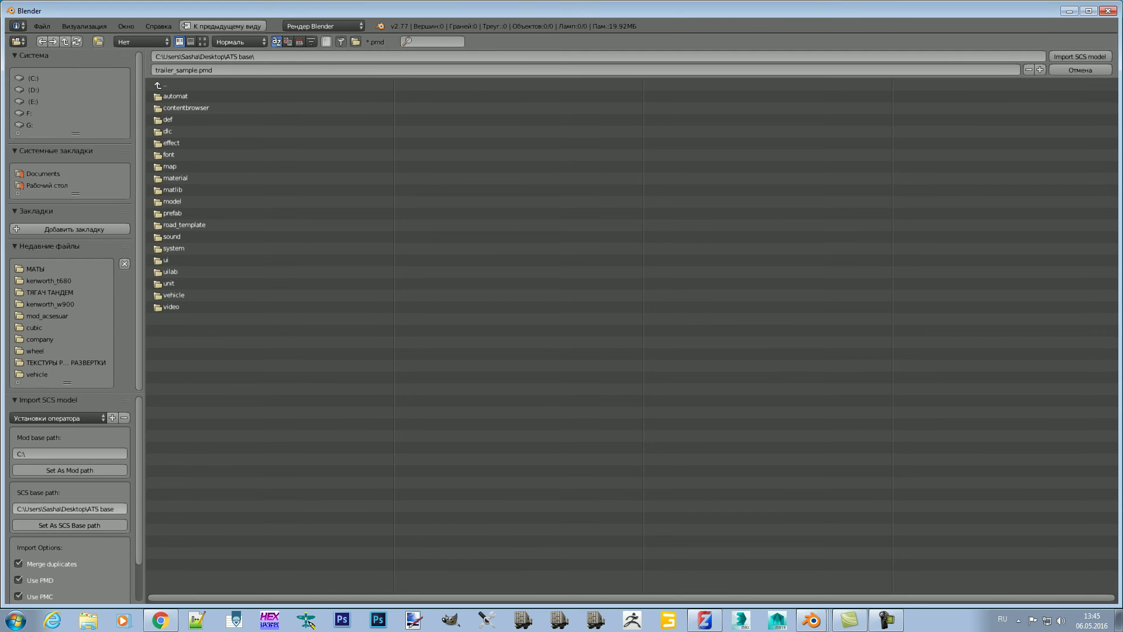
click(161, 86)
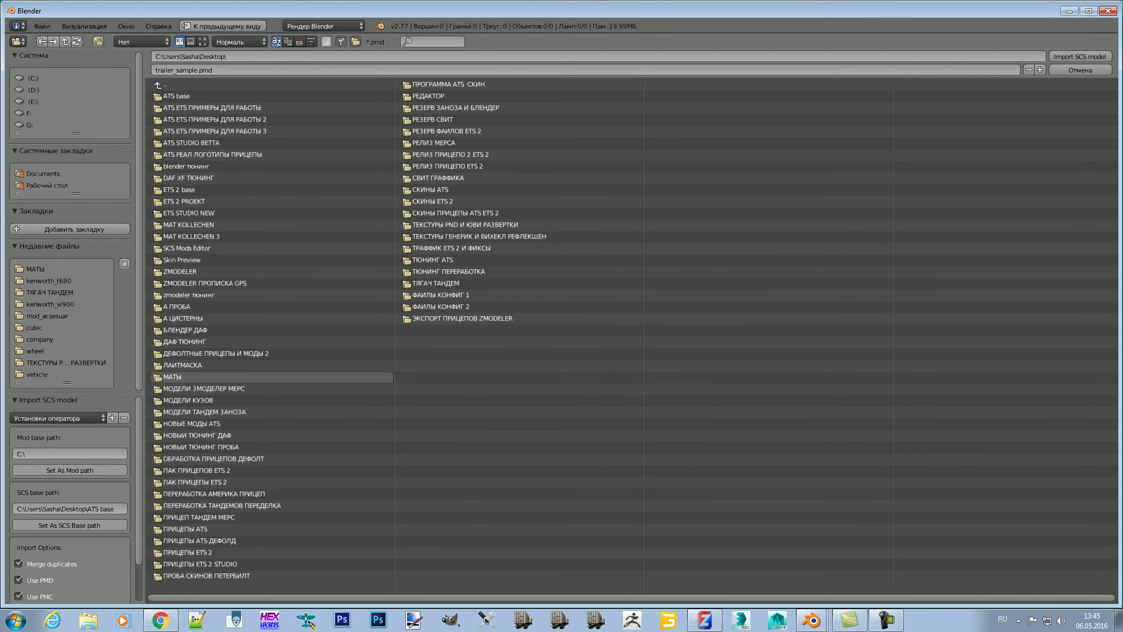
click(176, 377)
click(69, 470)
Step: Browse to vehicle\truck\daf_xf_euro6 and import its truck.pmd
click(176, 96)
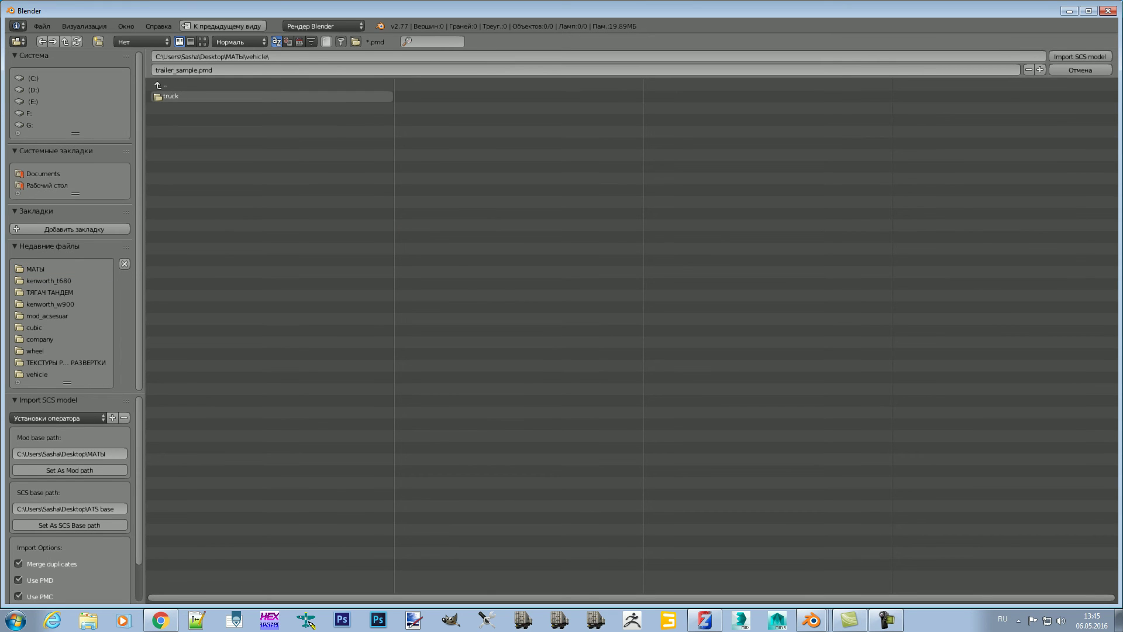
click(176, 96)
click(176, 120)
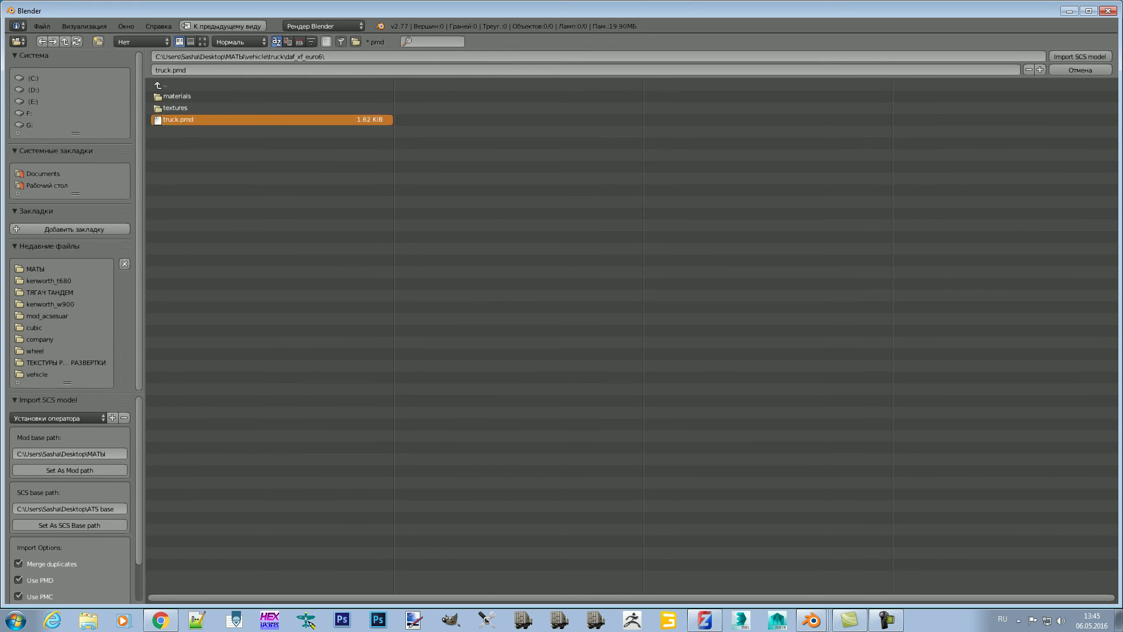
click(1080, 56)
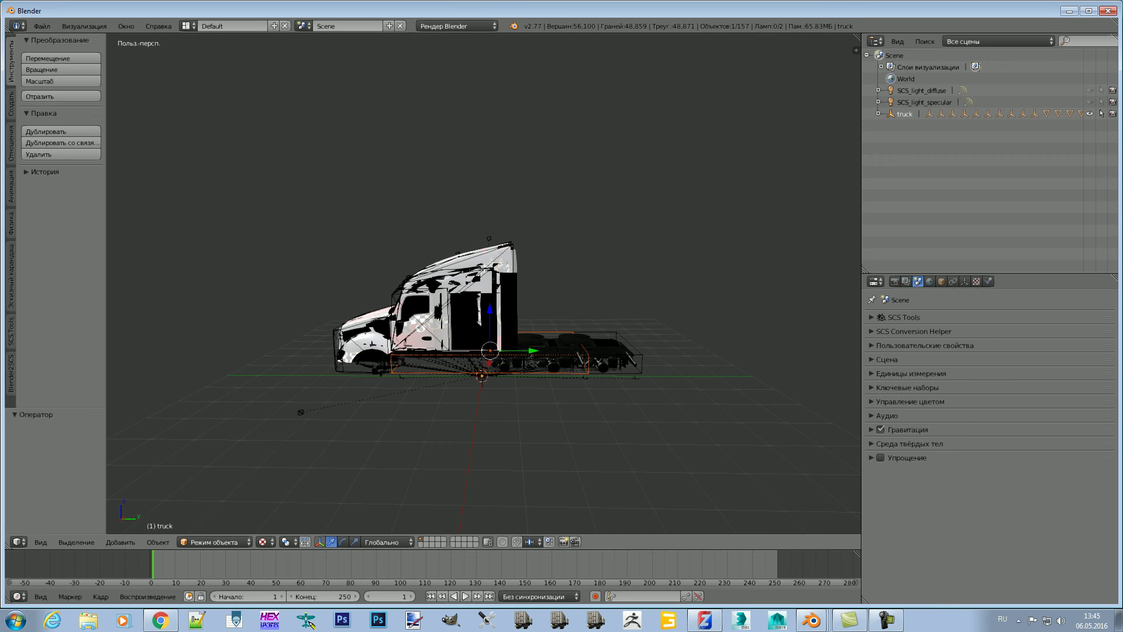
Step: Show the system console to read the import log, then hide it again
middle_drag(483, 281, 585, 293)
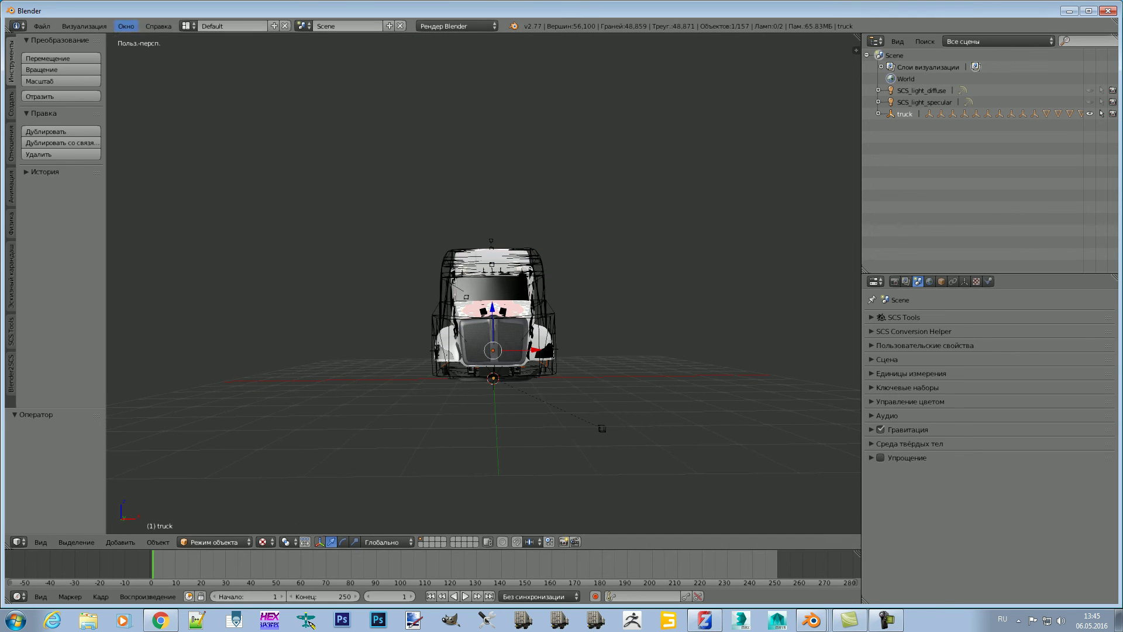
click(126, 26)
click(146, 97)
drag(293, 142, 159, 15)
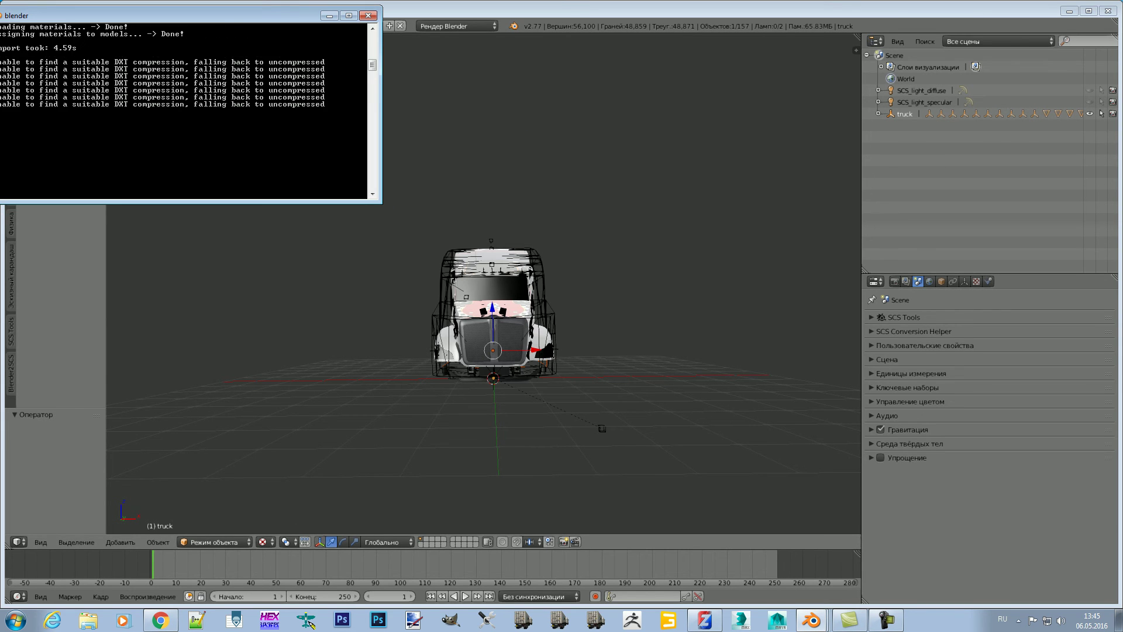
click(330, 15)
Step: Expand the truck to list its child parts, then cancel out of the export options
middle_drag(527, 293, 433, 339)
click(878, 113)
middle_drag(485, 328, 442, 336)
click(41, 26)
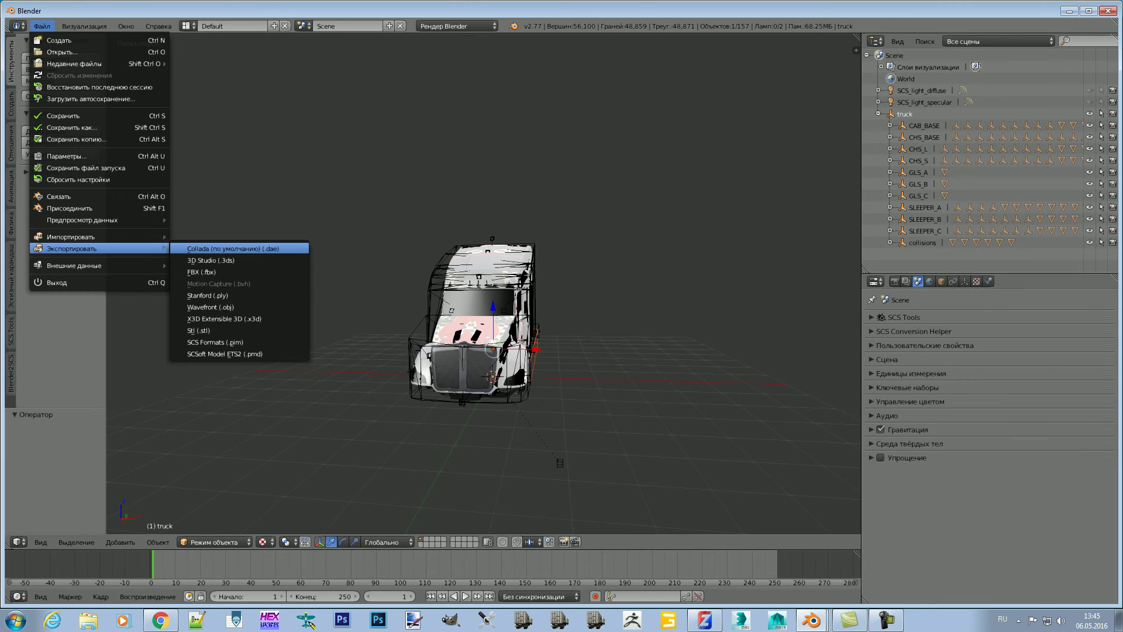
key(Escape)
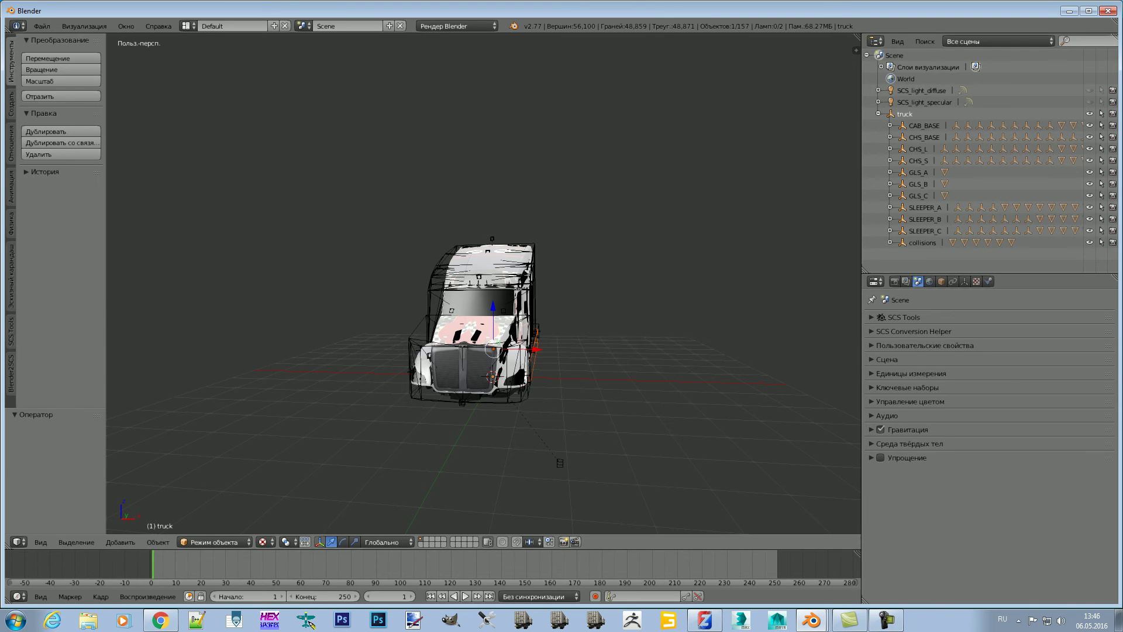
mouse_move(486, 327)
middle_down()
mouse_move(585, 327)
mouse_move(492, 333)
mouse_move(574, 333)
mouse_move(515, 333)
mouse_move(527, 334)
middle_up()
click(41, 25)
mouse_move(72, 248)
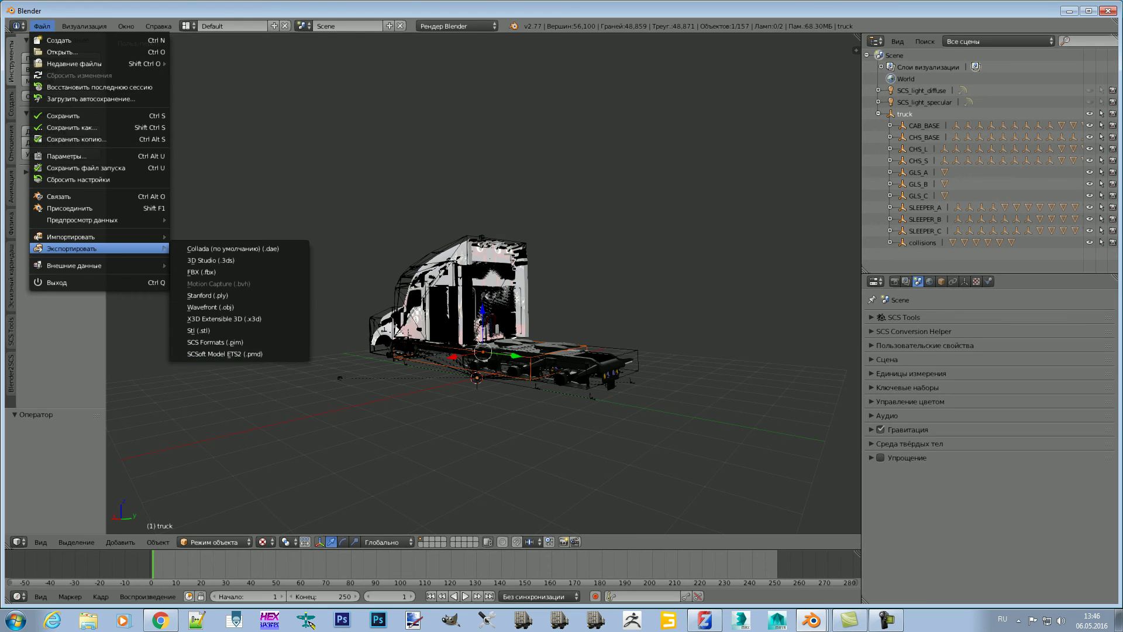
key(Escape)
middle_drag(527, 327, 597, 328)
mouse_move(611, 446)
middle_down()
mouse_move(629, 432)
mouse_move(467, 454)
mouse_move(557, 435)
mouse_move(454, 426)
mouse_move(527, 433)
mouse_move(443, 451)
middle_up()
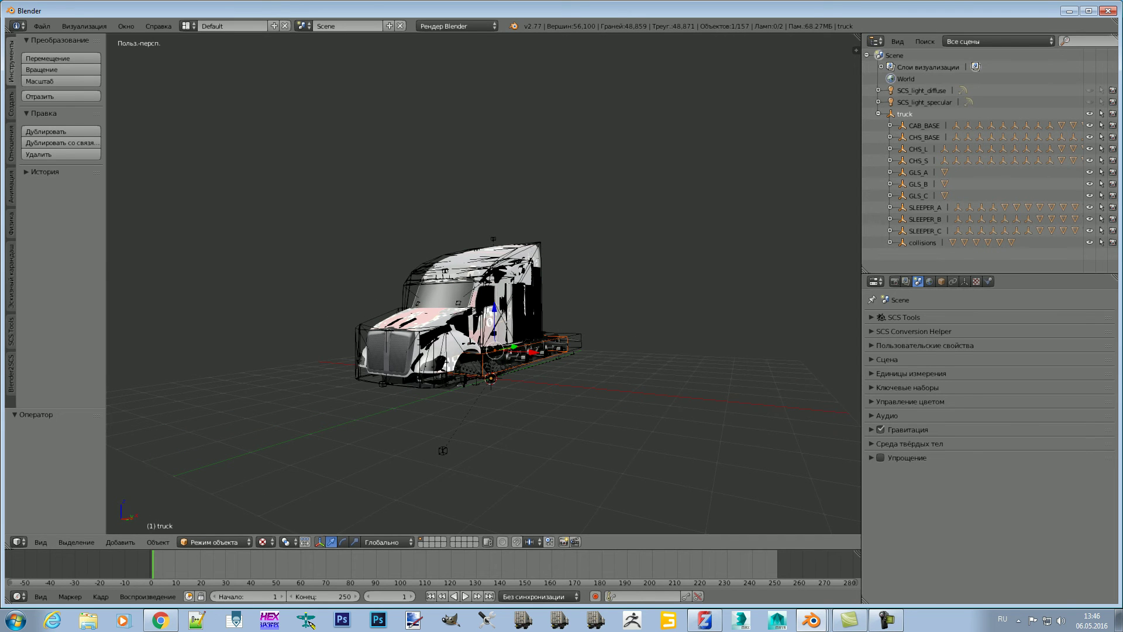
mouse_move(443, 451)
middle_down()
mouse_move(503, 452)
mouse_move(433, 453)
mouse_move(462, 457)
middle_up()
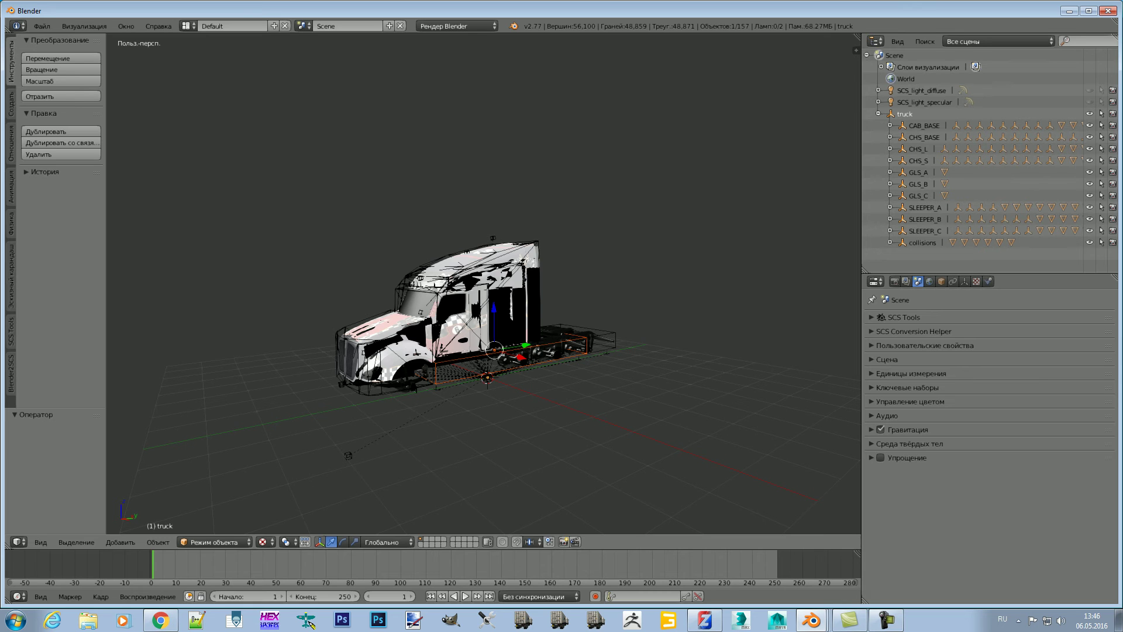
mouse_move(468, 410)
middle_down()
mouse_move(527, 409)
mouse_move(462, 410)
middle_up()
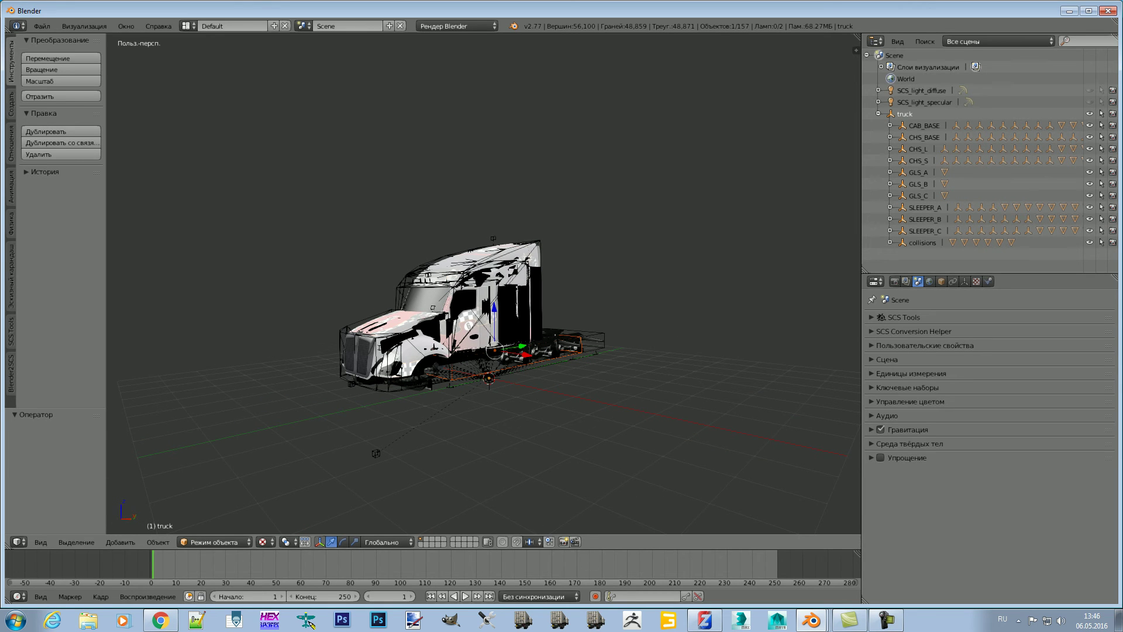
middle_drag(468, 410, 526, 410)
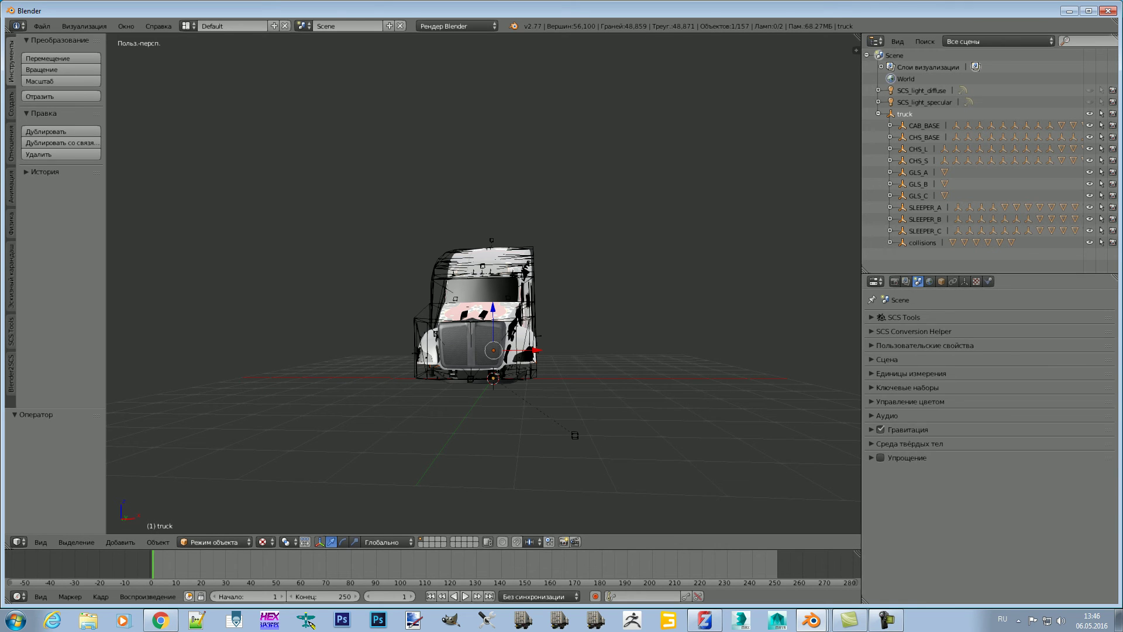
Step: Clear the truck from the scene using the SCS Clear Scene tool, then try quitting Blender
click(942, 282)
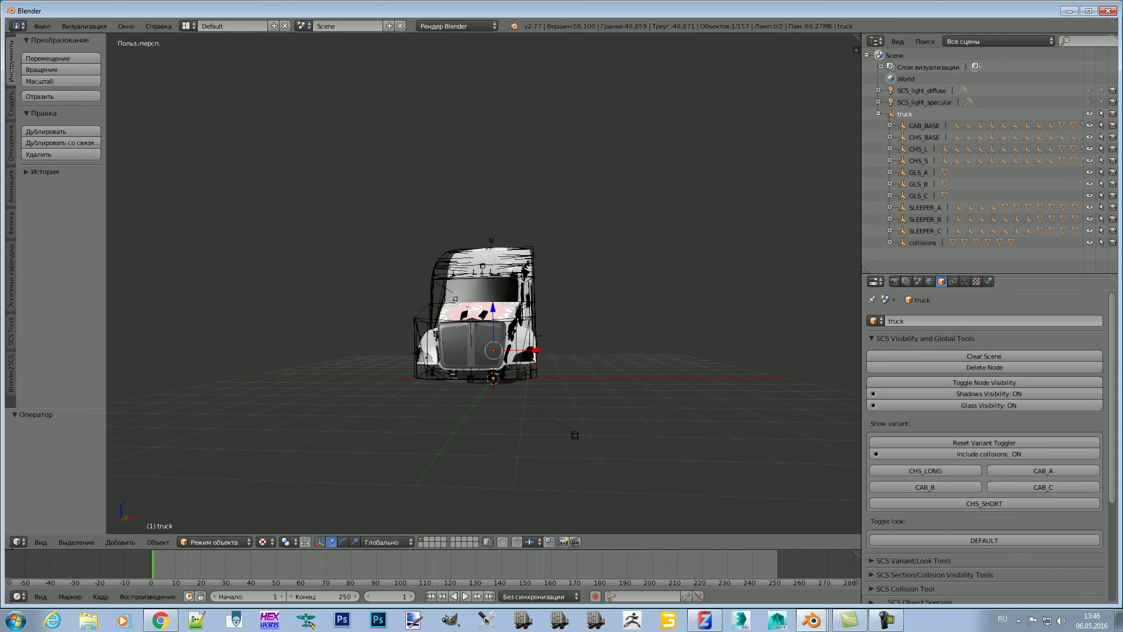
click(985, 356)
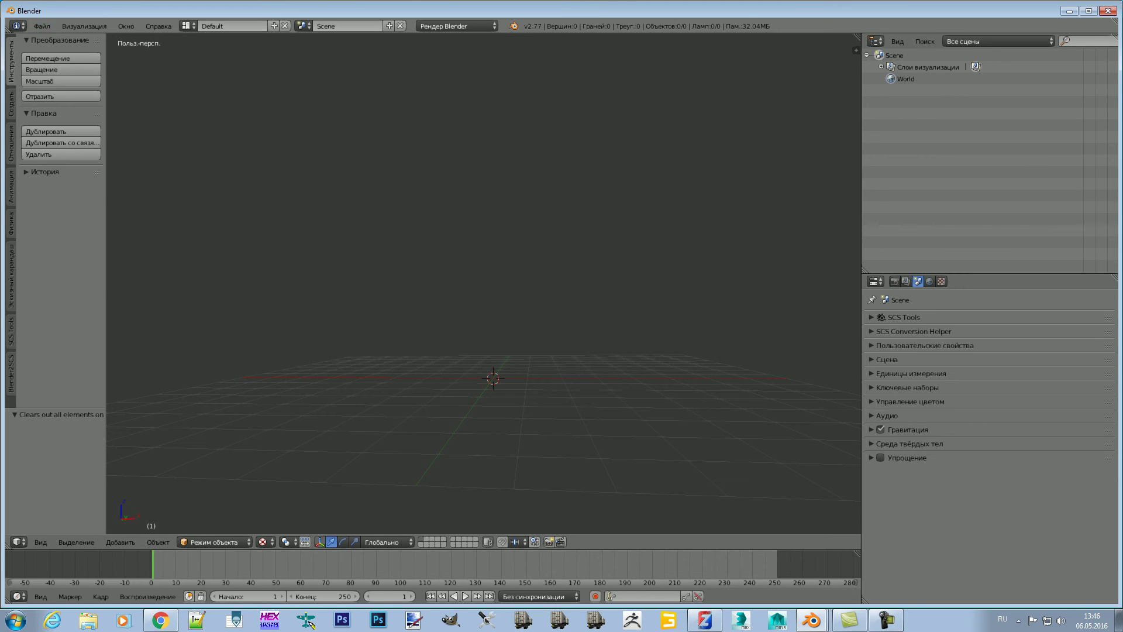
click(41, 26)
click(57, 282)
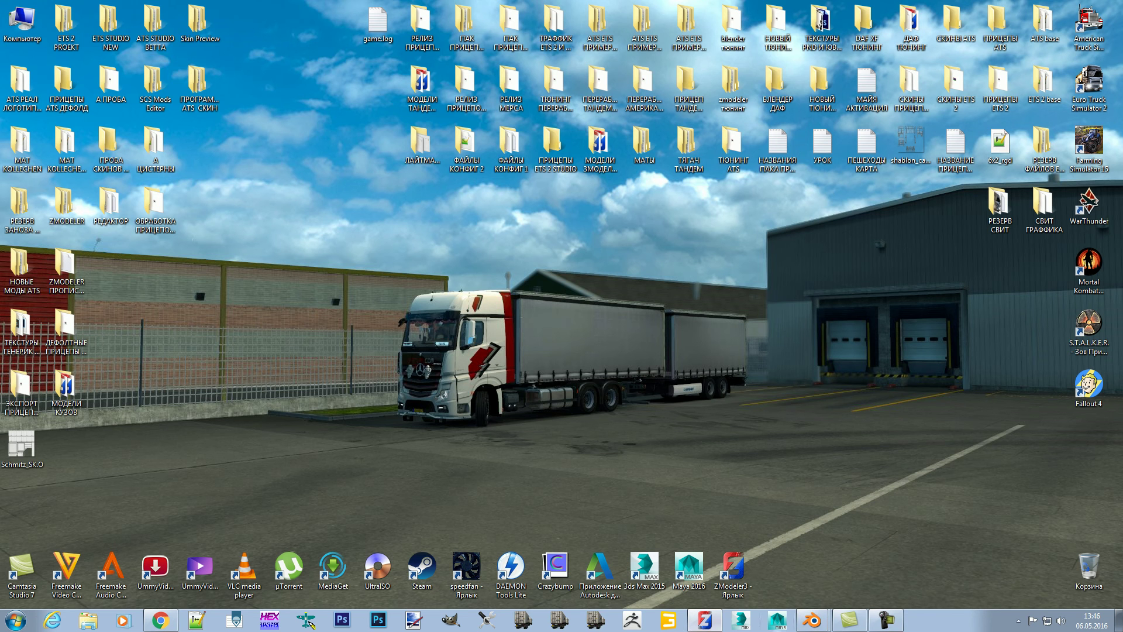
Step: Restore Blender, clear every object from the scene again, and minimise the window
click(823, 622)
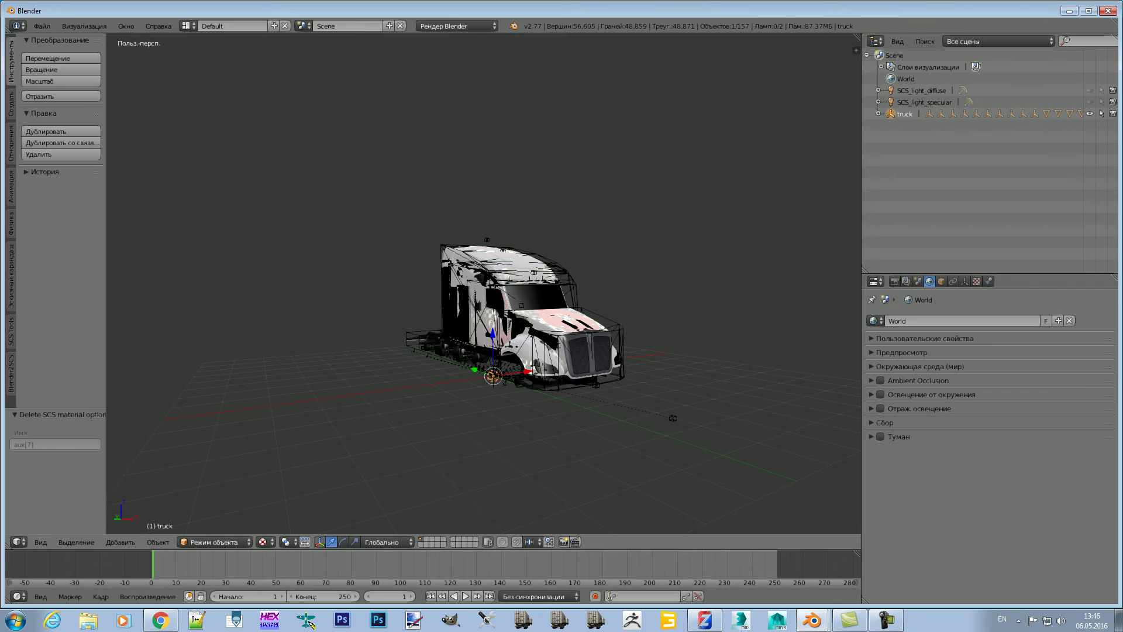
click(942, 281)
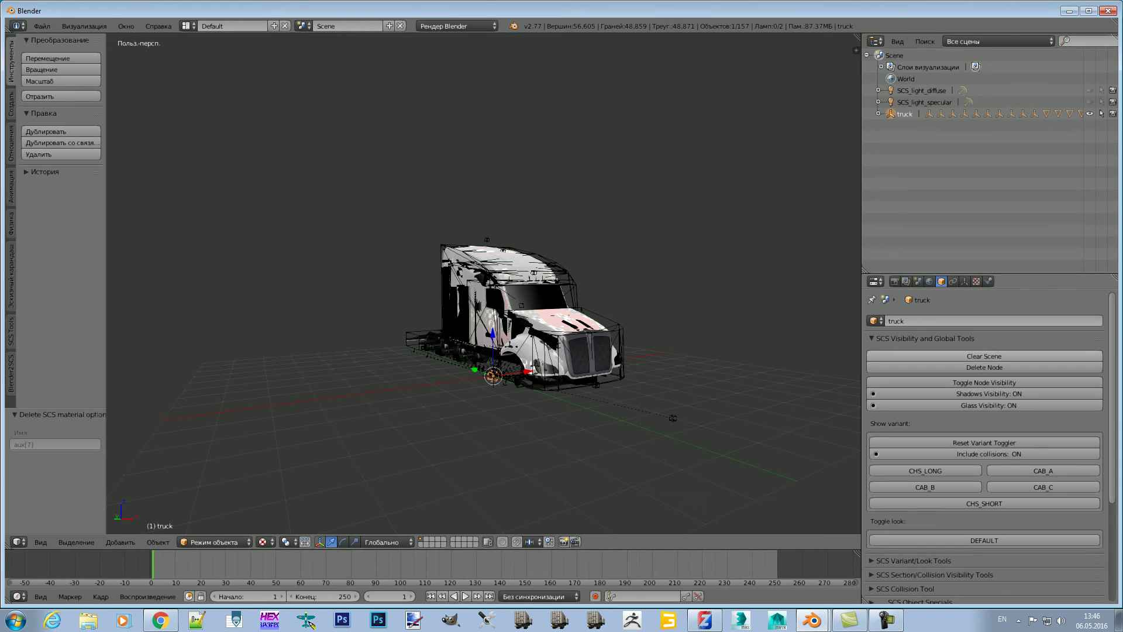
click(984, 355)
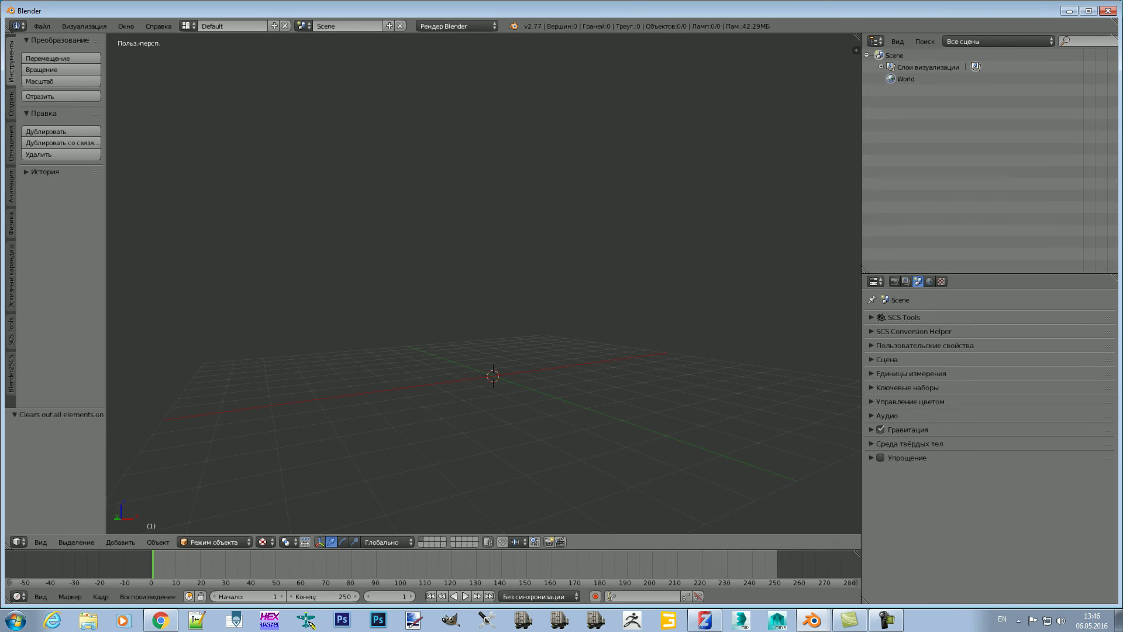
click(42, 25)
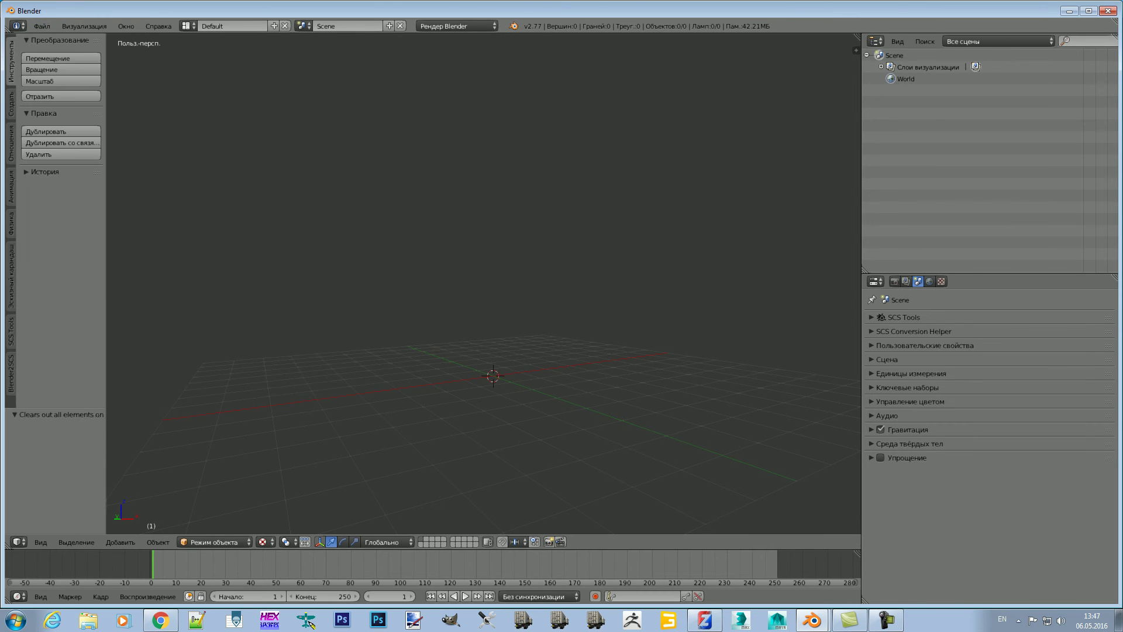
click(1070, 11)
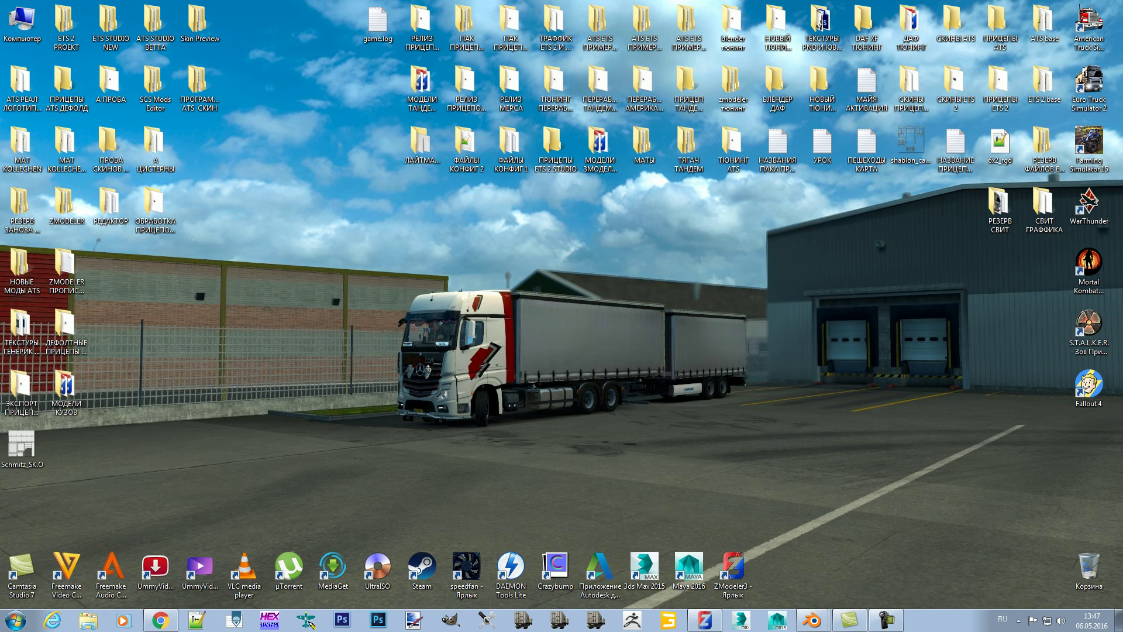
Step: Open МАТЫ, delete its vehicle folder via Удалить and confirm with Да, then close Explorer
double_click(644, 143)
click(163, 94)
right_click(162, 101)
click(194, 425)
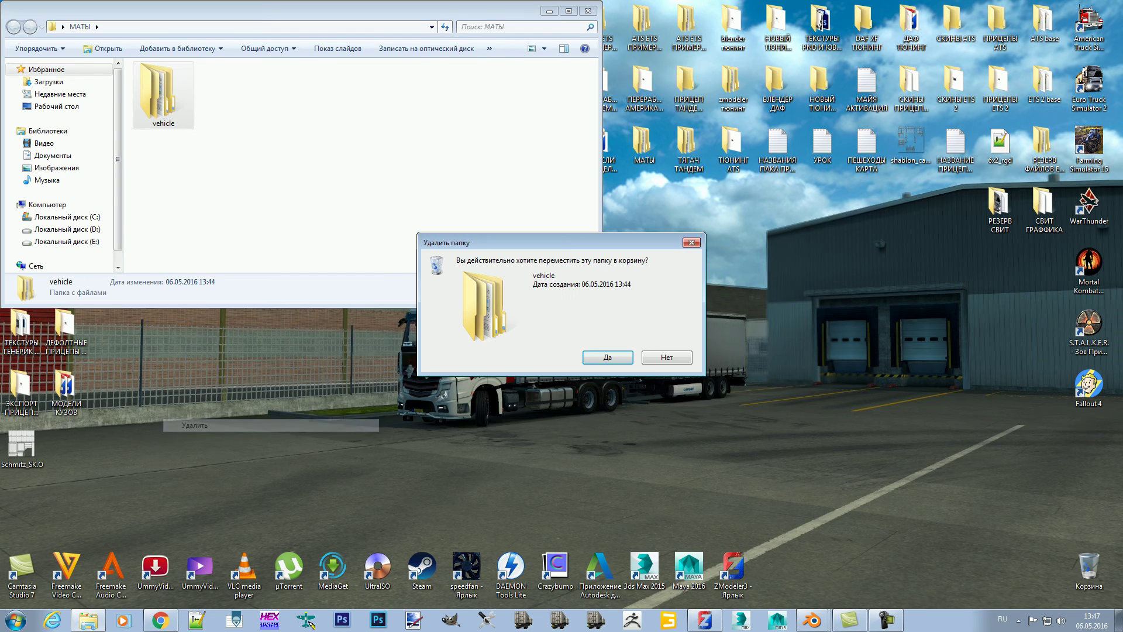
click(603, 358)
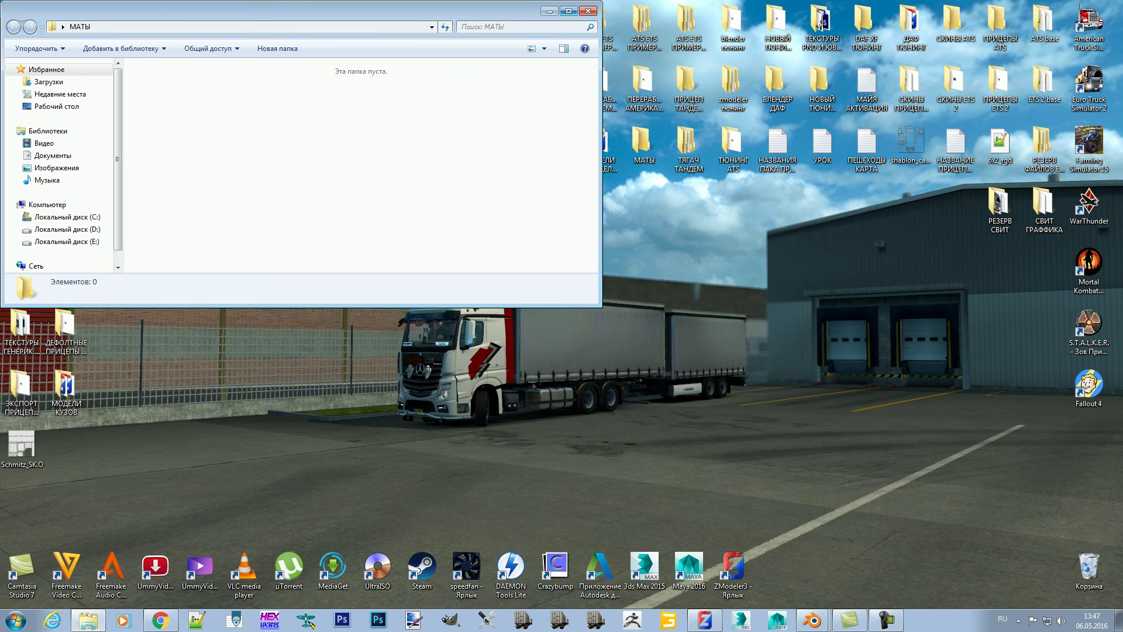
click(588, 11)
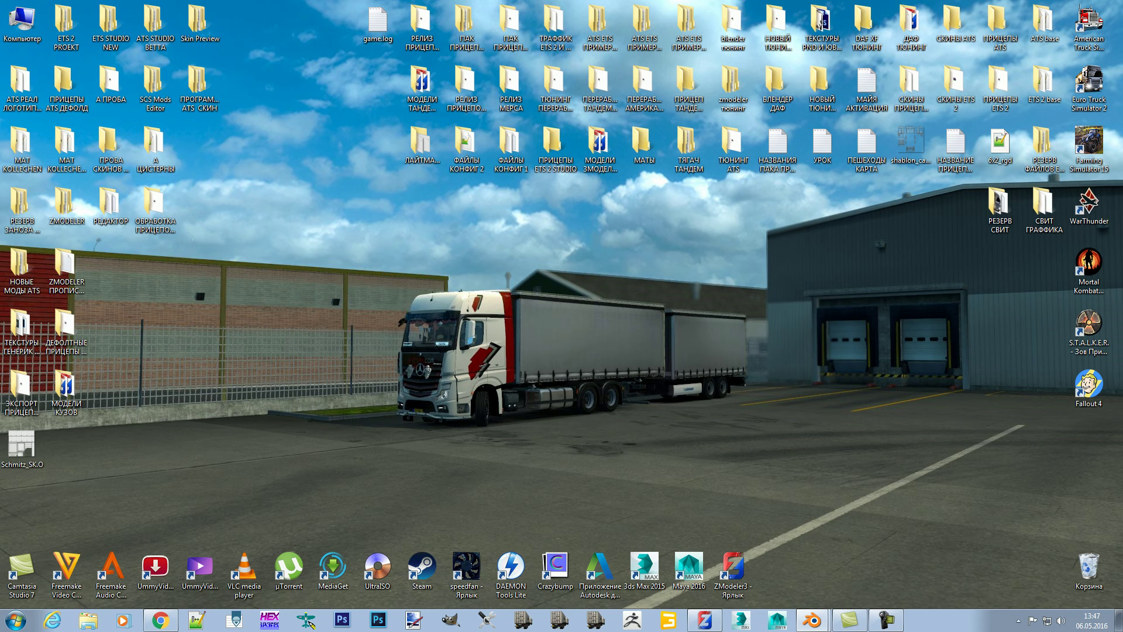
Step: Restore Blender and import truck.pmd from the kenworth_w900 folder as an SCS model
click(813, 594)
click(42, 25)
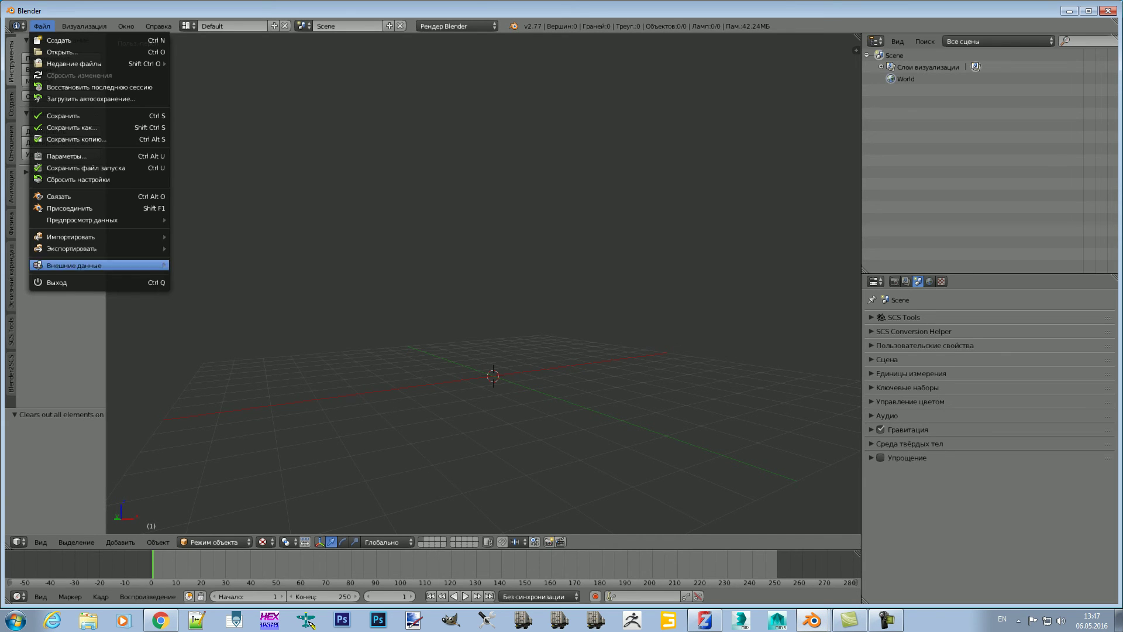
click(225, 354)
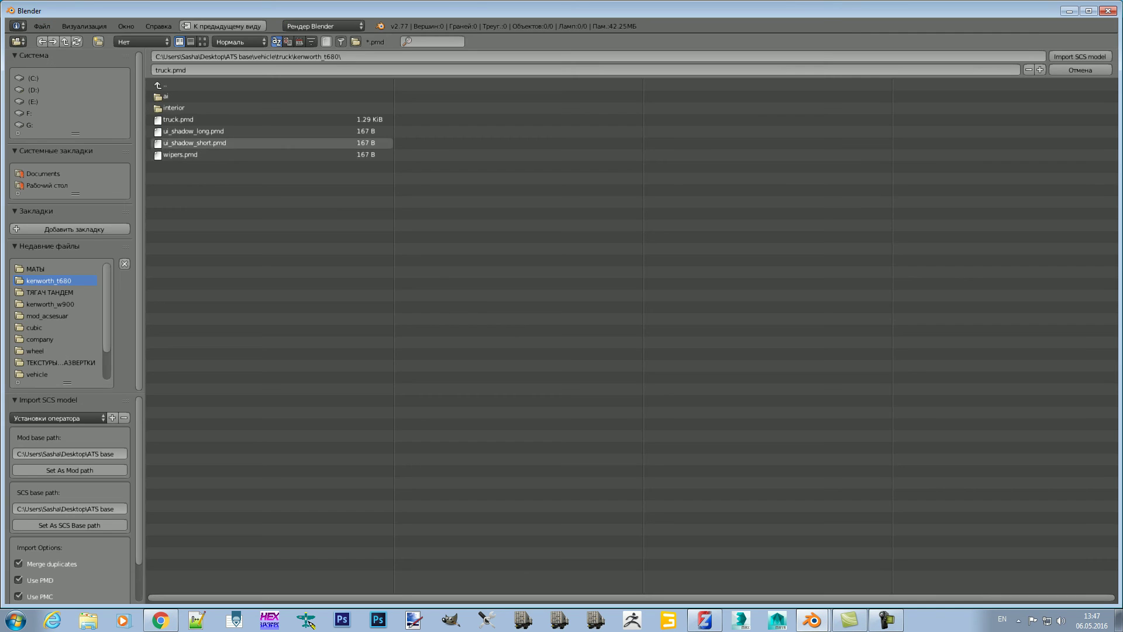
key(BackSpace)
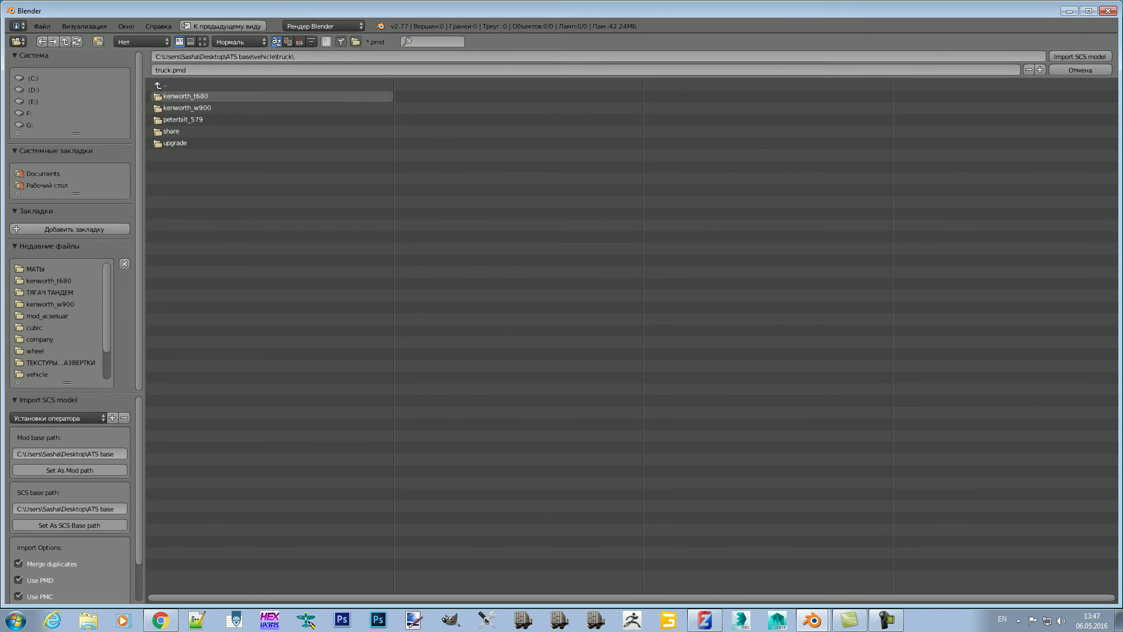
click(186, 107)
click(178, 120)
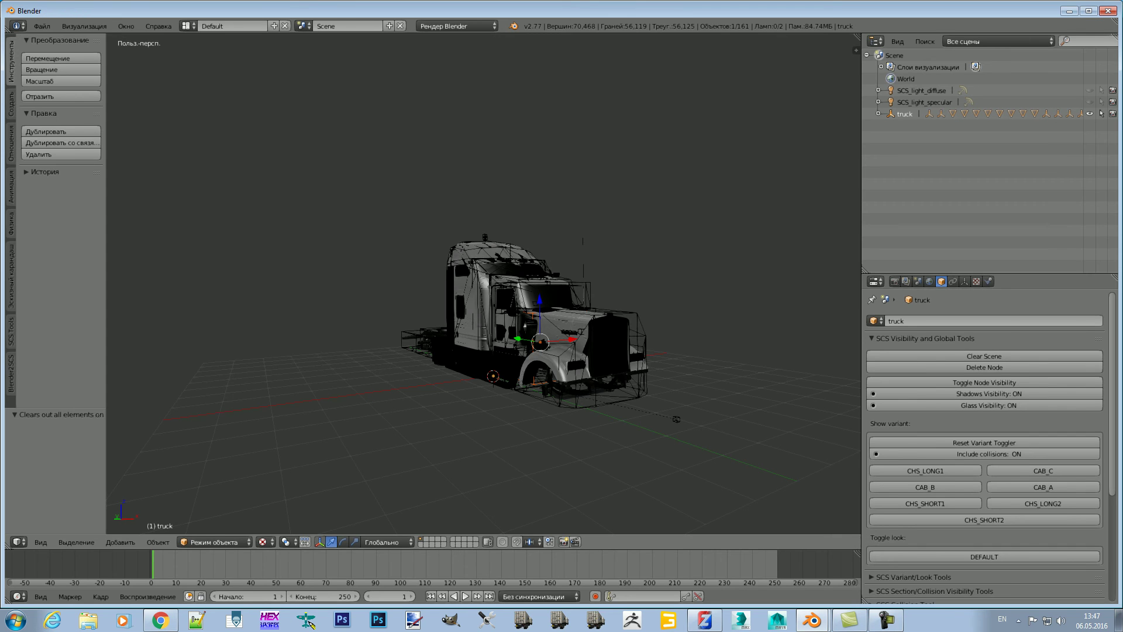
mouse_move(562, 293)
middle_down()
mouse_move(626, 292)
mouse_move(562, 299)
mouse_move(562, 316)
mouse_move(585, 298)
mouse_move(638, 327)
mouse_move(591, 301)
middle_up()
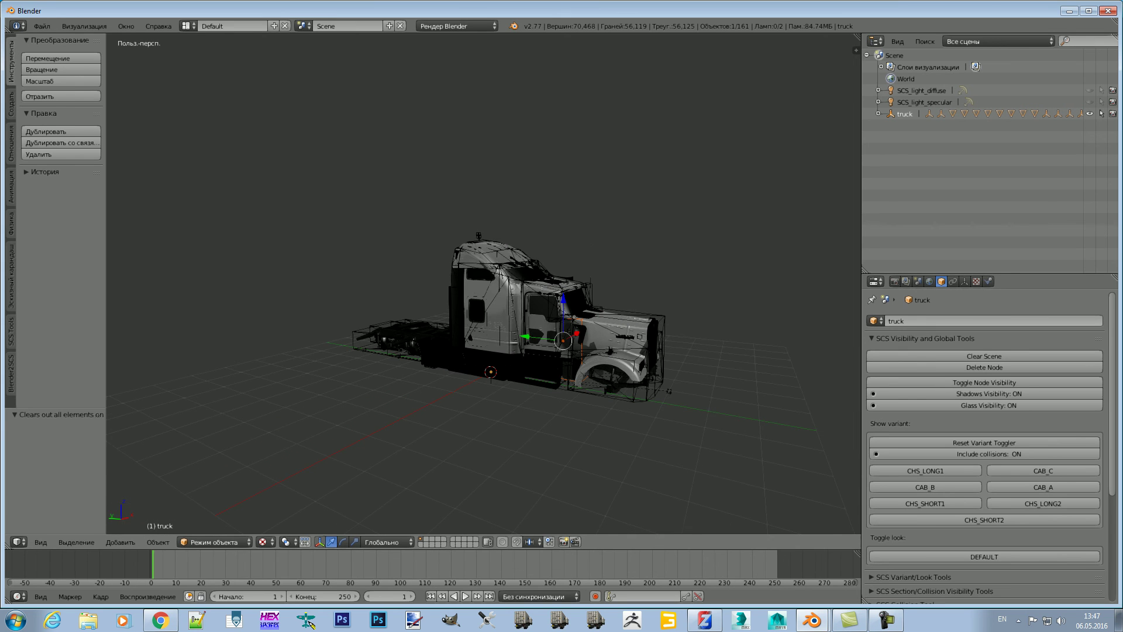
Step: Export the W900 truck as an SCSoft .pmd model
mouse_move(561, 292)
middle_down()
mouse_move(591, 293)
mouse_move(542, 284)
mouse_move(603, 290)
mouse_move(553, 281)
mouse_move(579, 287)
middle_up()
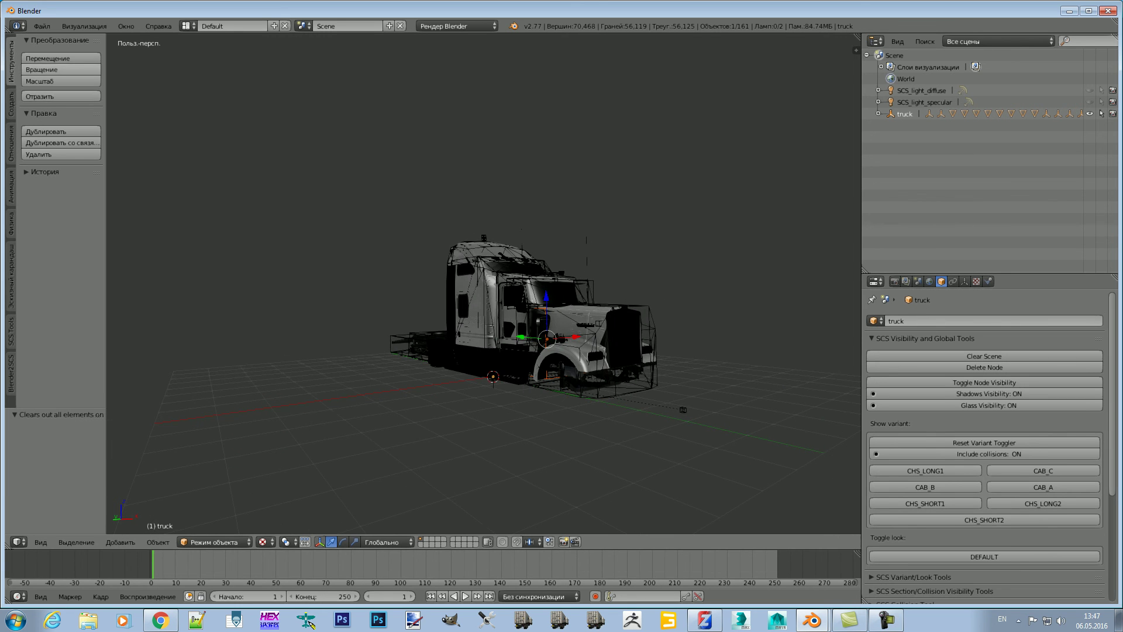
click(41, 26)
mouse_move(72, 248)
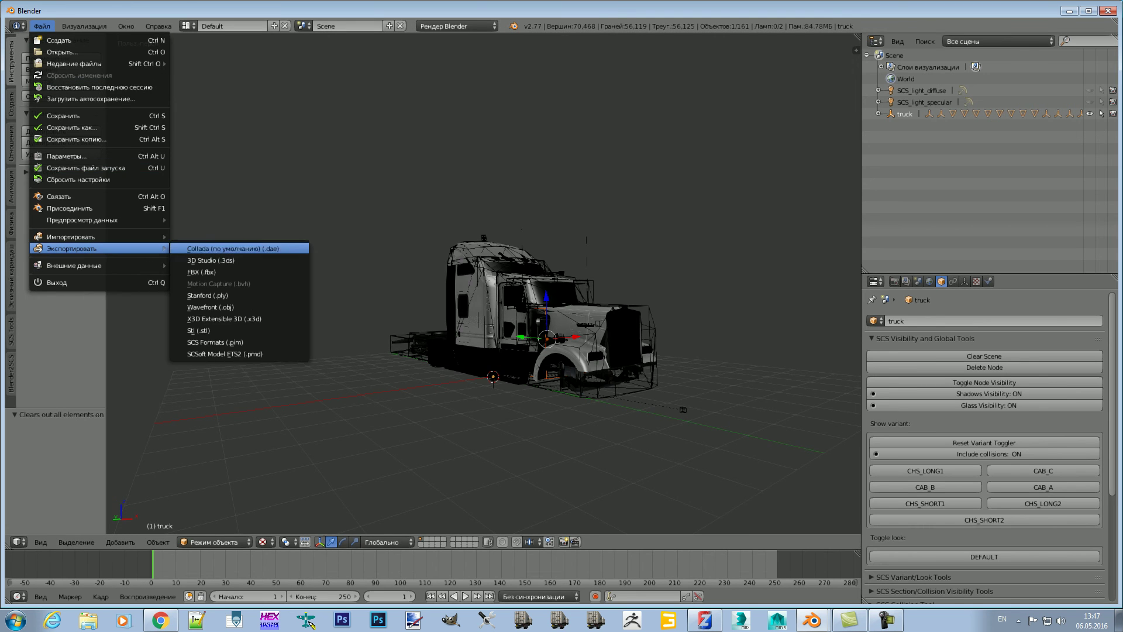
click(234, 353)
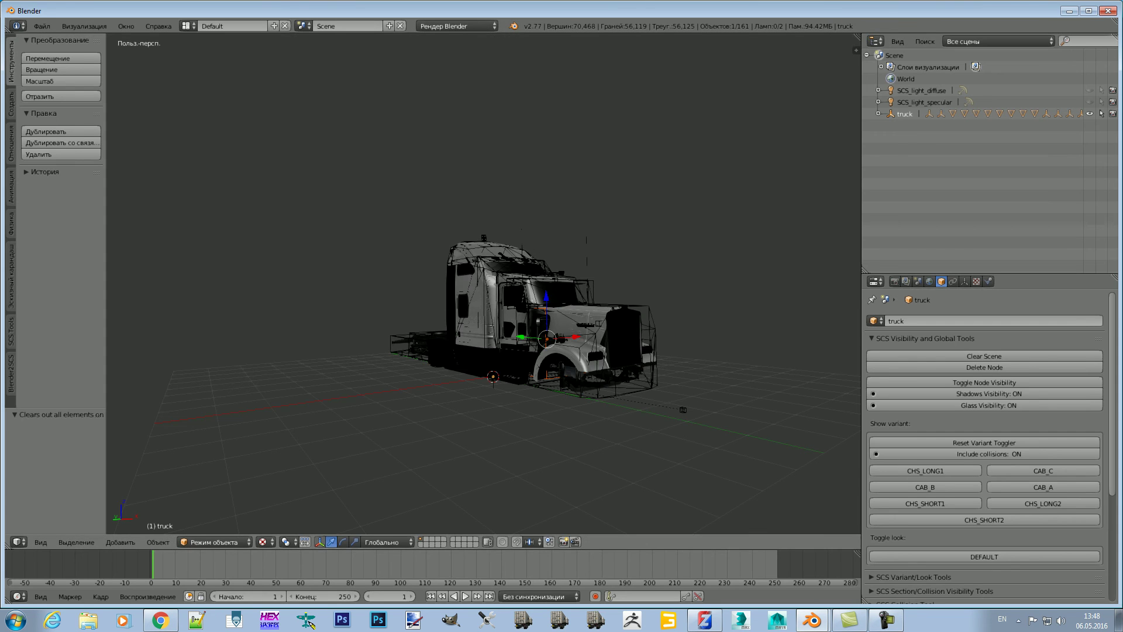
Step: Toggle the system console to confirm the export succeeded, then put the console away
click(126, 26)
click(187, 97)
click(126, 26)
click(188, 97)
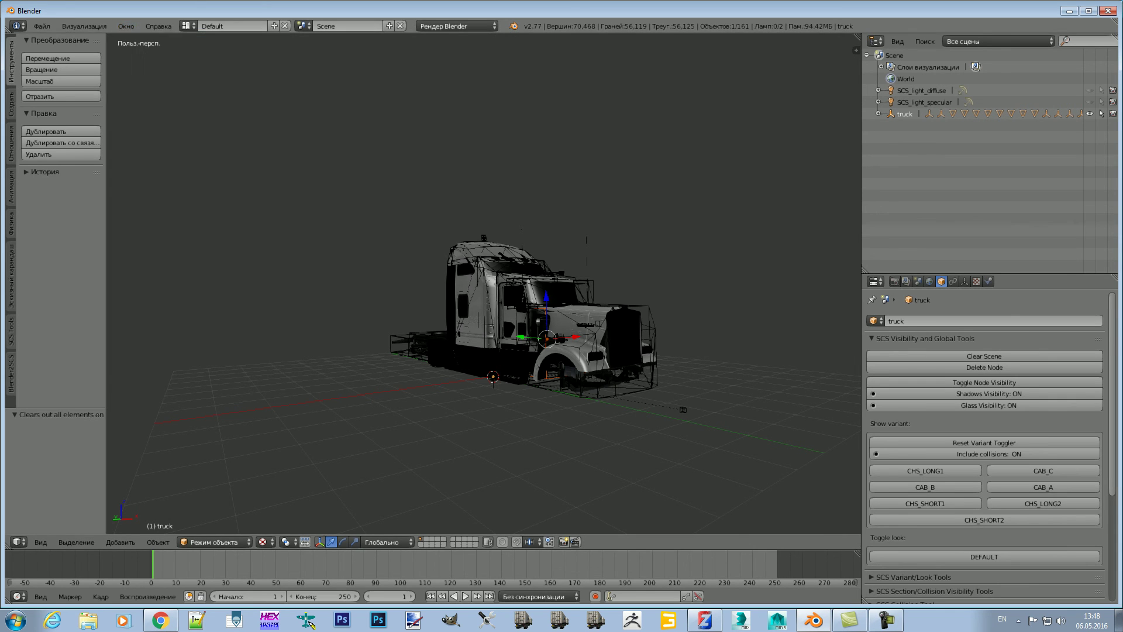
click(126, 25)
click(187, 97)
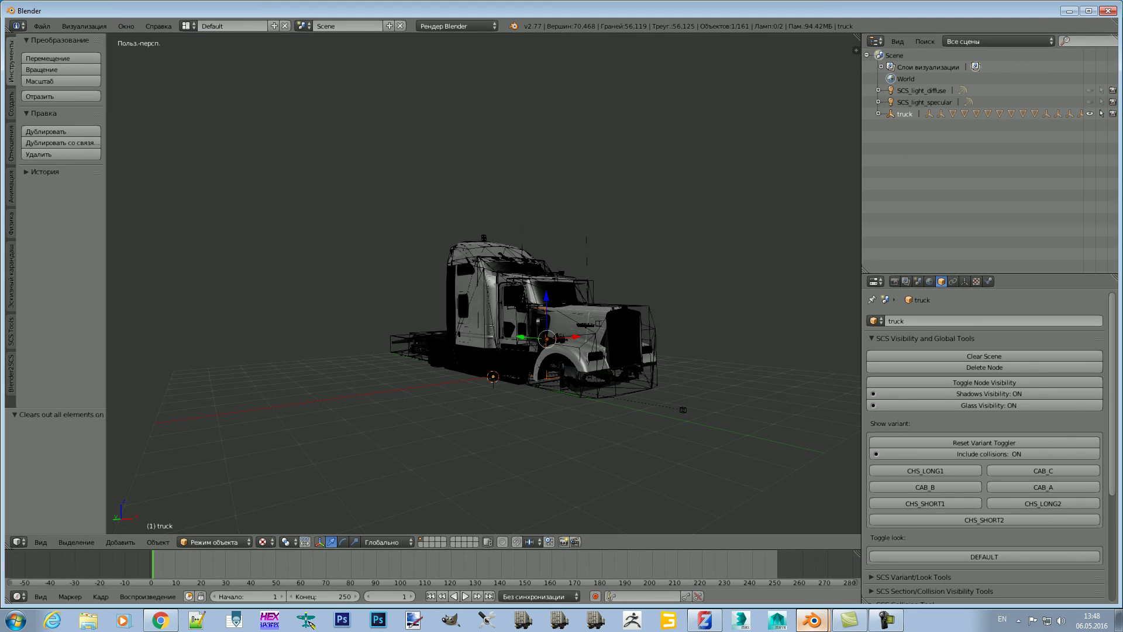
click(811, 593)
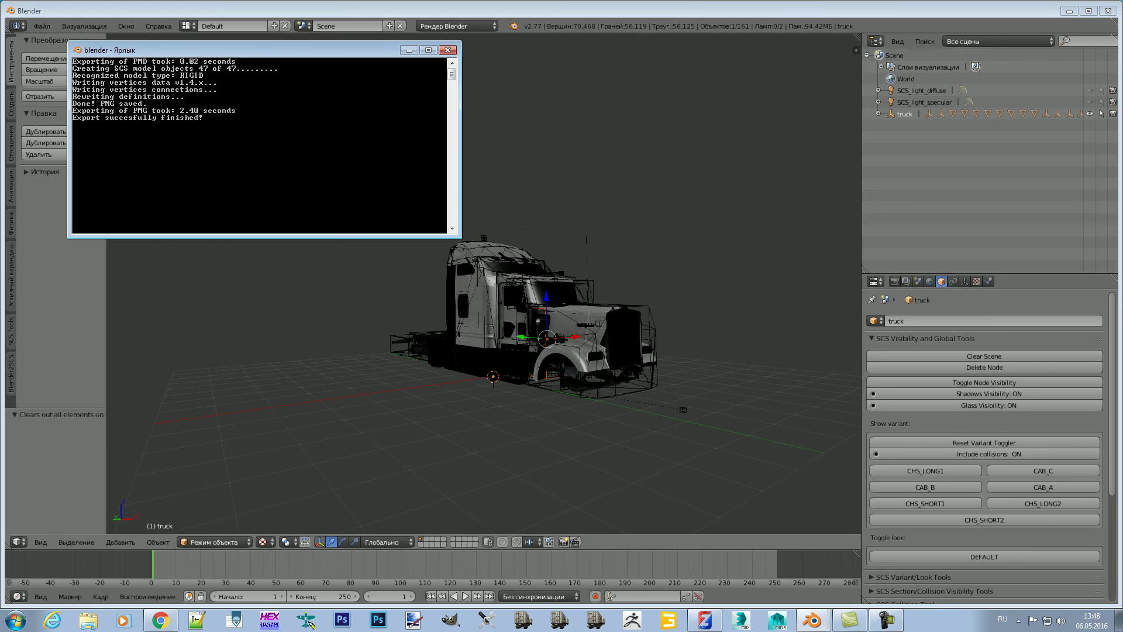
click(409, 50)
Step: Clear the scene and import truck.pmd from the peterbilt_579 folder as an SCS model
click(984, 356)
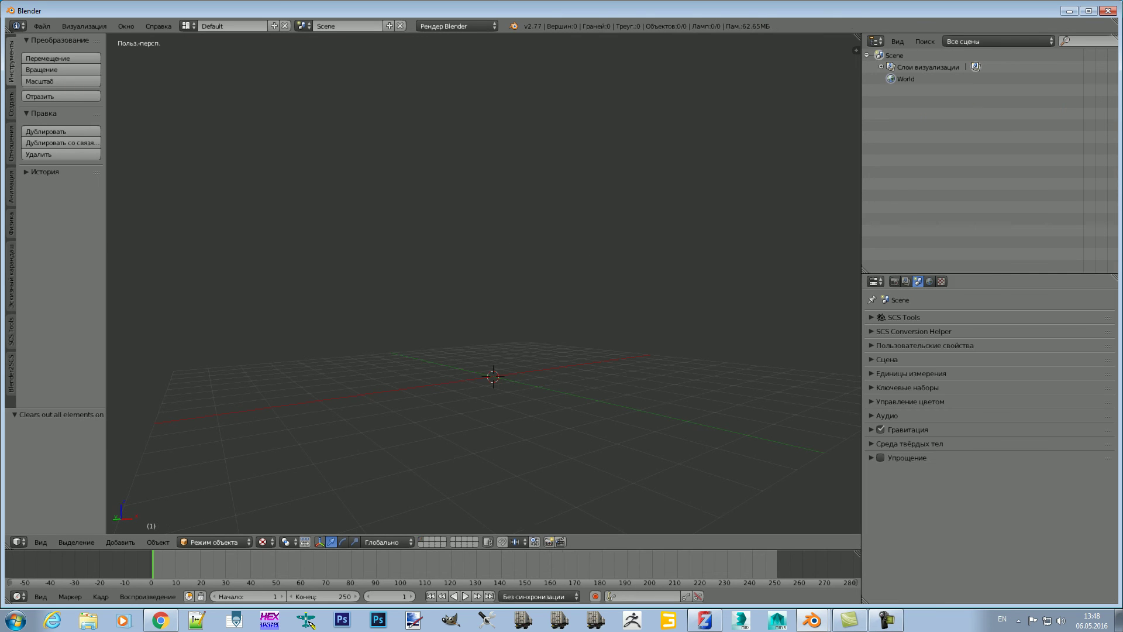
click(42, 26)
mouse_move(72, 236)
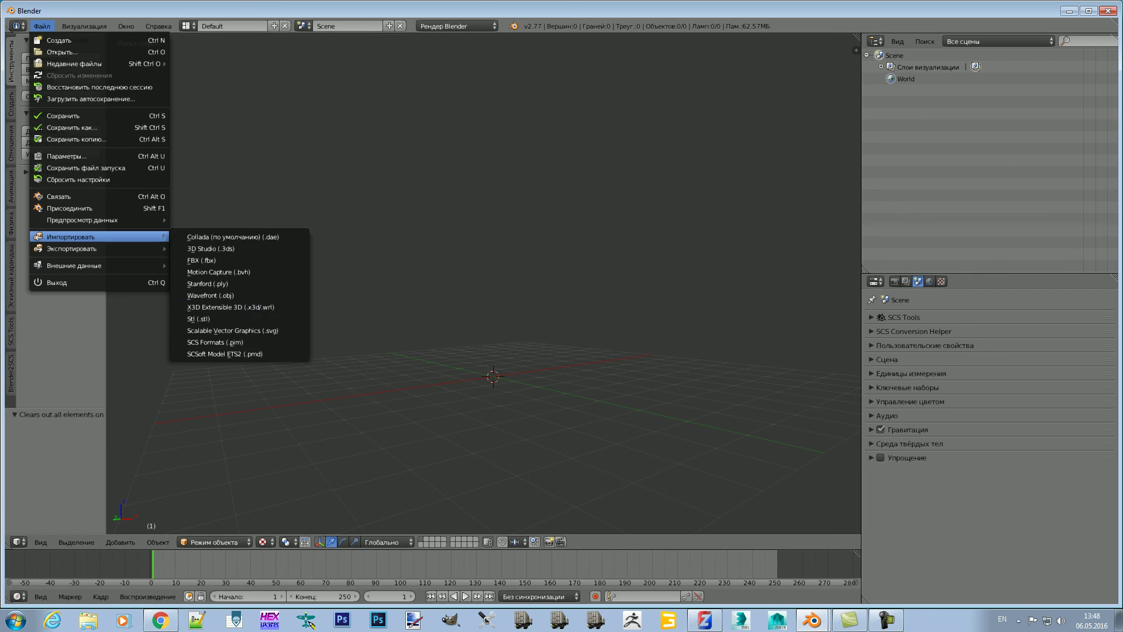
click(225, 354)
click(175, 85)
click(183, 119)
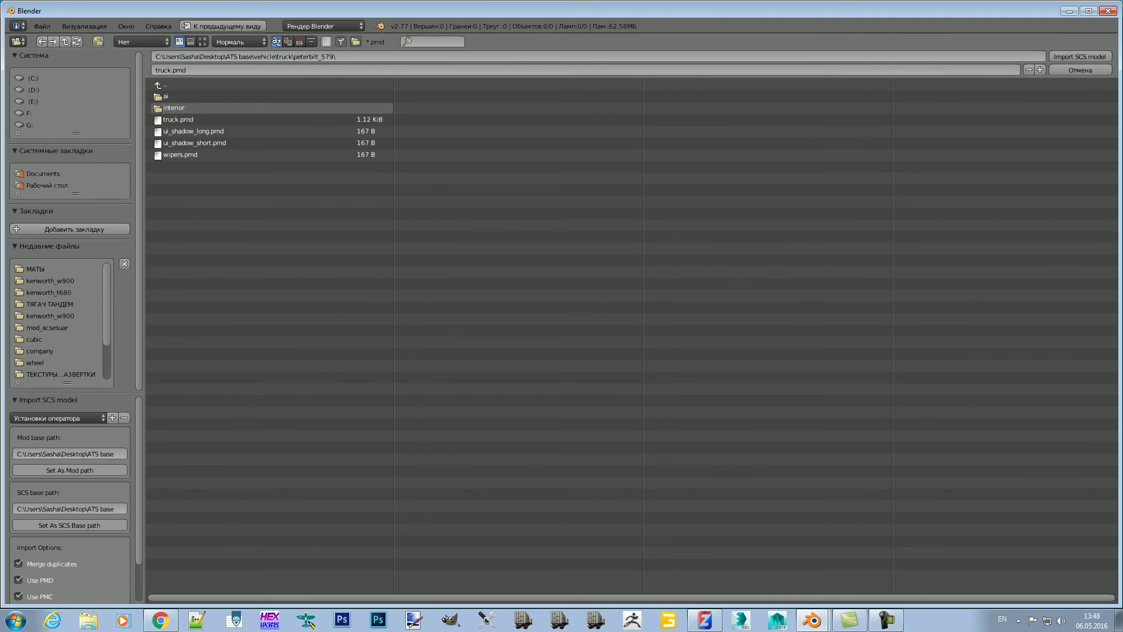
click(178, 119)
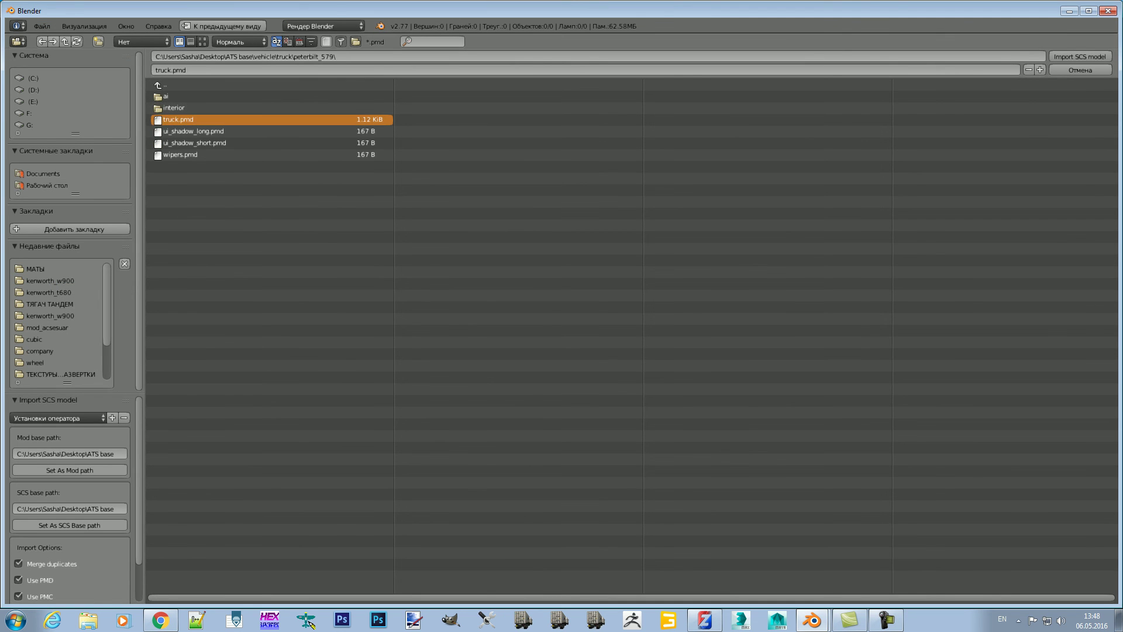
click(1080, 56)
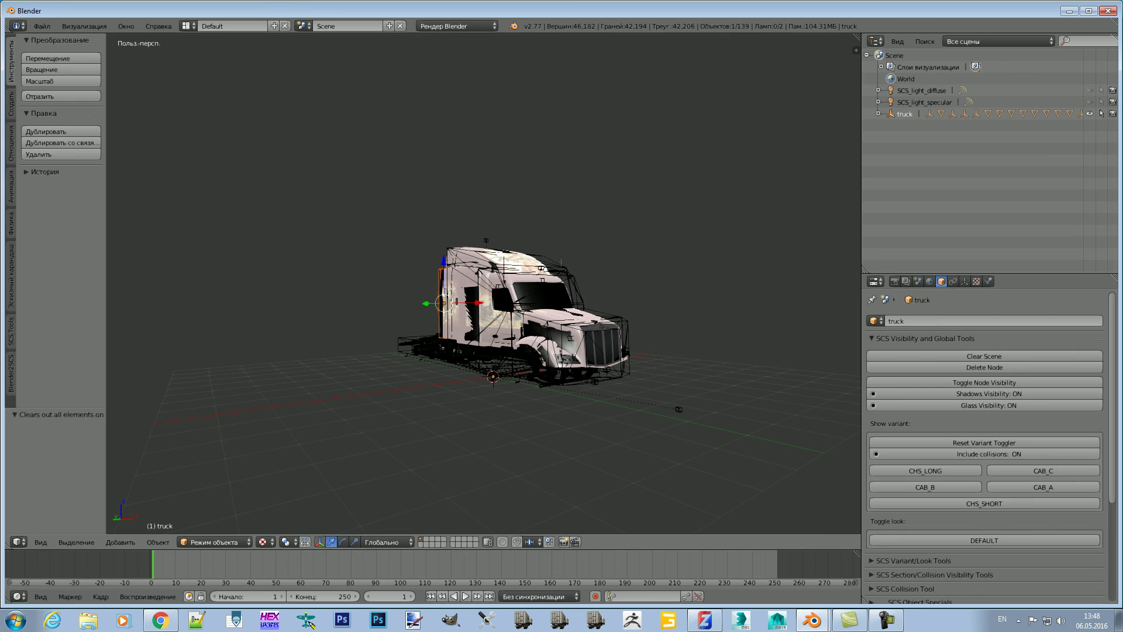
Step: Start an SCS .pmd export and delete the vehicle folder from the desktop МАТЫ folder
click(42, 26)
mouse_move(72, 248)
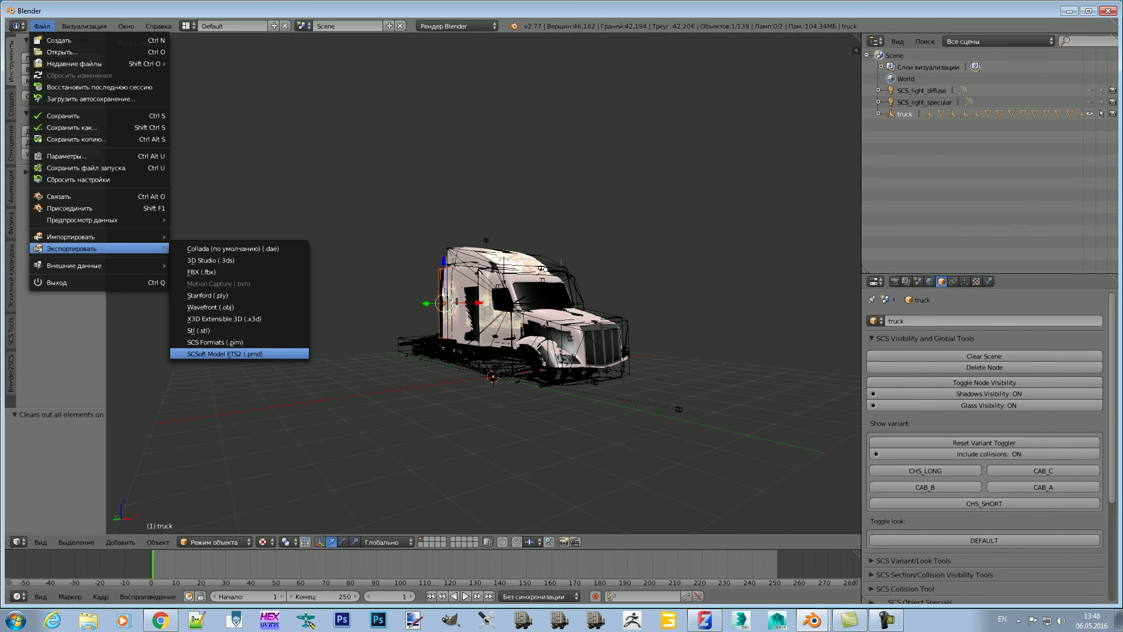
click(225, 354)
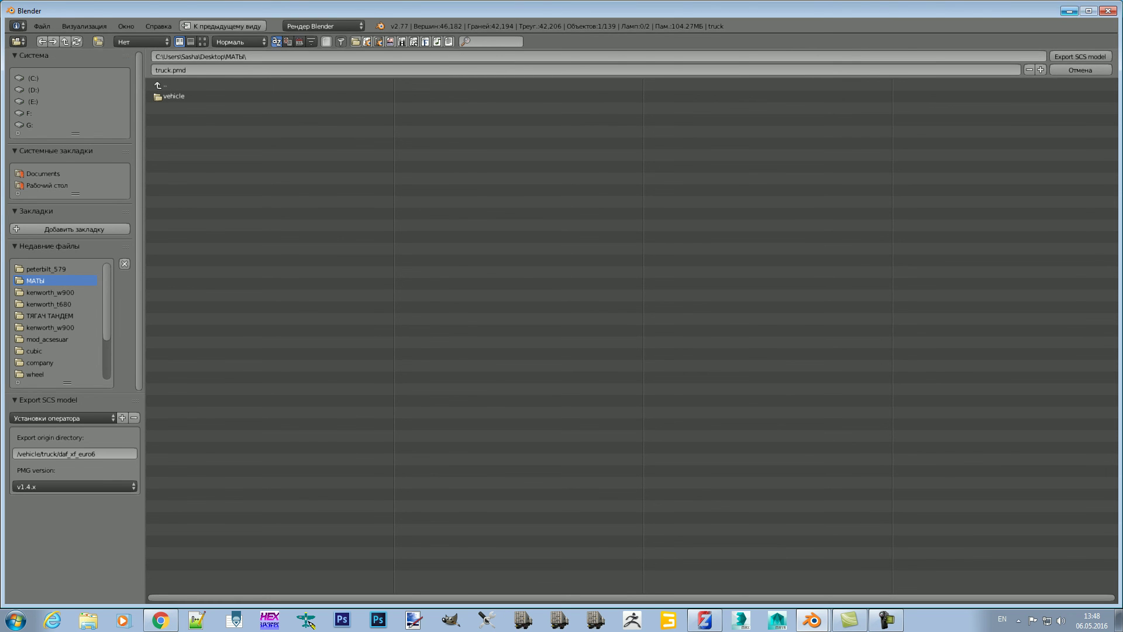
click(1069, 11)
double_click(643, 143)
click(163, 93)
right_click(148, 100)
click(176, 426)
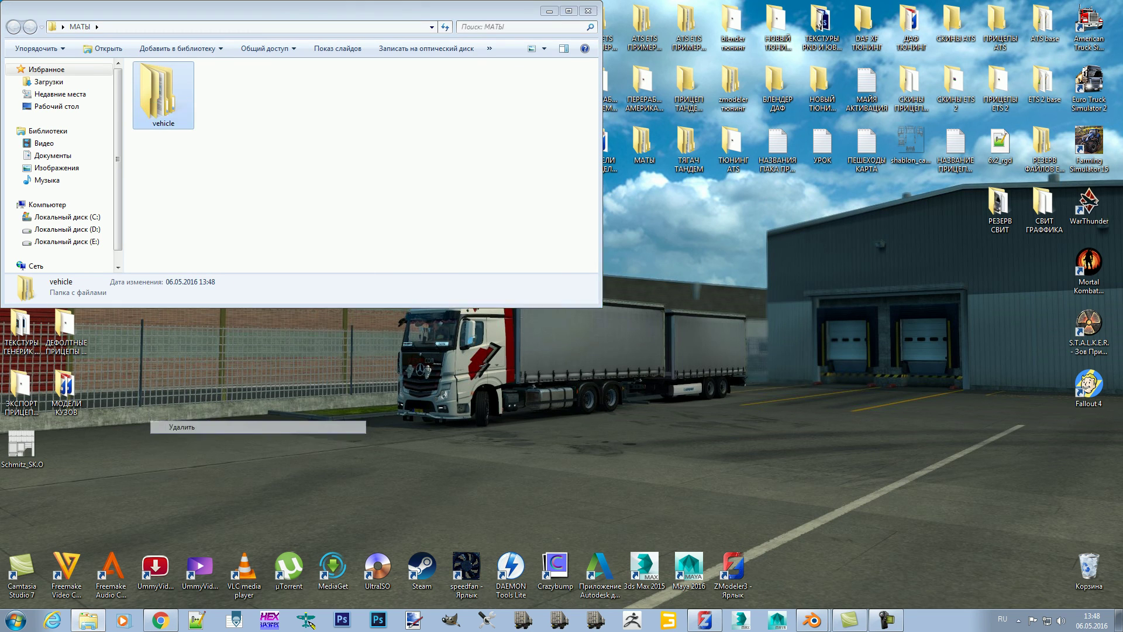
click(608, 357)
mouse_move(812, 620)
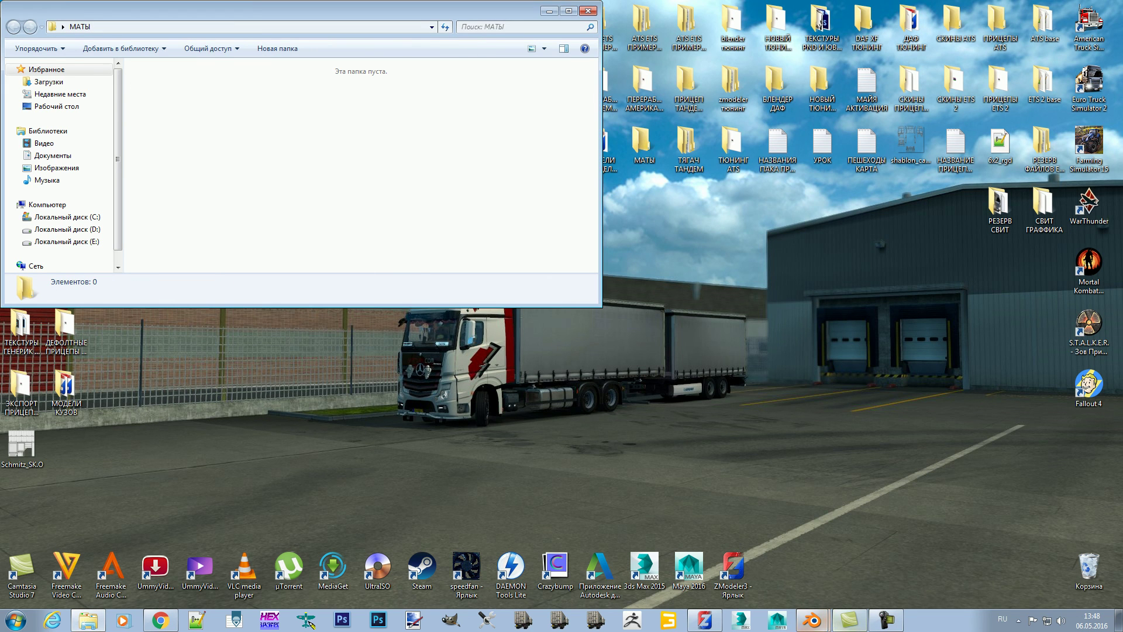
Step: Export truck.pmd into the МАТЫ folder, which fails with a Python SyntaxError
click(798, 574)
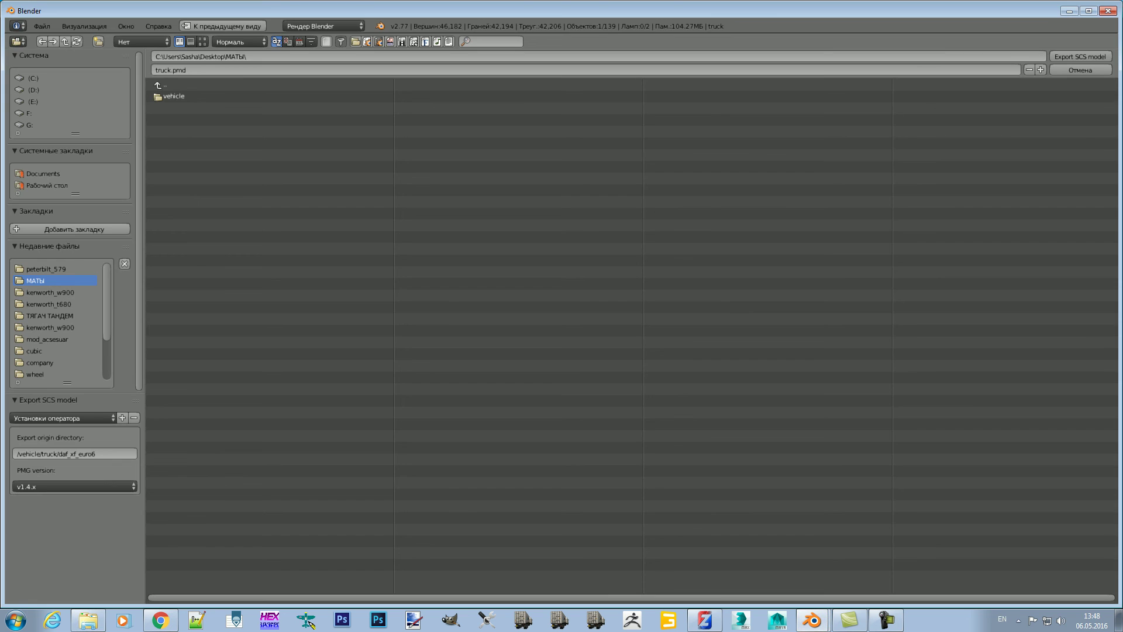
click(164, 85)
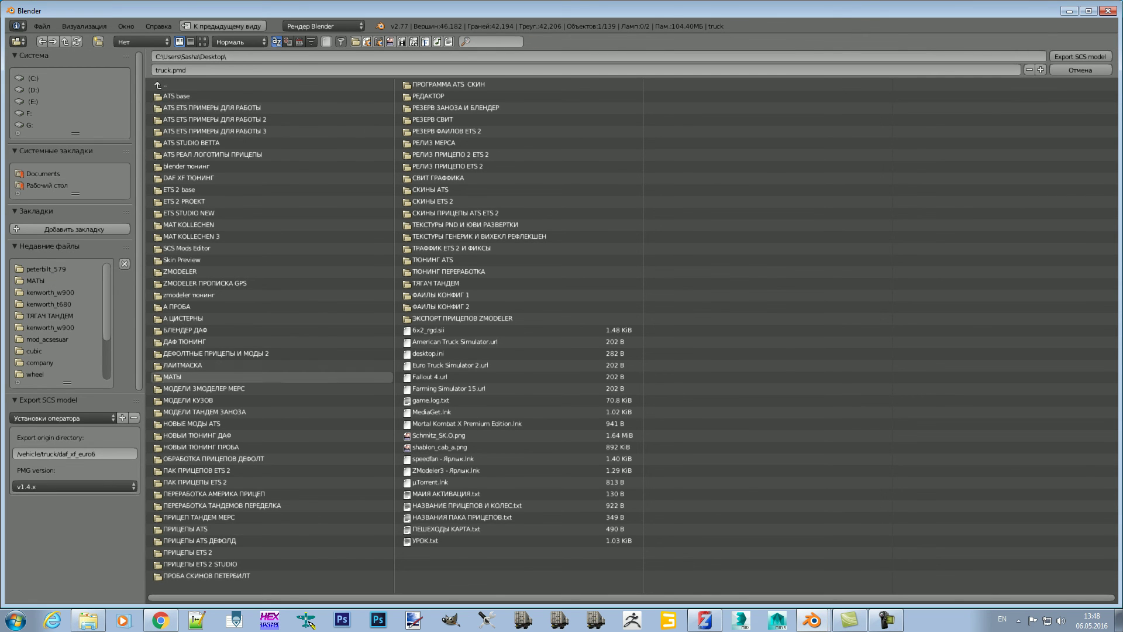
click(173, 376)
click(1080, 56)
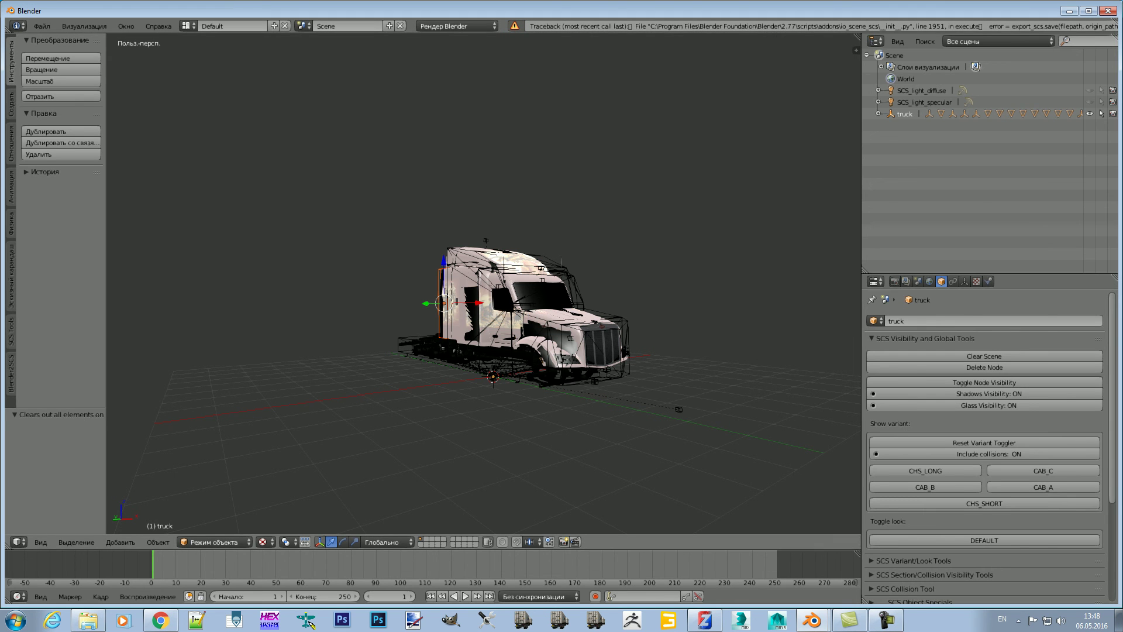
Step: Inspect the materials of Model4.0 under ANTENA_BASE and Model6.0–6.2 under CABIN_A
click(890, 125)
click(935, 137)
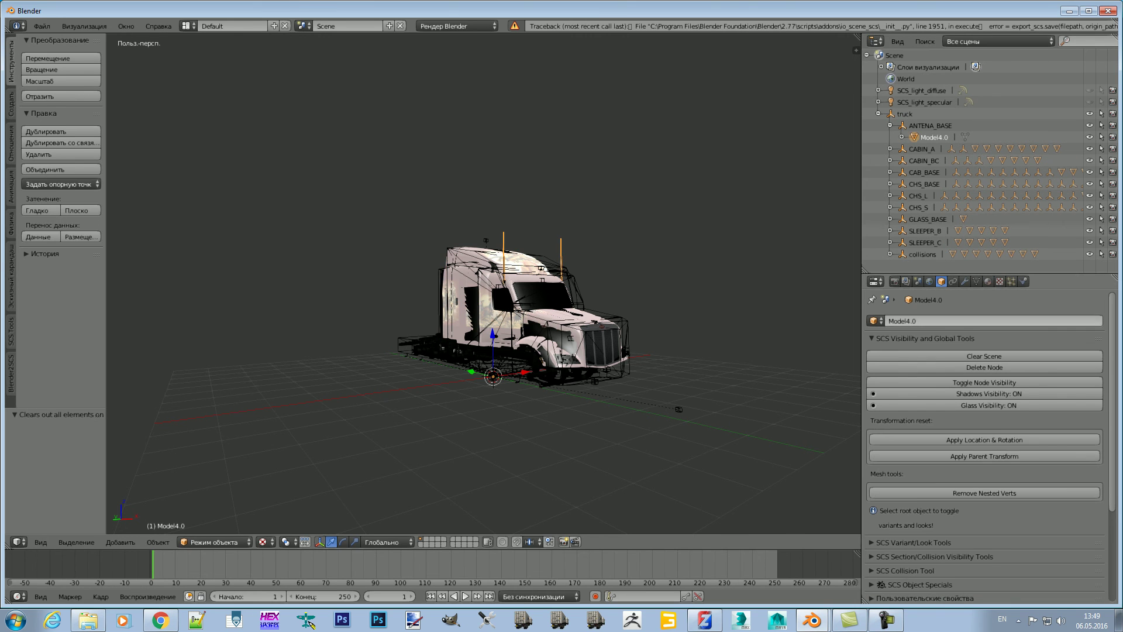
click(988, 282)
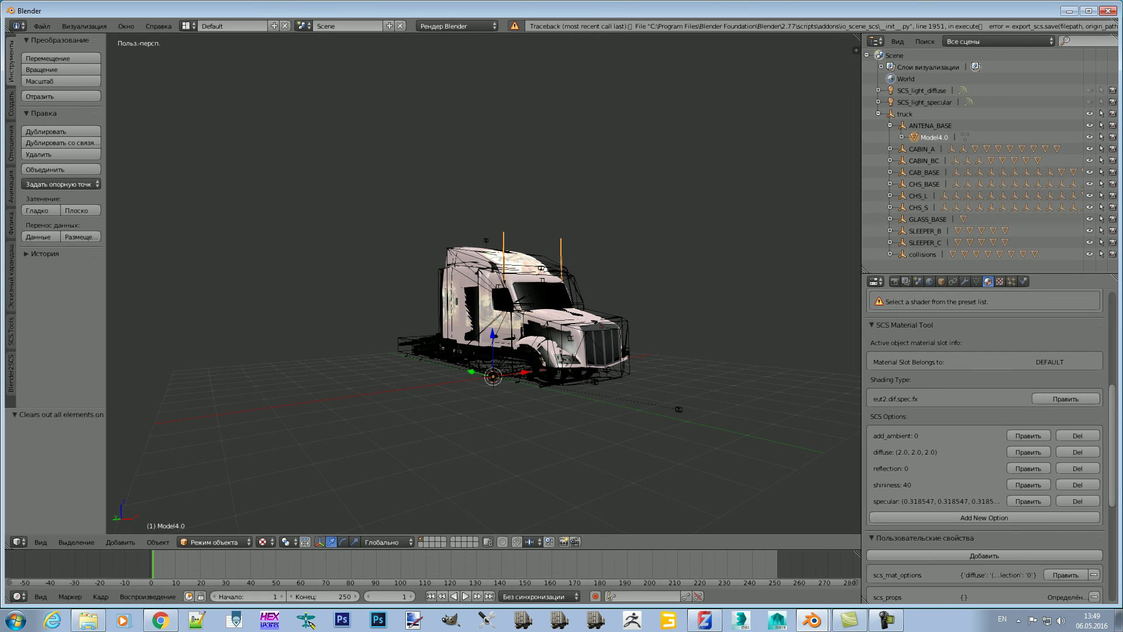
click(890, 148)
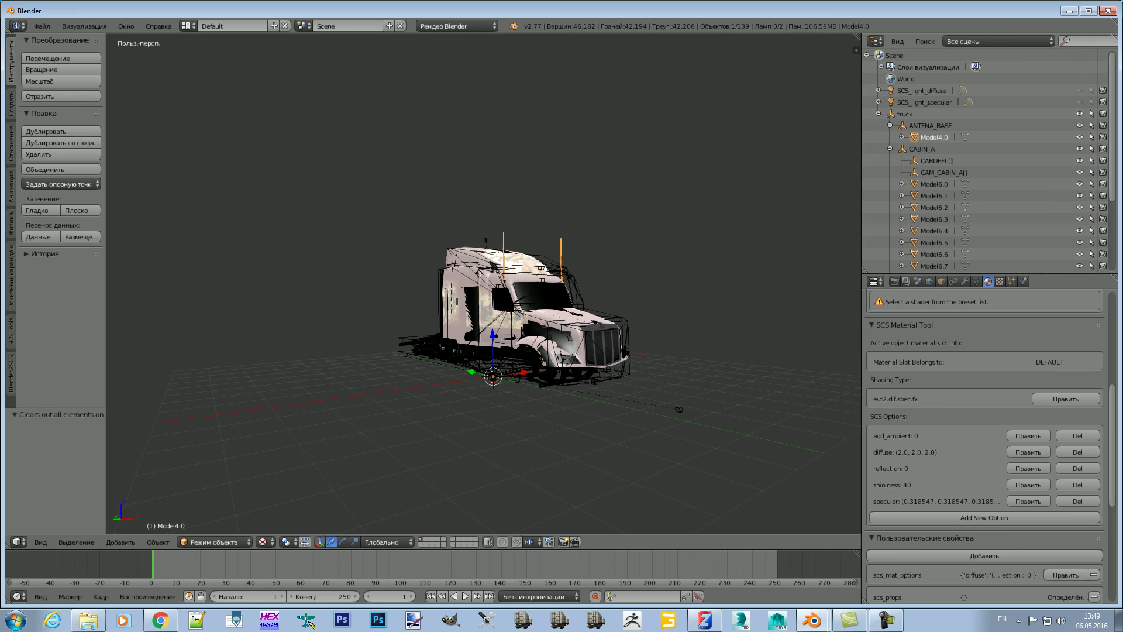
click(934, 183)
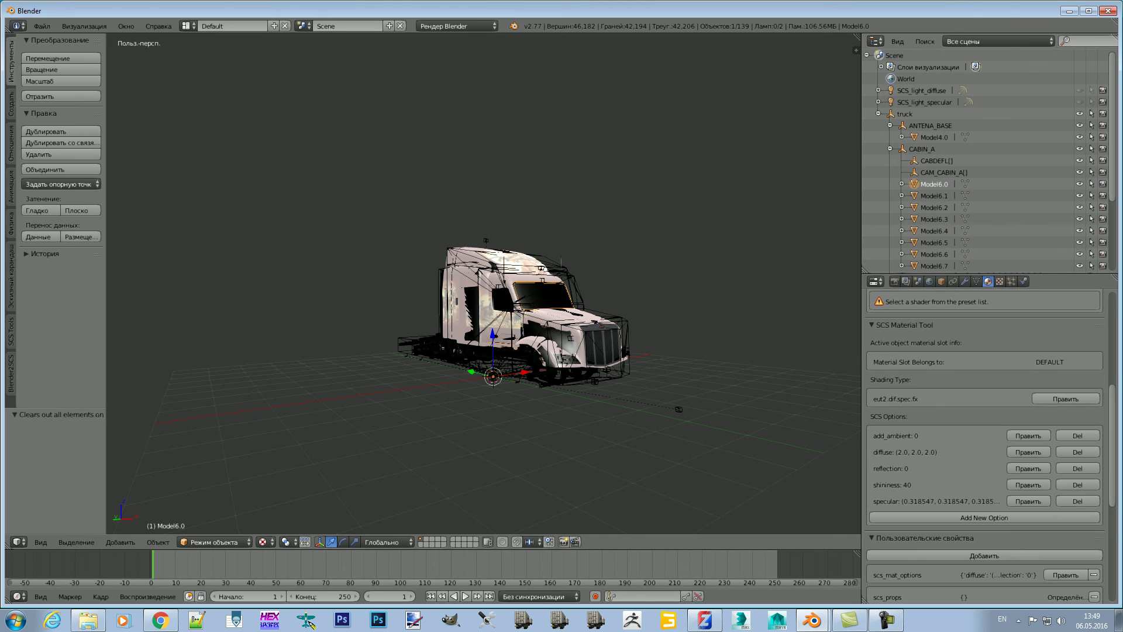
click(935, 196)
click(935, 207)
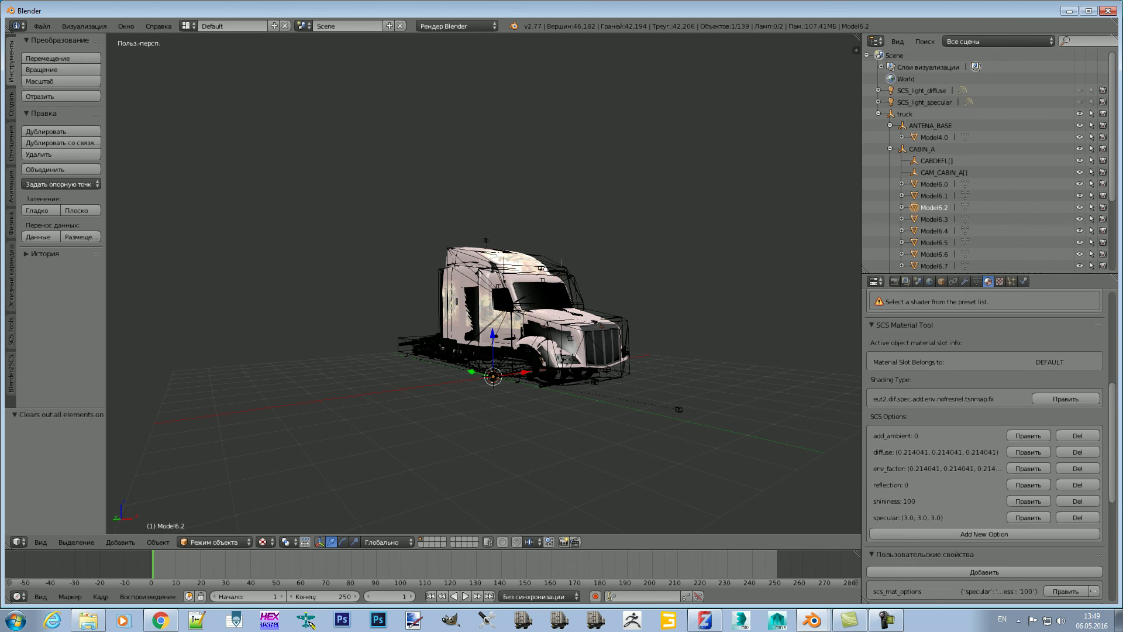
Step: Delete aux[5], aux[6] and aux[7] from Model6.4's truckpaint material, then collapse the truck hierarchy
click(934, 219)
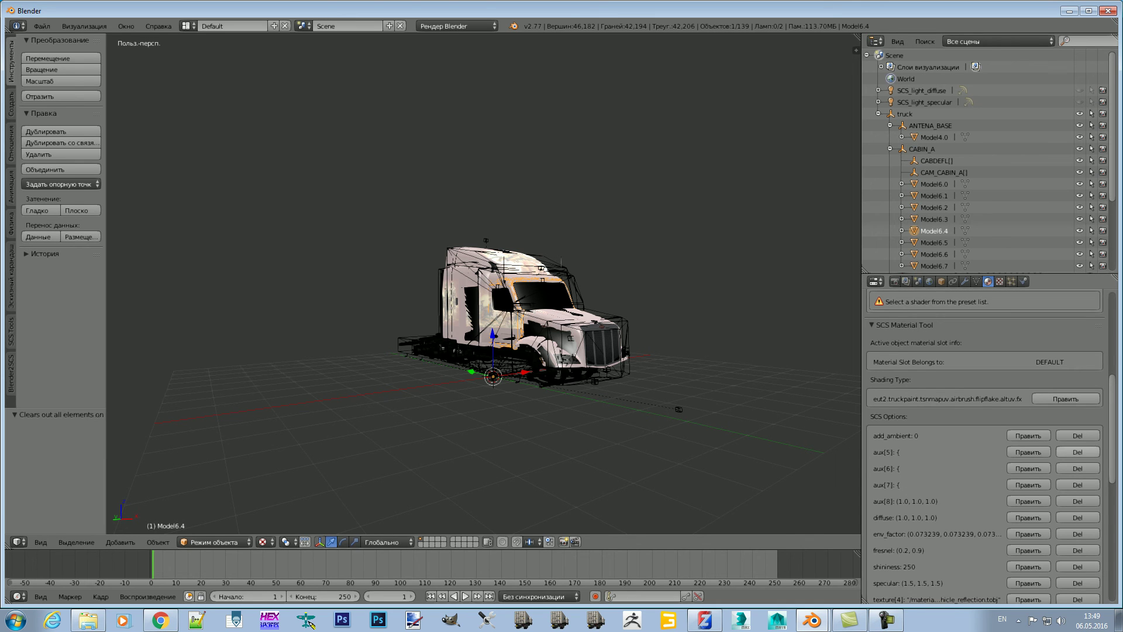
click(1078, 452)
click(1078, 452)
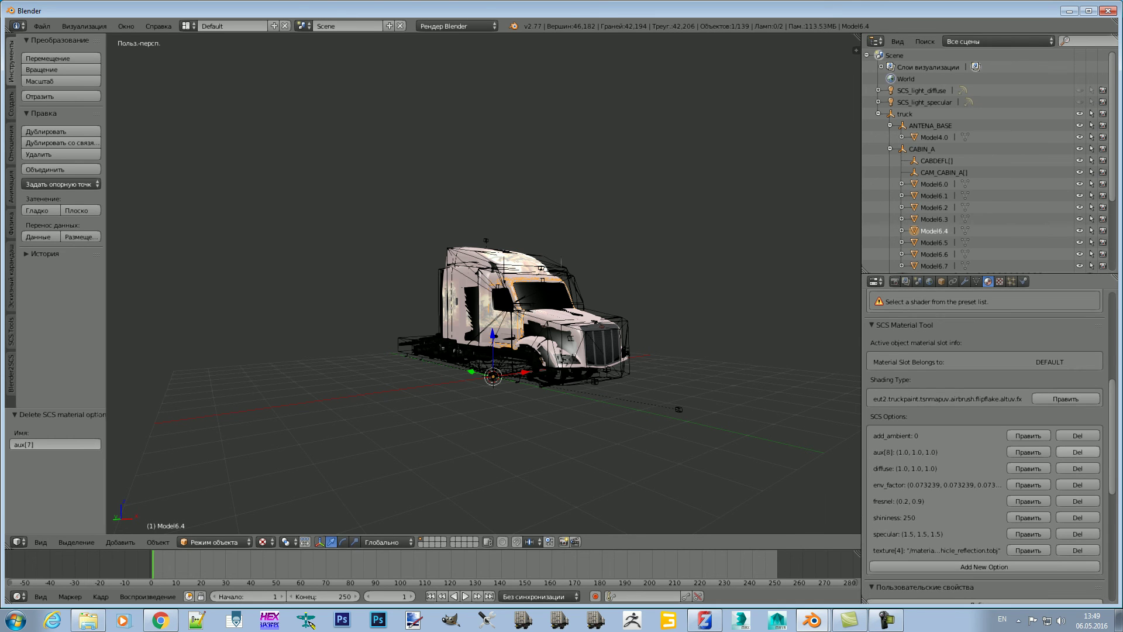
click(930, 282)
click(905, 113)
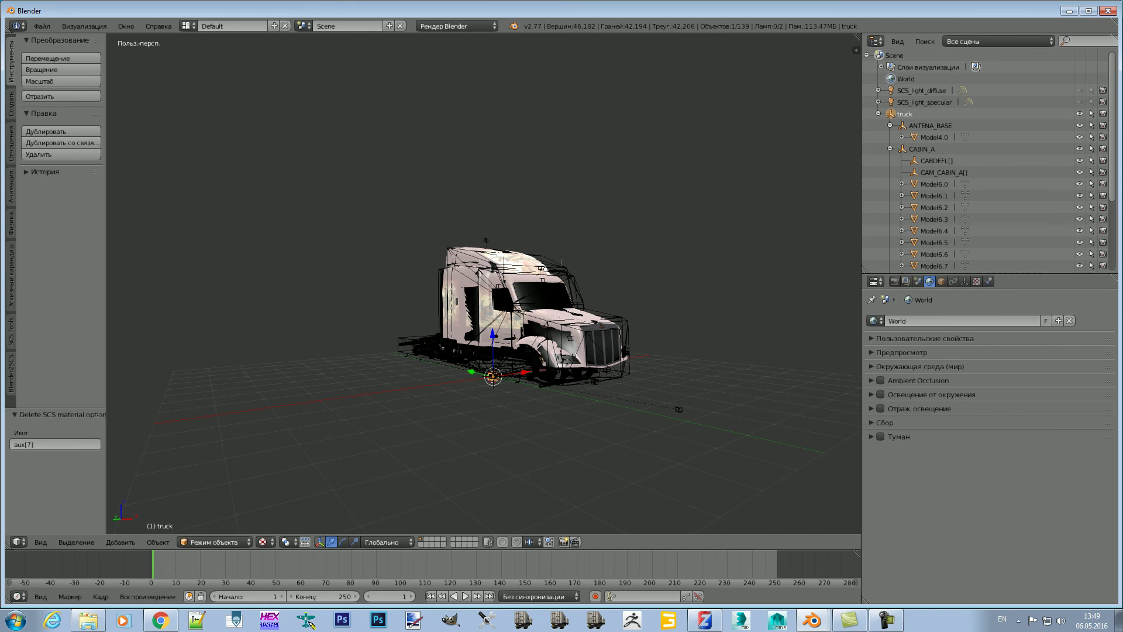
Step: Export the truck as SCSoft .pmd and confirm success in the console export log
click(41, 26)
mouse_move(72, 248)
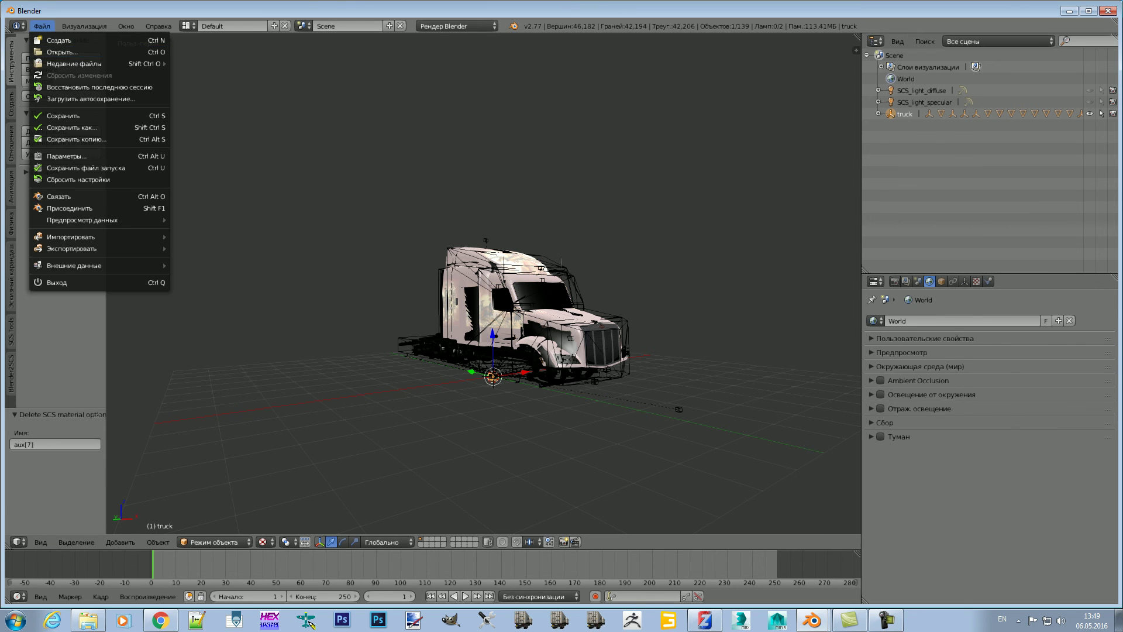
click(228, 354)
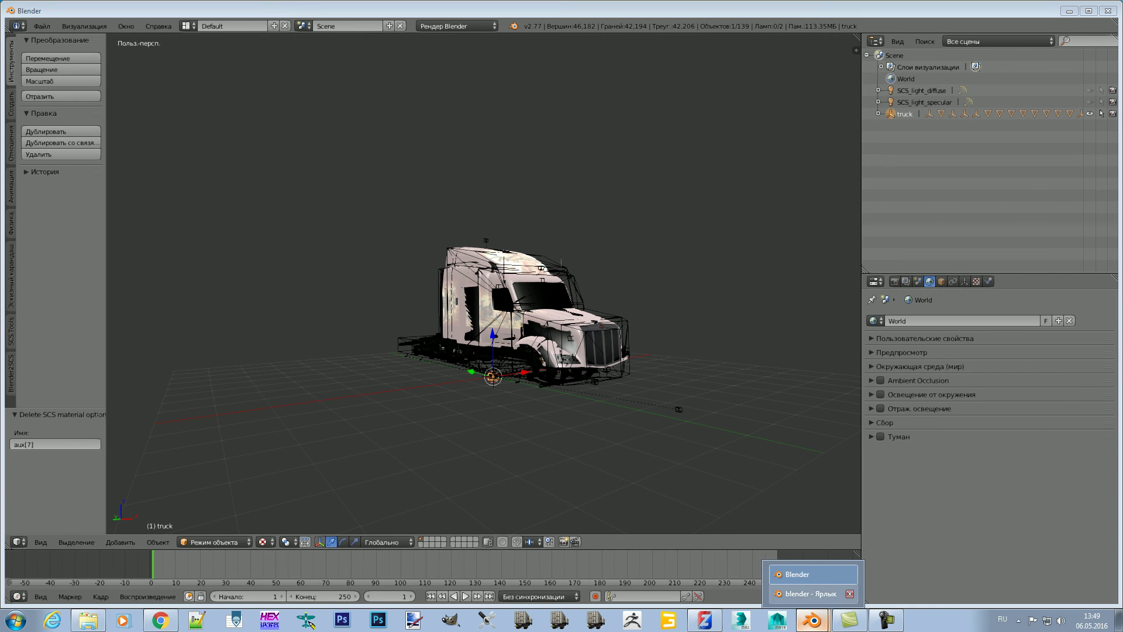
click(807, 597)
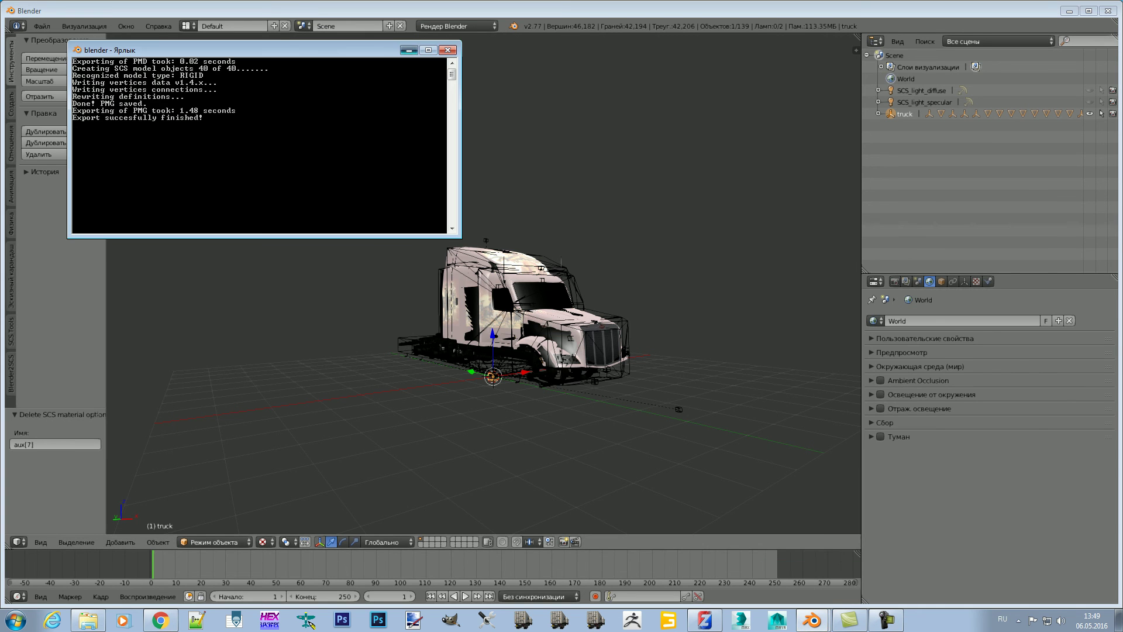
click(409, 49)
middle_drag(492, 293, 749, 293)
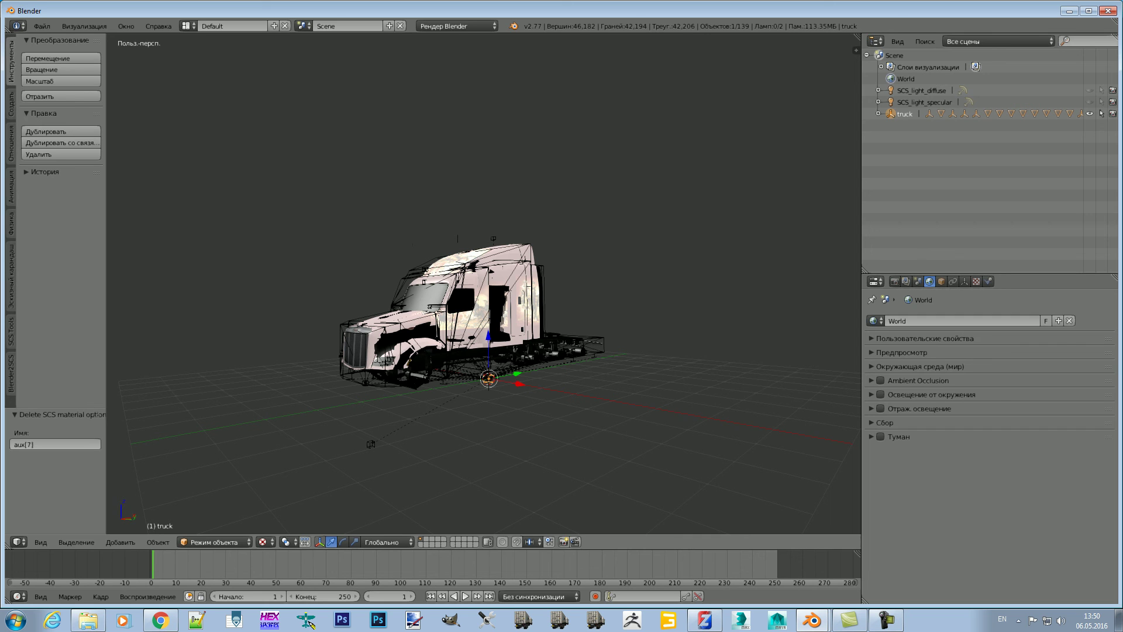
Step: Dismiss the File menu and orbit the view to face the truck's front
click(41, 26)
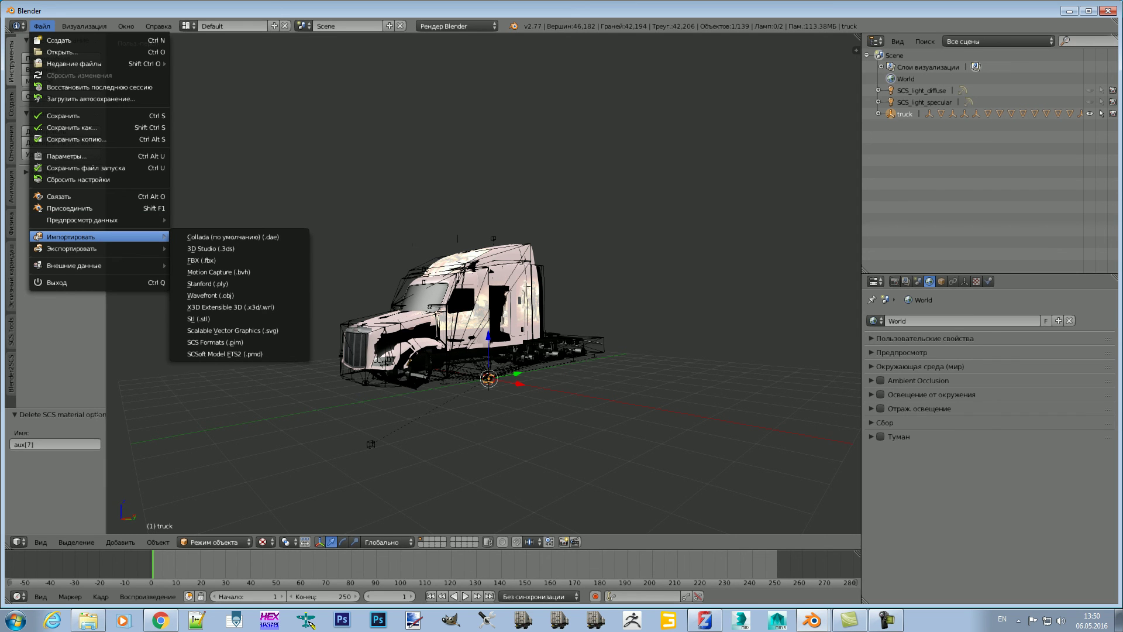
key(Escape)
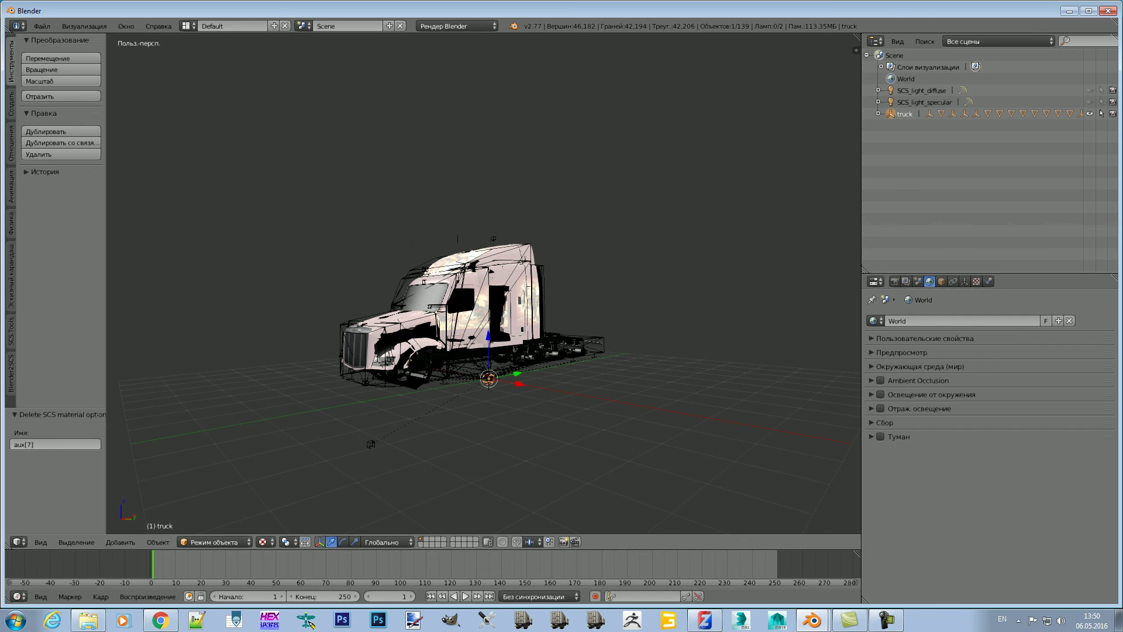
middle_drag(485, 409, 386, 409)
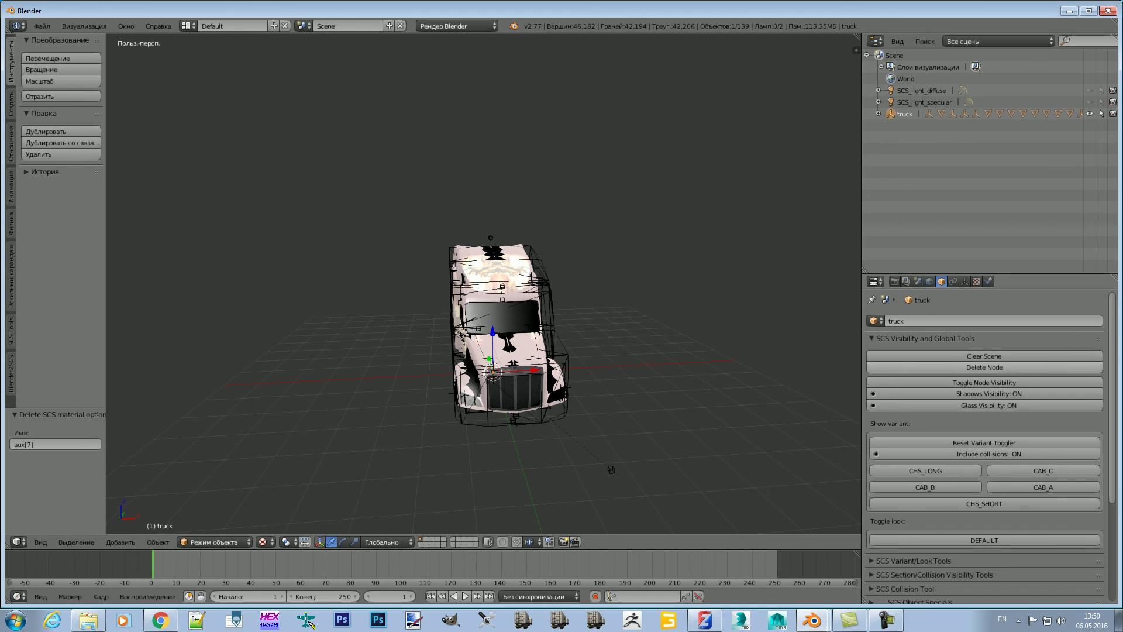
Step: Quit Blender, delete the vehicle folder from МАТЫ, and close the Explorer window
click(41, 26)
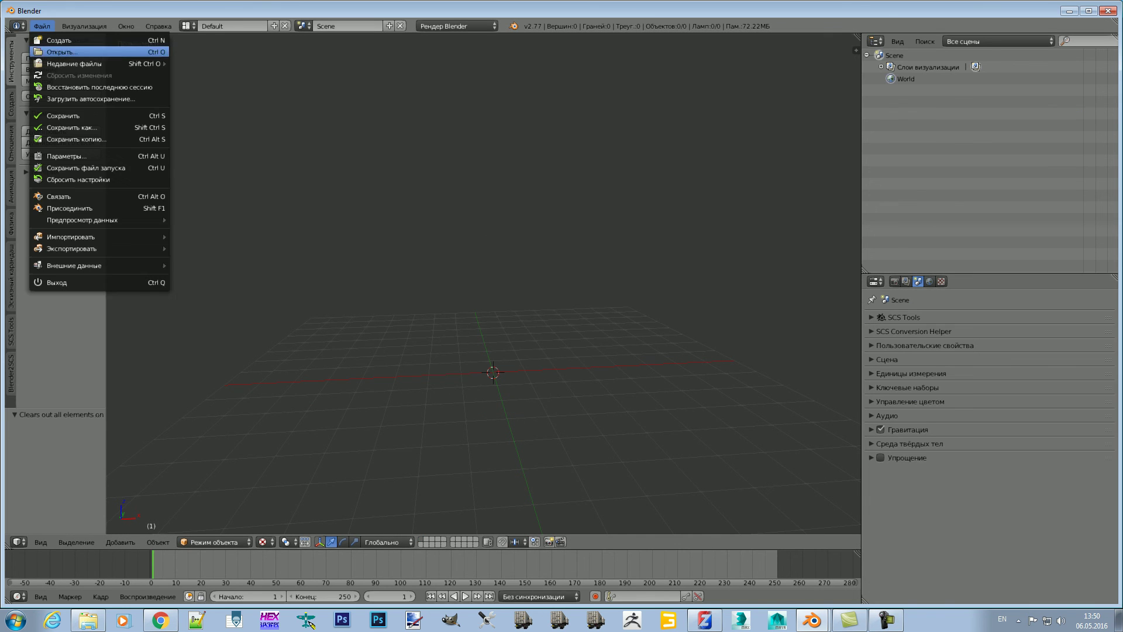
click(52, 283)
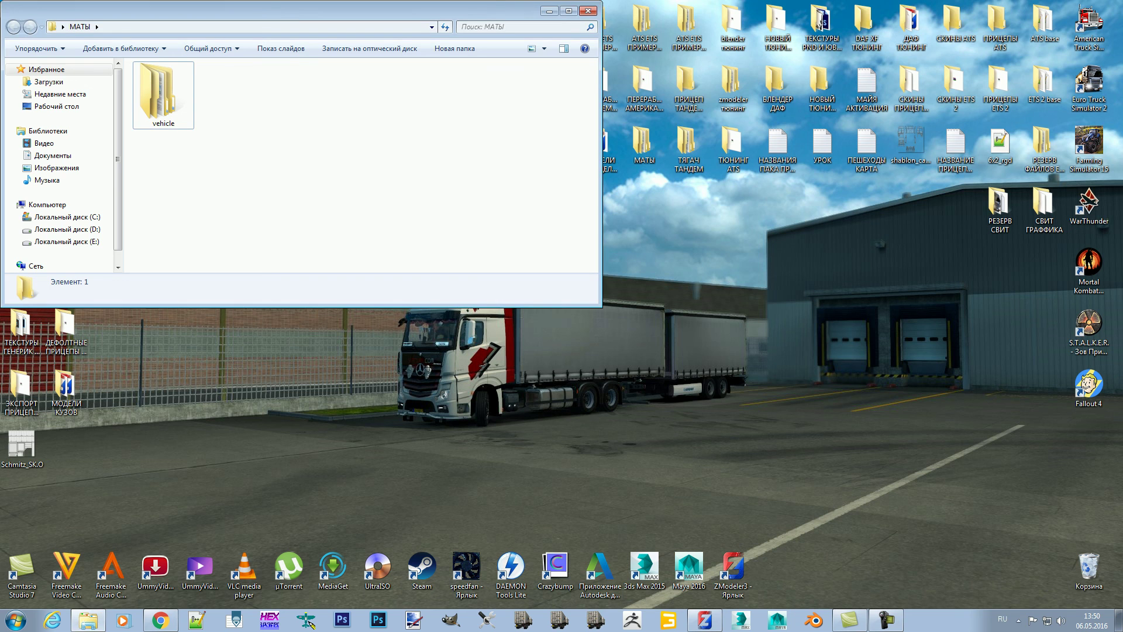
right_click(161, 106)
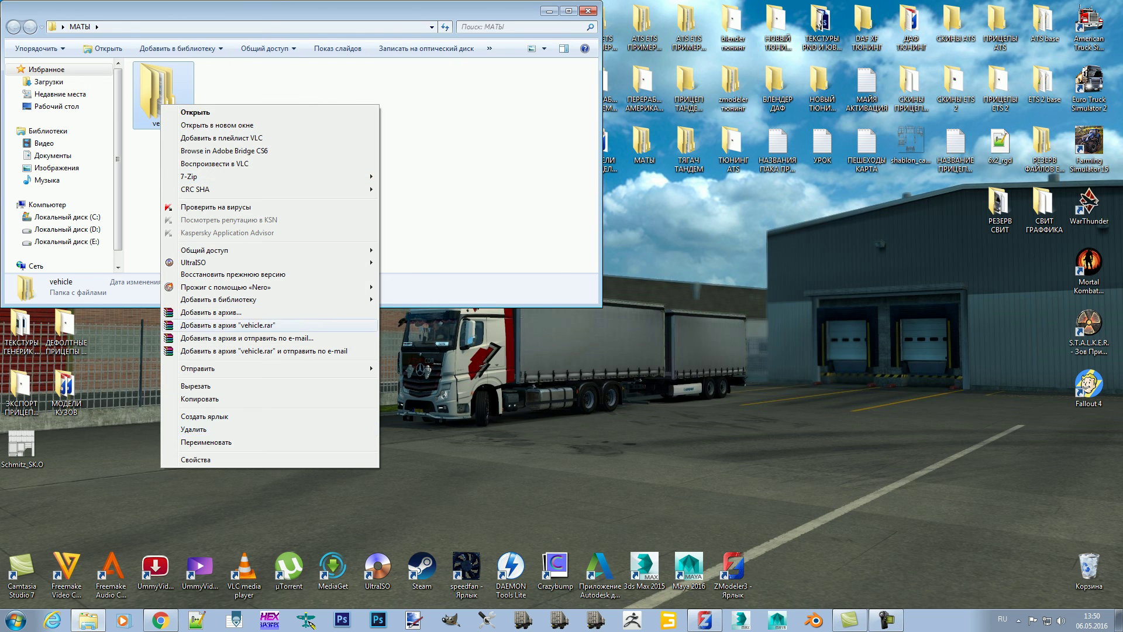
click(194, 429)
key(Return)
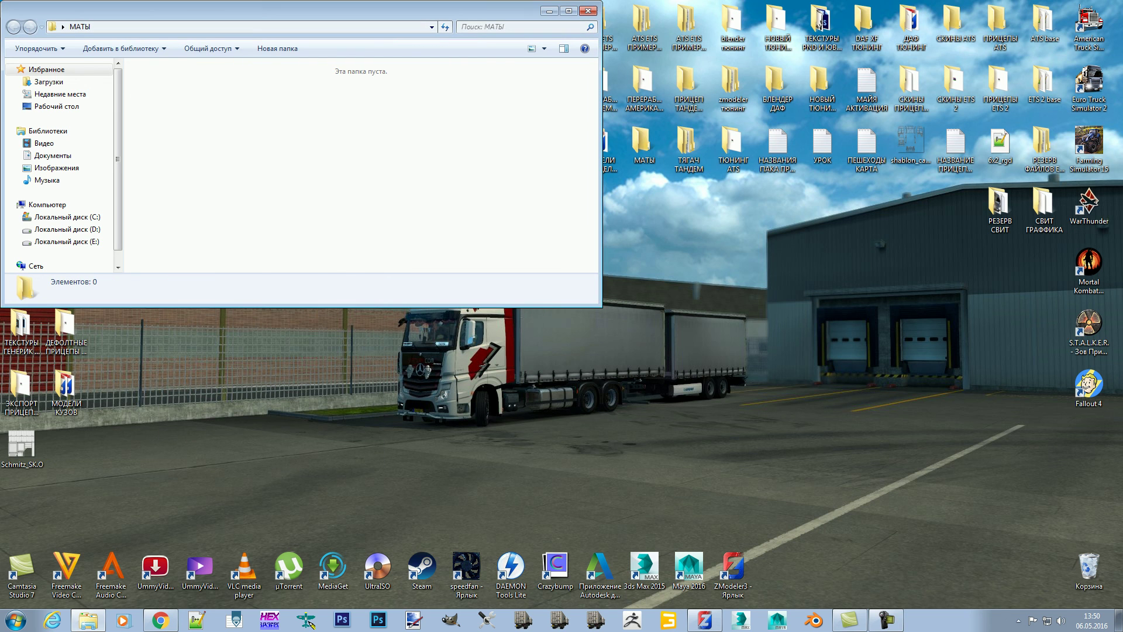
click(588, 10)
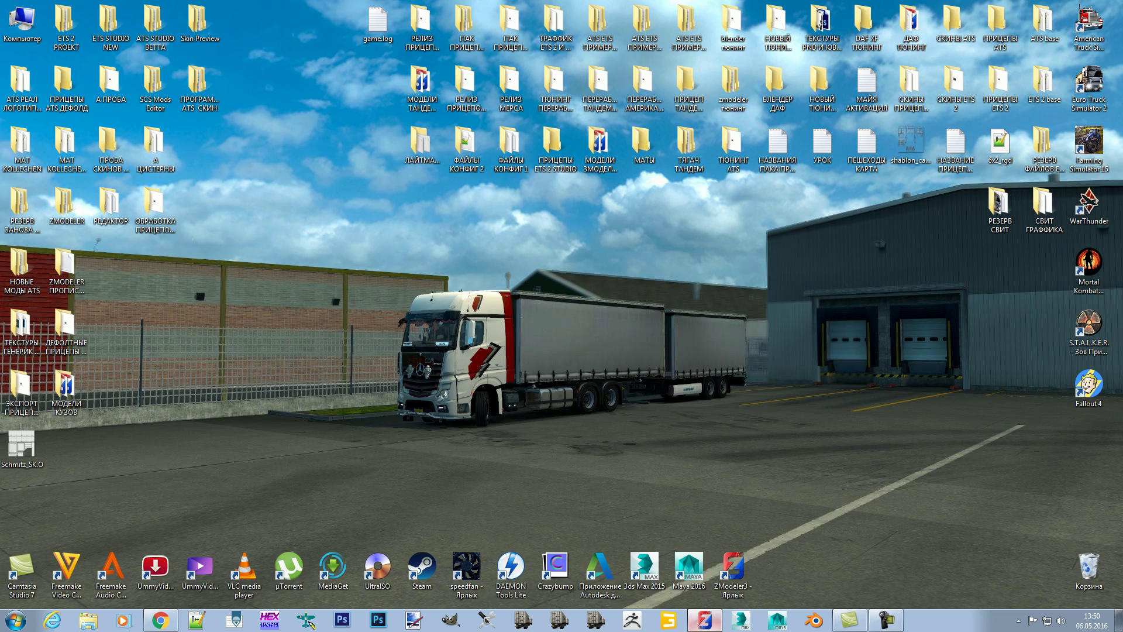
Step: Exit ZModeler via File > Exit and refresh the Windows desktop
click(704, 621)
click(15, 20)
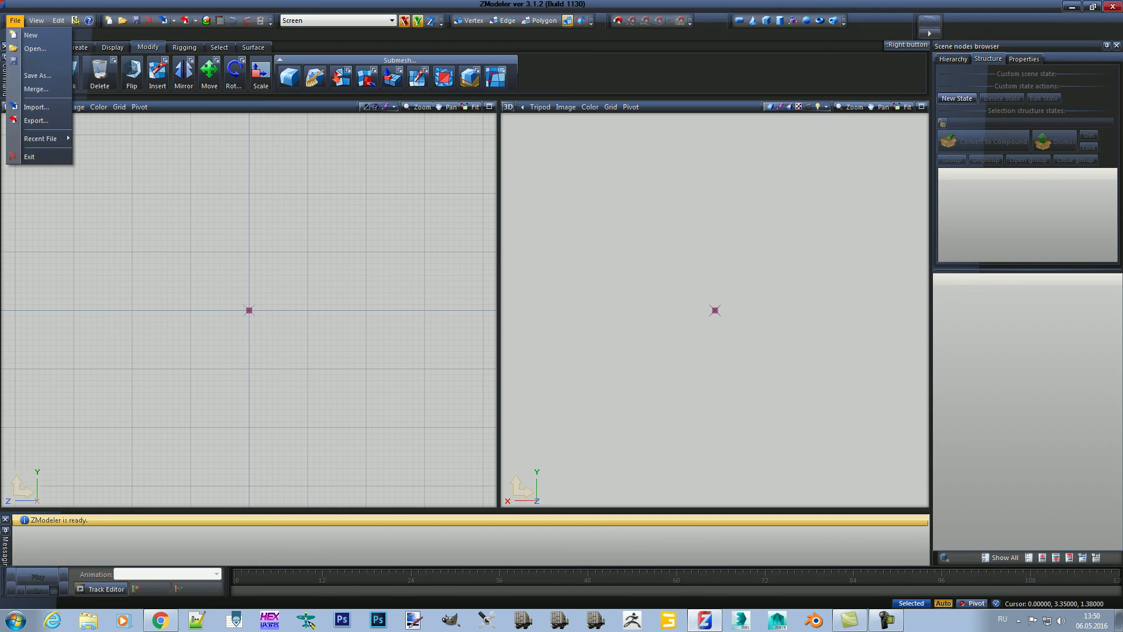
click(36, 156)
right_click(455, 314)
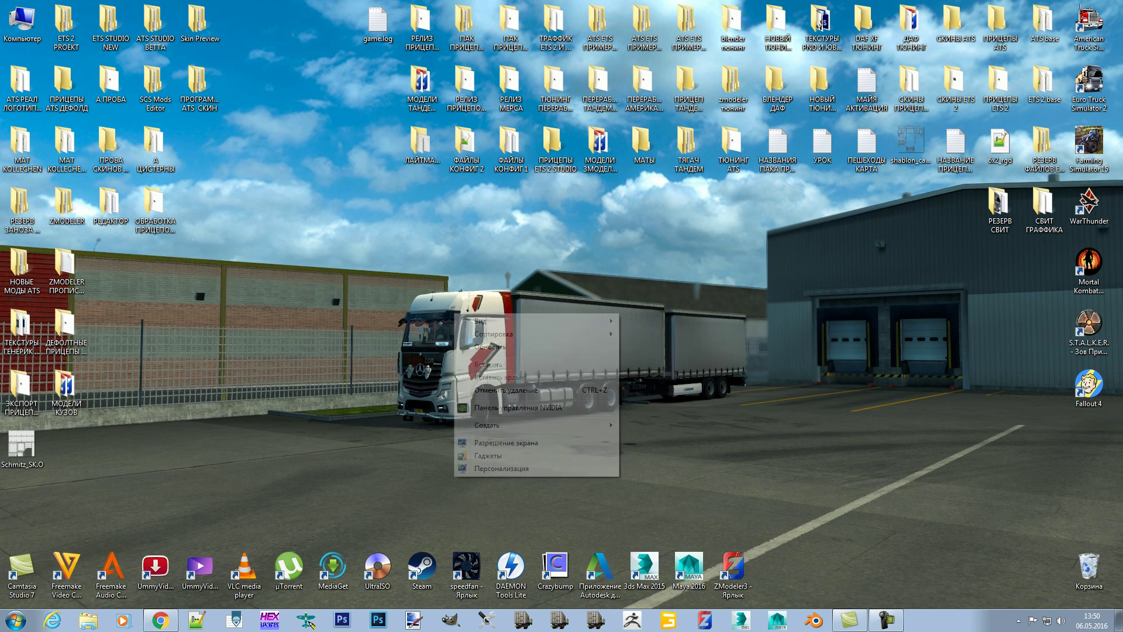
click(491, 347)
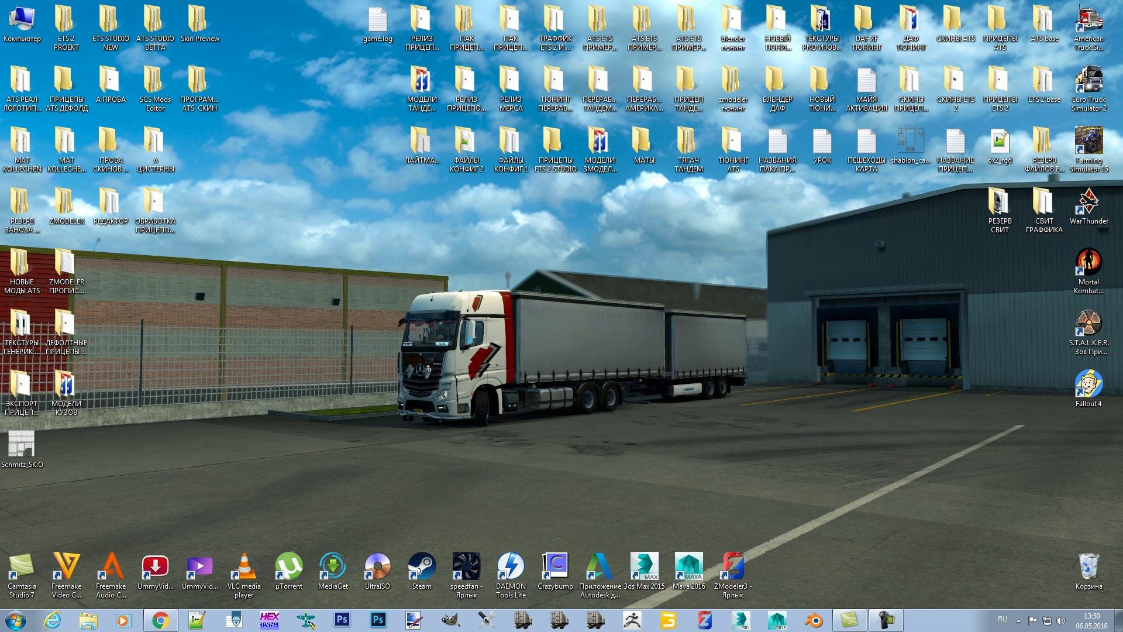